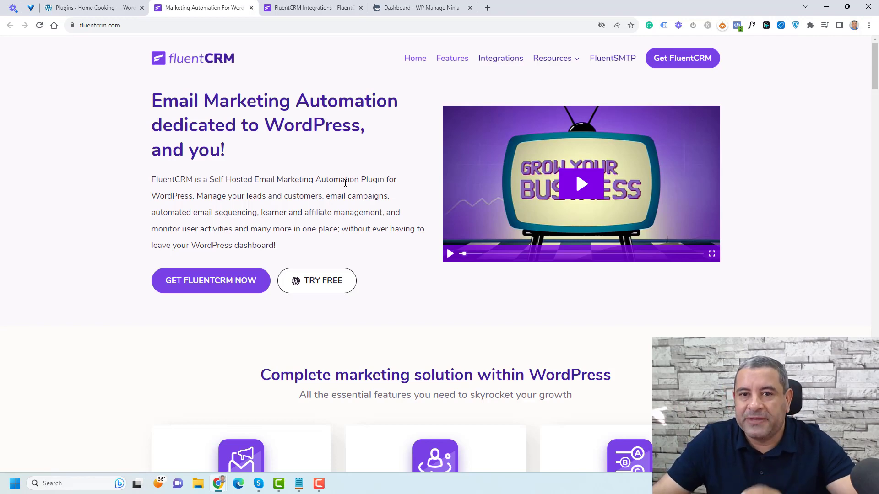
Step: Browse FluentCRM's All Integrations catalogue, including WooCommerce, LearnDash, Fluent Forms and MemberPress
left_click(324, 10)
scroll(783, 286, "down", 5)
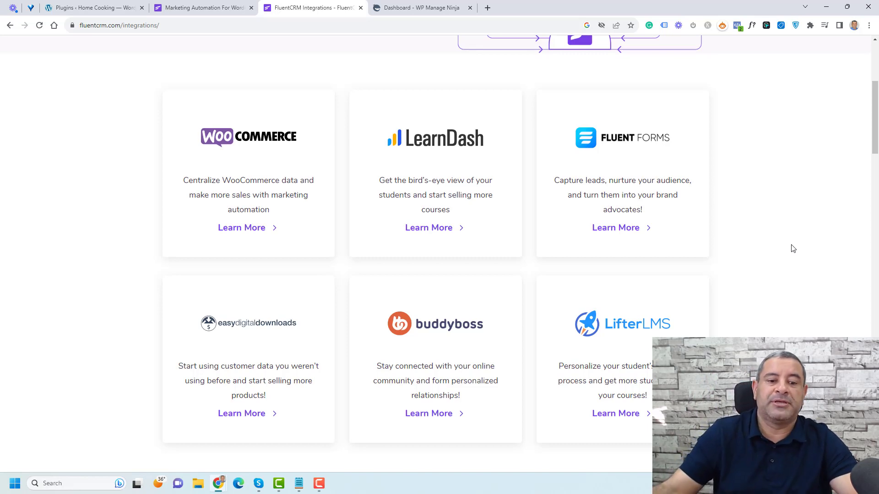
scroll(789, 249, "down", 4)
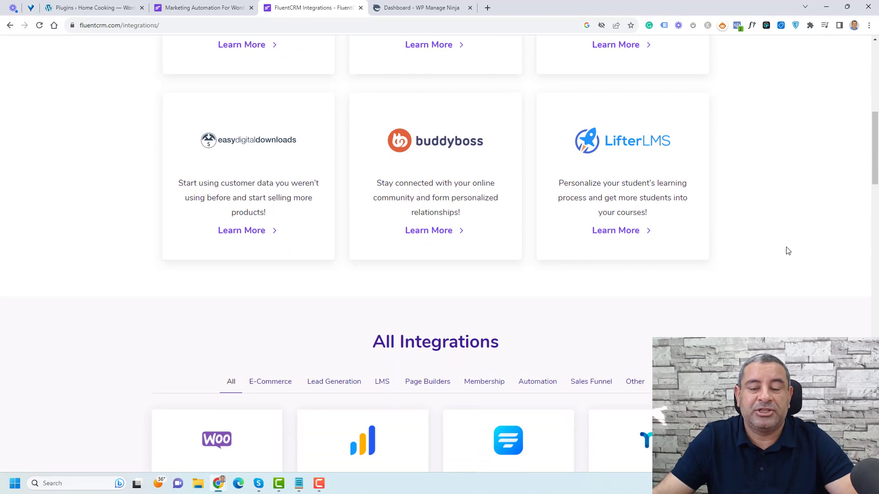
scroll(787, 251, "down", 7)
scroll(787, 251, "down", 6)
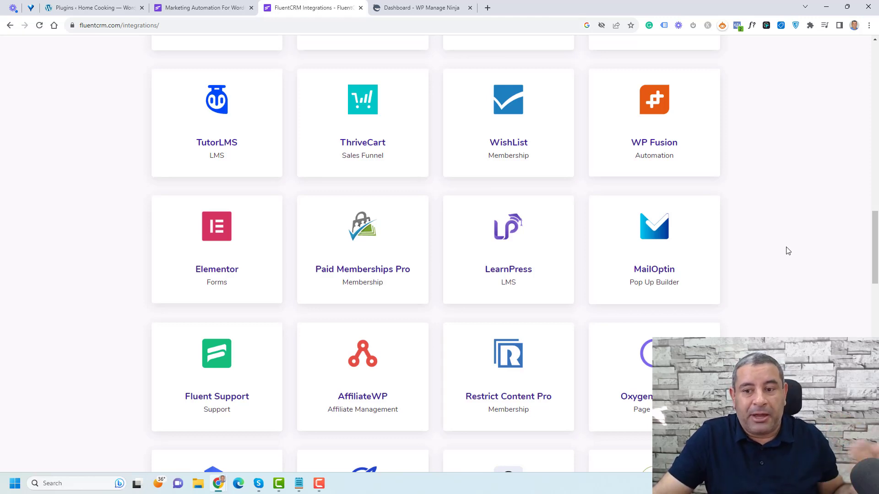
scroll(788, 251, "down", 5)
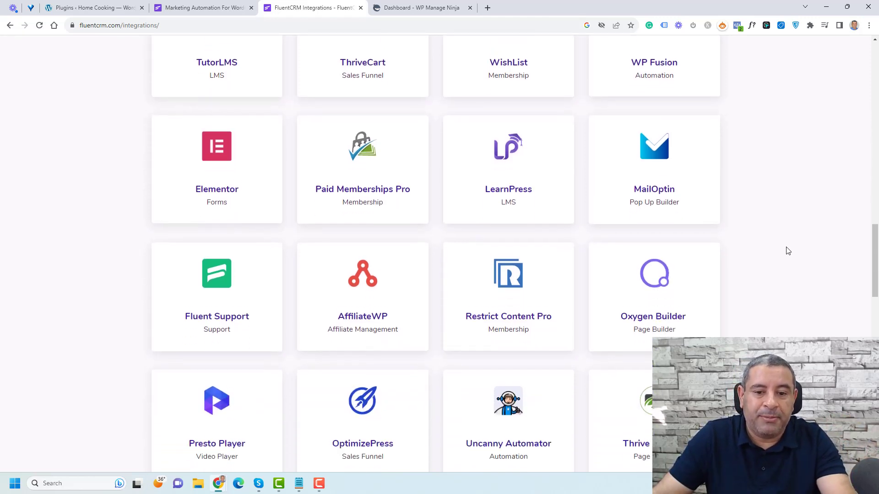
scroll(788, 251, "down", 6)
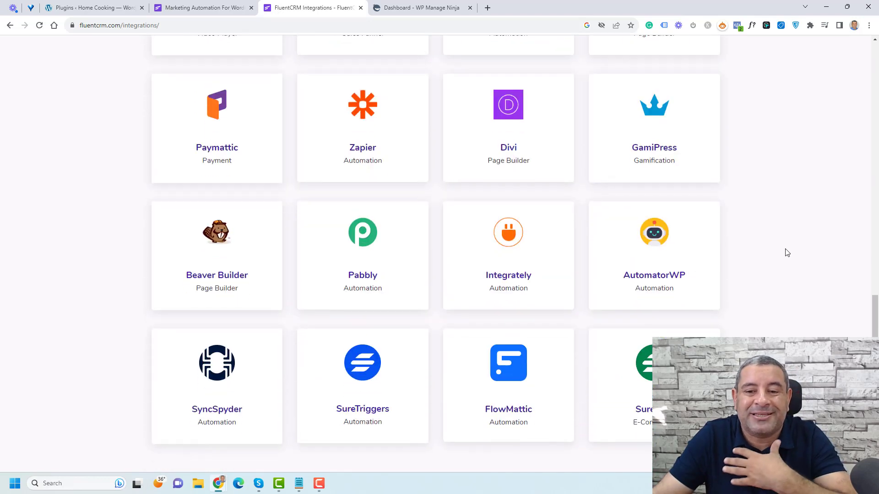
scroll(787, 252, "up", 15)
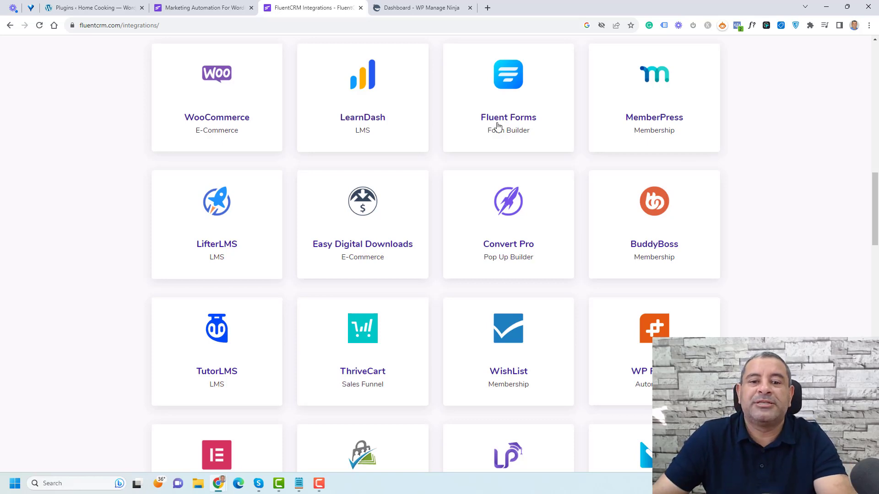
scroll(287, 194, "up", 4)
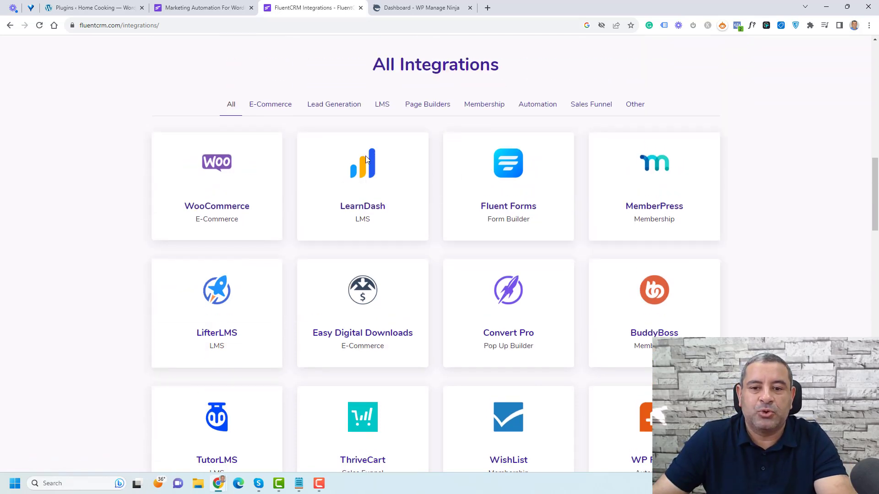
scroll(600, 143, "down", 4)
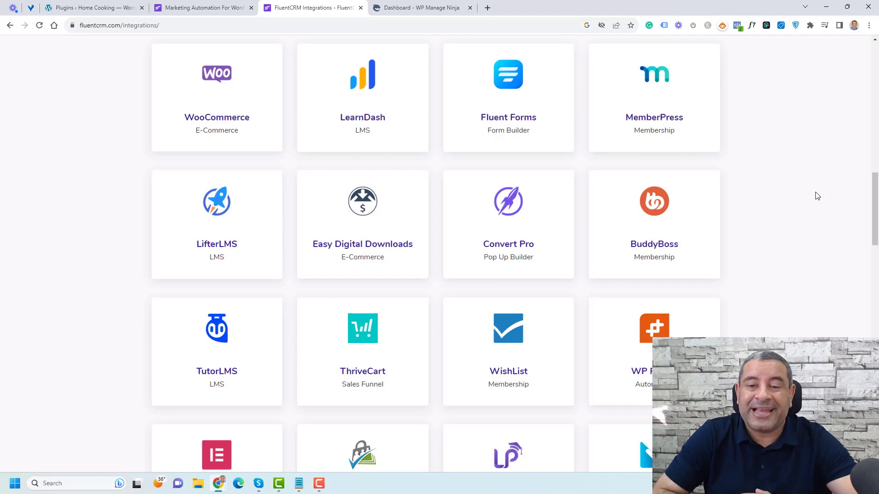
scroll(817, 196, "up", 12)
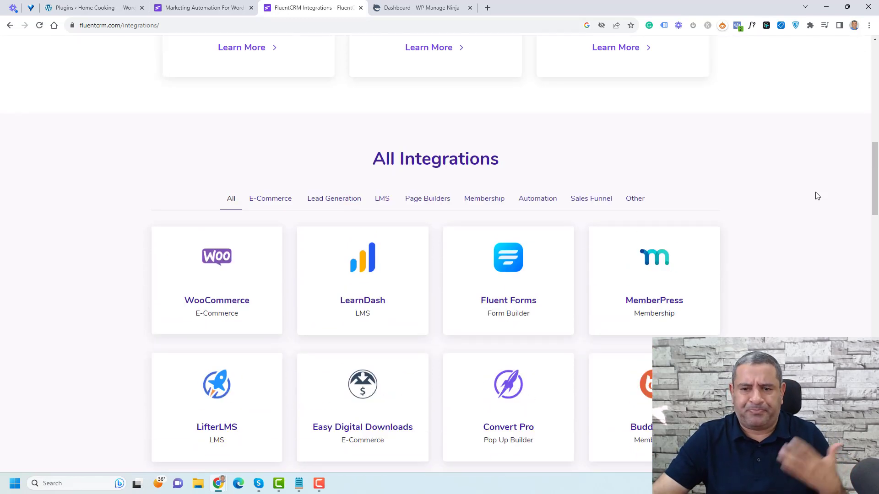
scroll(817, 196, "up", 2)
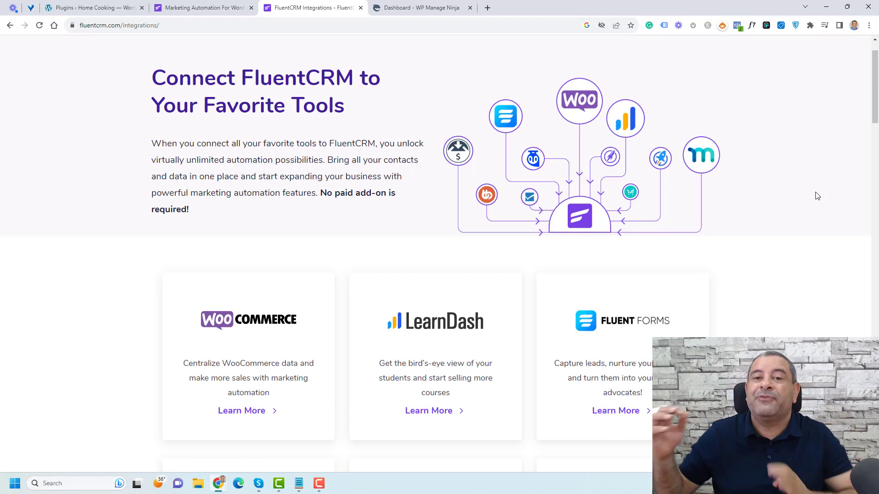
Step: Search Google for activecampaign in a new tab and open ActiveCampaign's Pricing page
left_click(488, 7)
type("act")
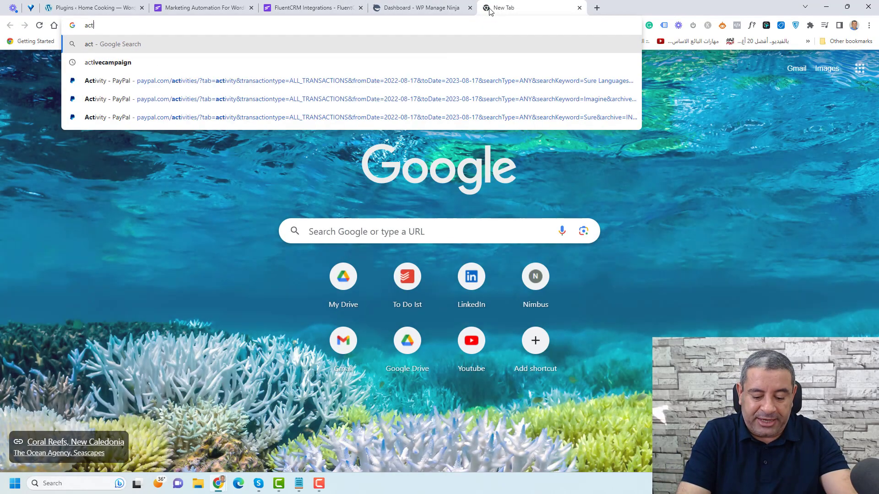
type("iv")
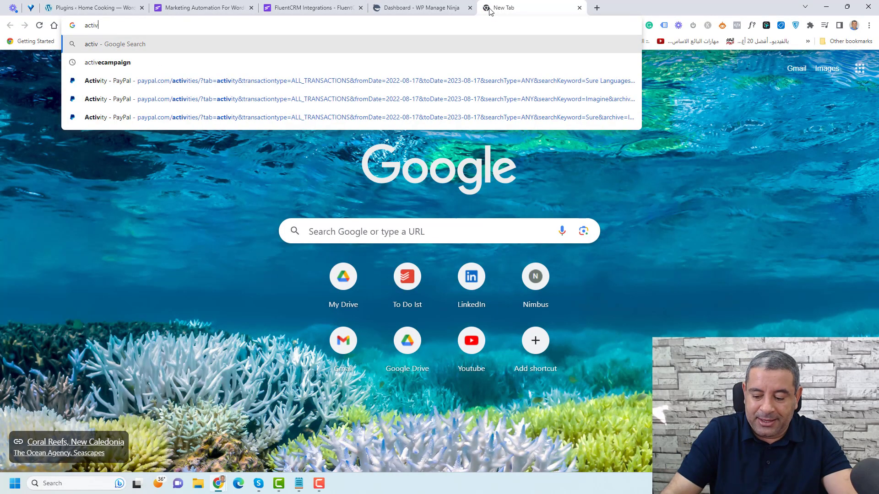
key("Down")
key("Return")
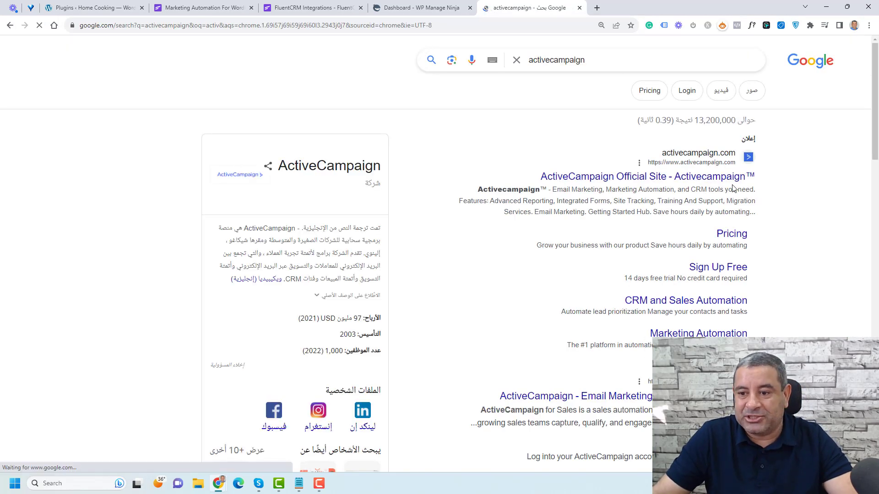
scroll(788, 263, "down", 4)
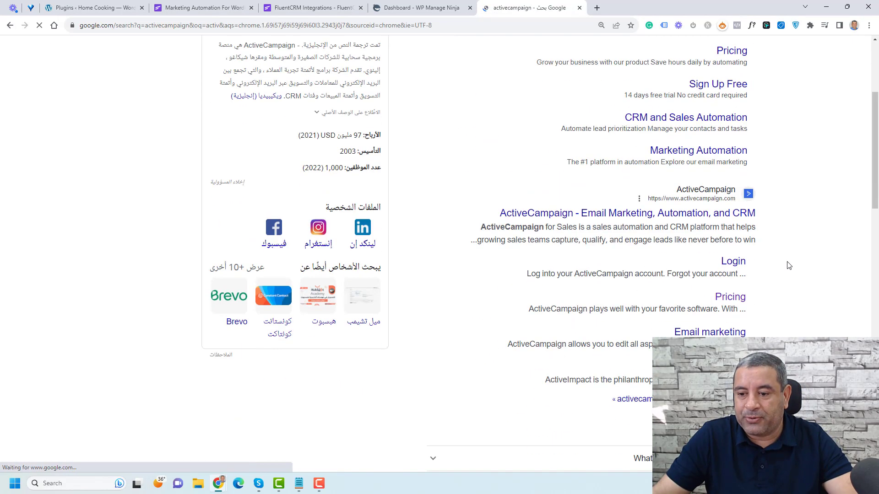
left_click(739, 298)
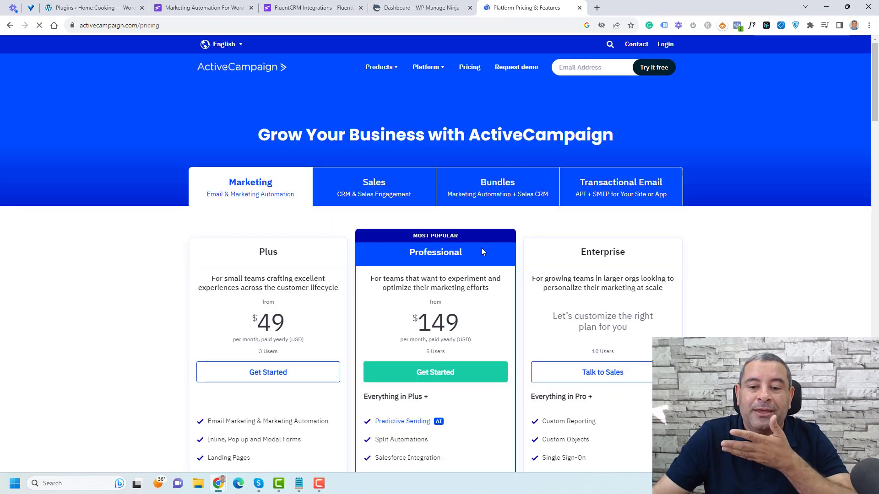
Step: Highlight the Plus plan's $49 price on ActiveCampaign's pricing page
scroll(481, 248, "down", 2)
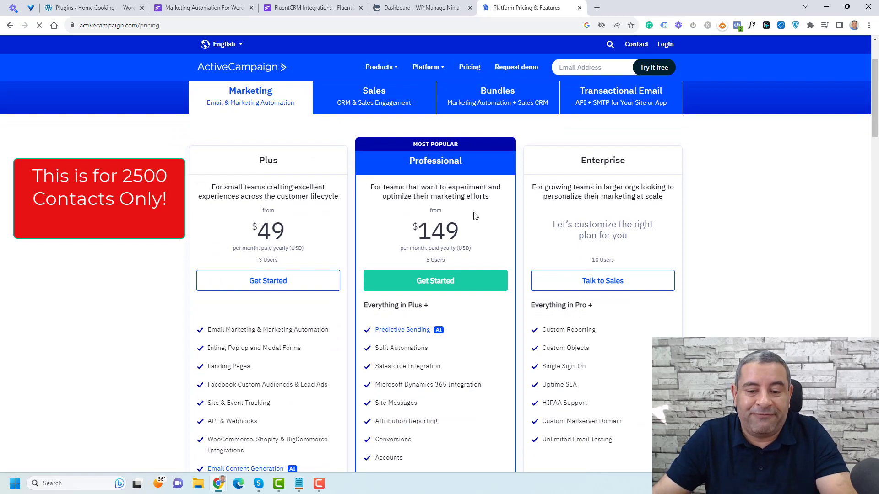
scroll(474, 216, "down", 4)
scroll(474, 216, "up", 5)
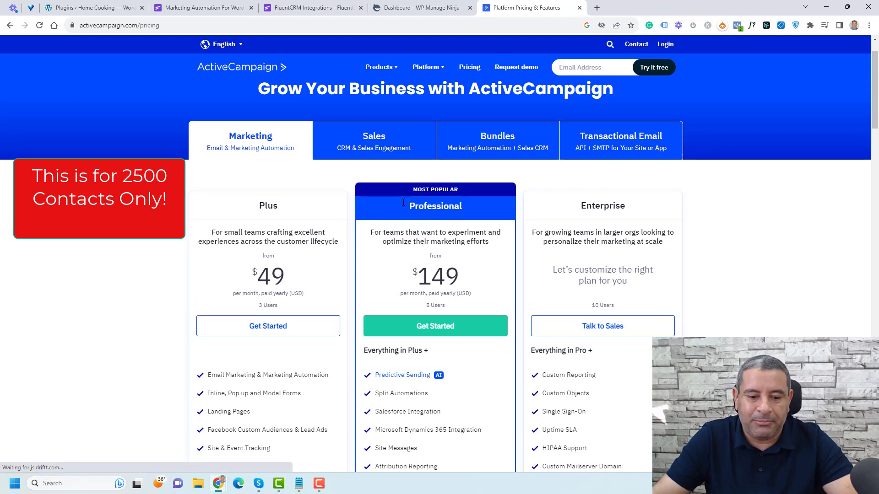
double_click(273, 277)
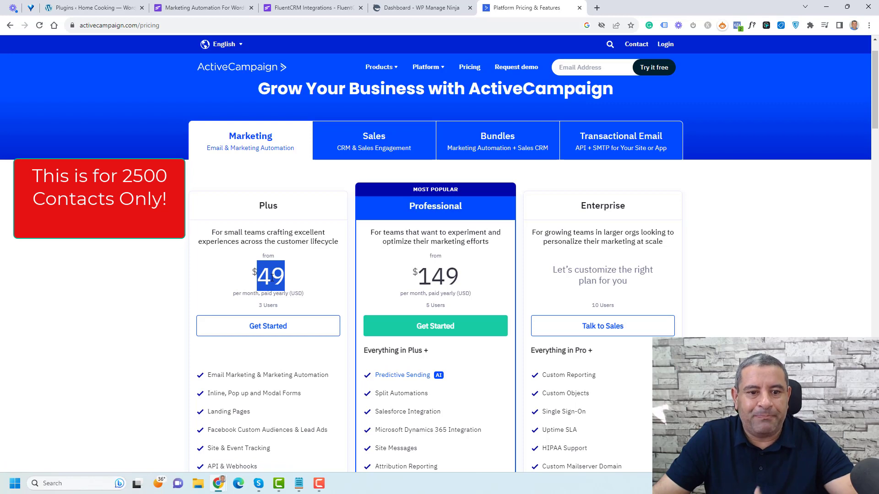
left_click(272, 276)
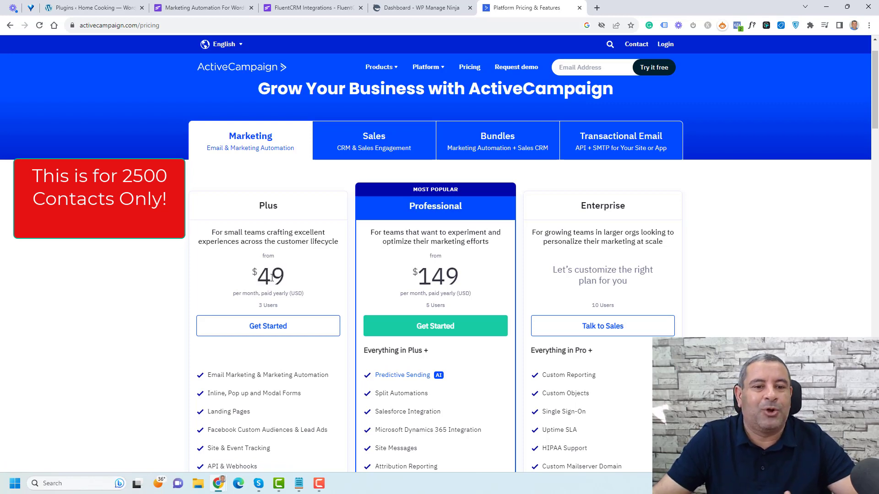
Step: Highlight the Professional plan's $149 price, then return to the FluentCRM tab
scroll(272, 276, "down", 3)
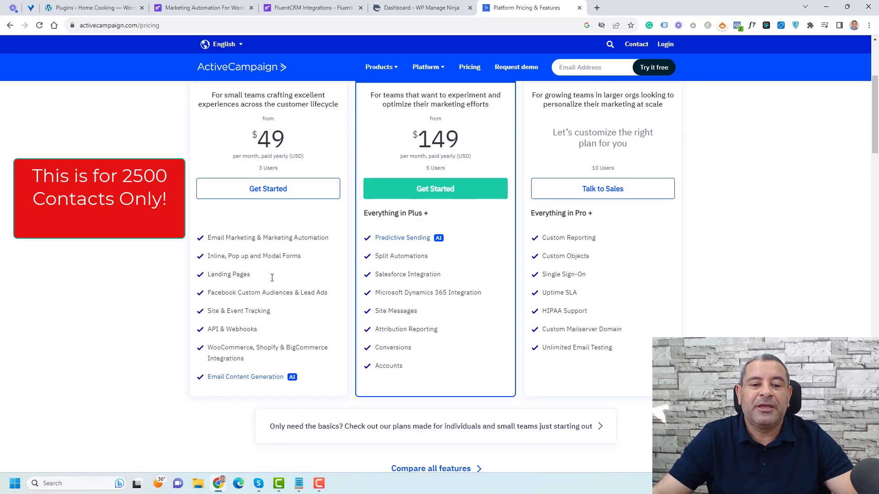
scroll(271, 277, "up", 2)
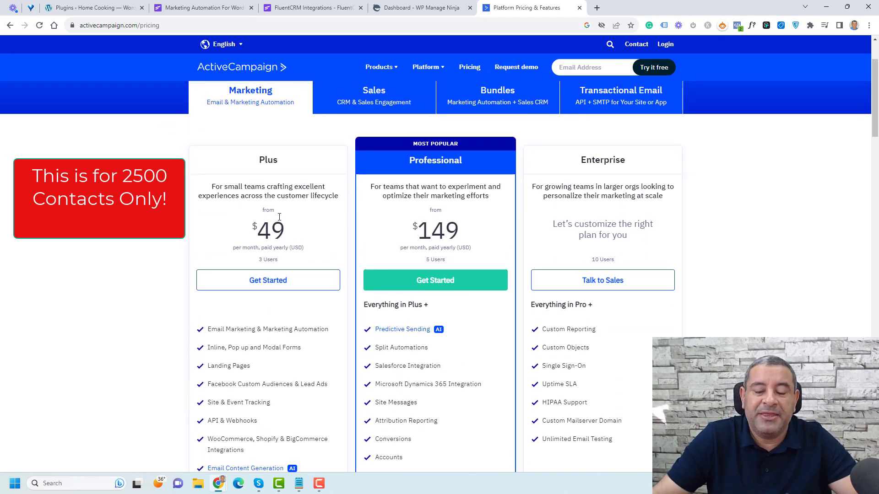
double_click(451, 229)
left_click(451, 229)
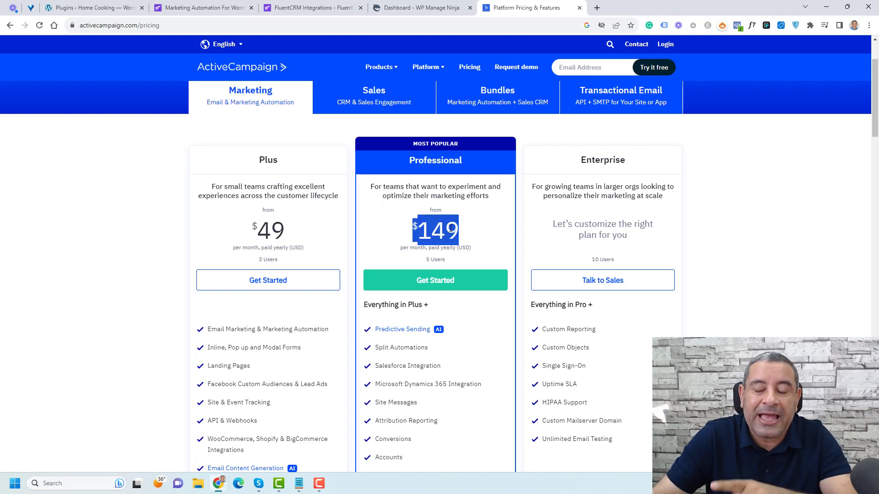
left_click(306, 7)
Step: Review FluentCRM's $103, $199 and $399 annual pricing cards, then go to WordPress Installed Plugins
scroll(691, 211, "down", 5)
key("F5")
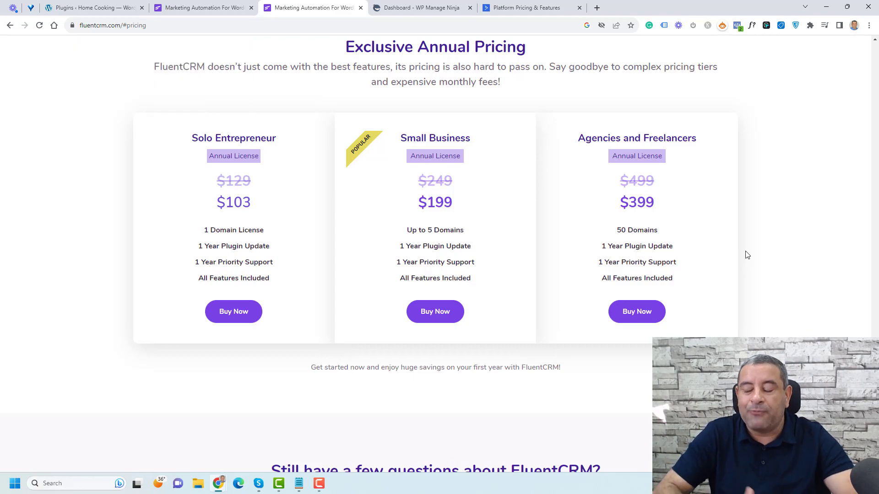
scroll(745, 253, "up", 10)
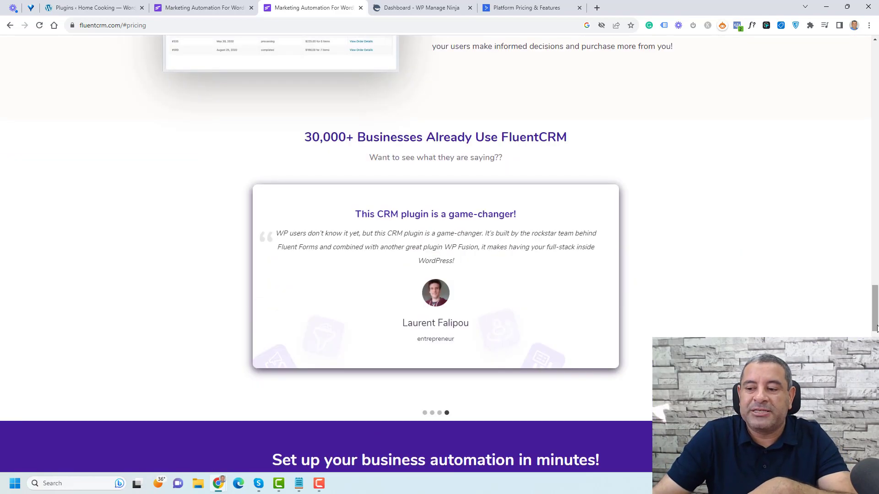
left_click_drag(875, 240, 873, 60)
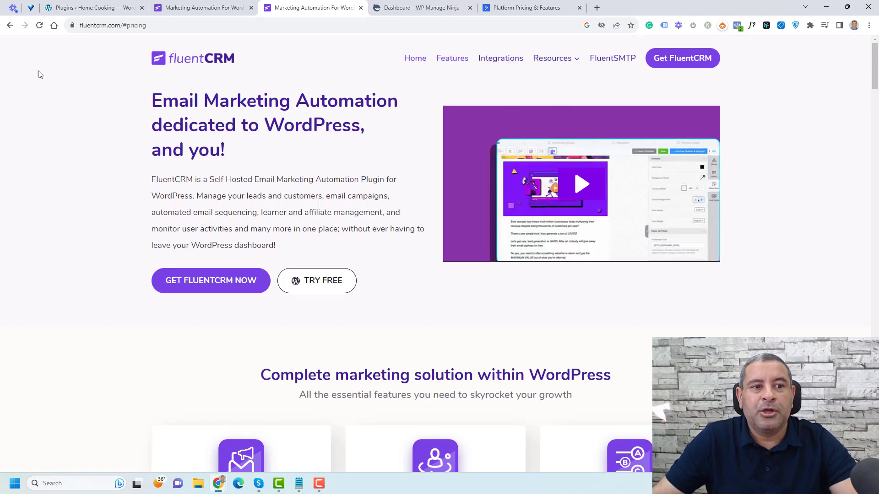
left_click(94, 7)
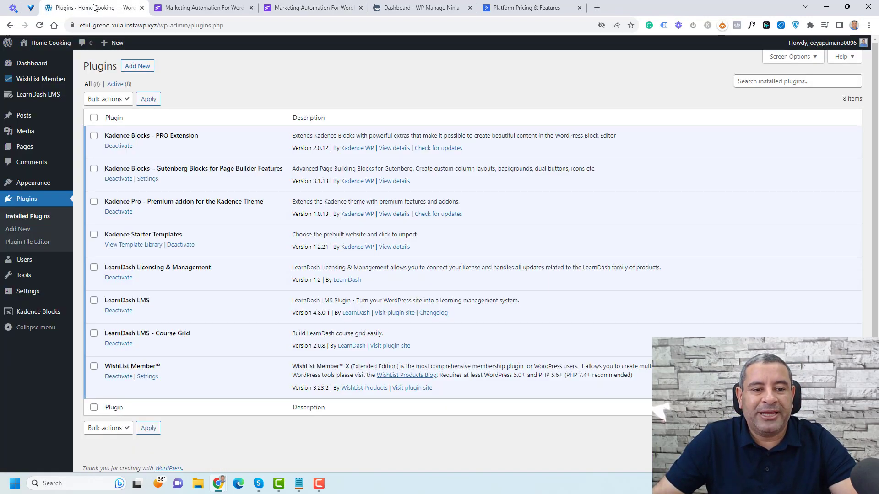
Step: Search the WordPress plugin directory for 'Fluent CRM'
left_click(137, 66)
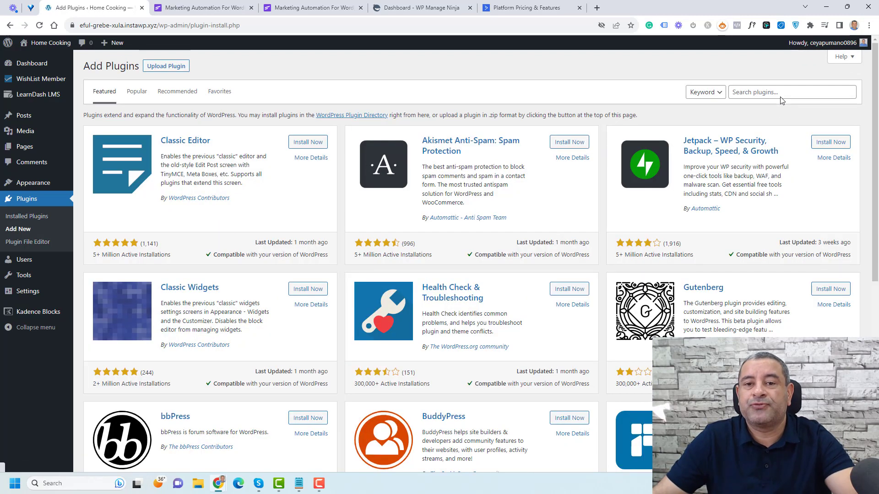
left_click(781, 92)
type("Flu")
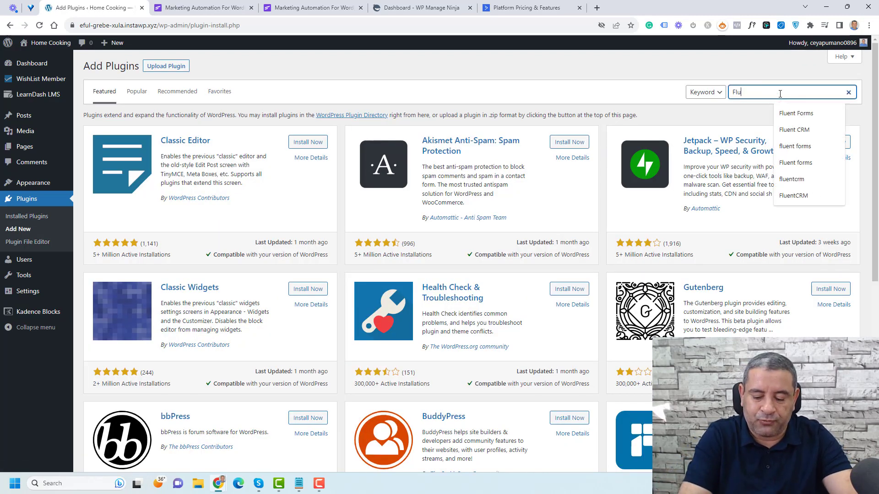
type("ent CRM")
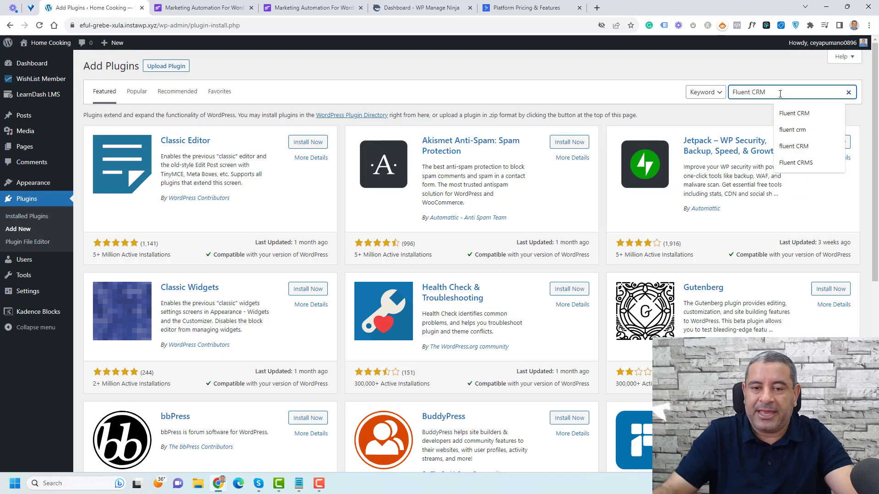
key("Return")
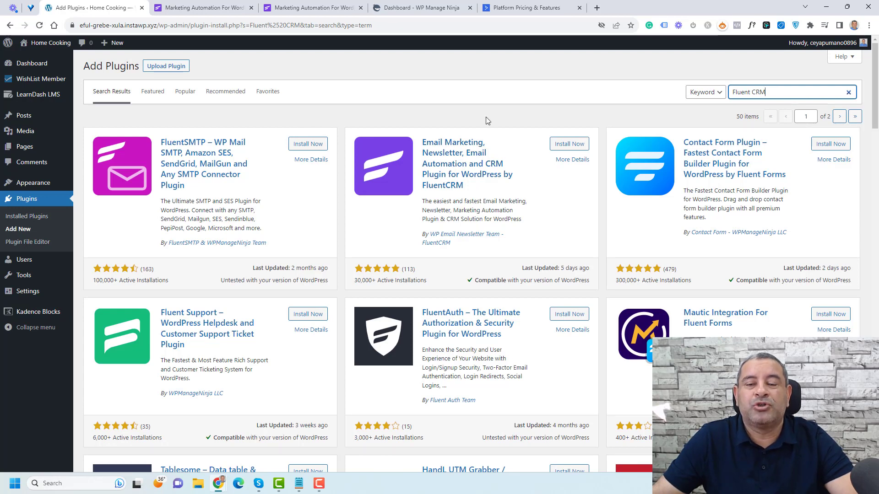
Step: Install and activate FluentCRM – Marketing Automation For WordPress 2.8.30
left_click(557, 145)
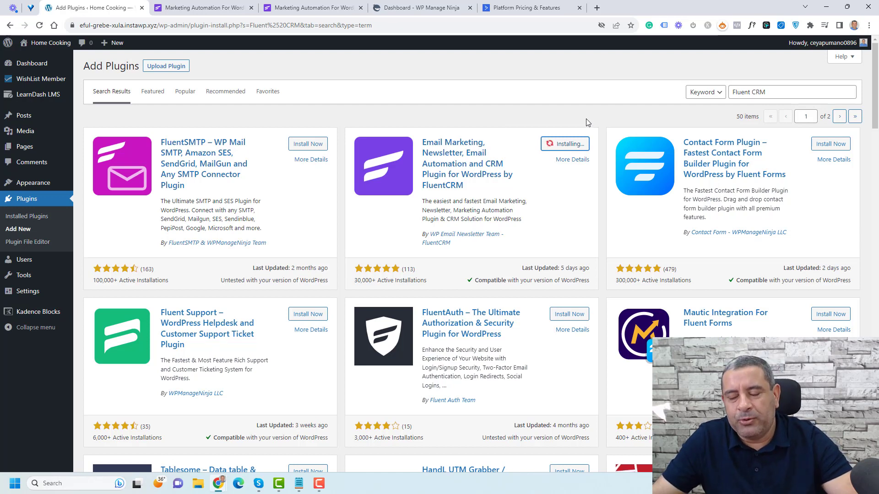
left_click(572, 146)
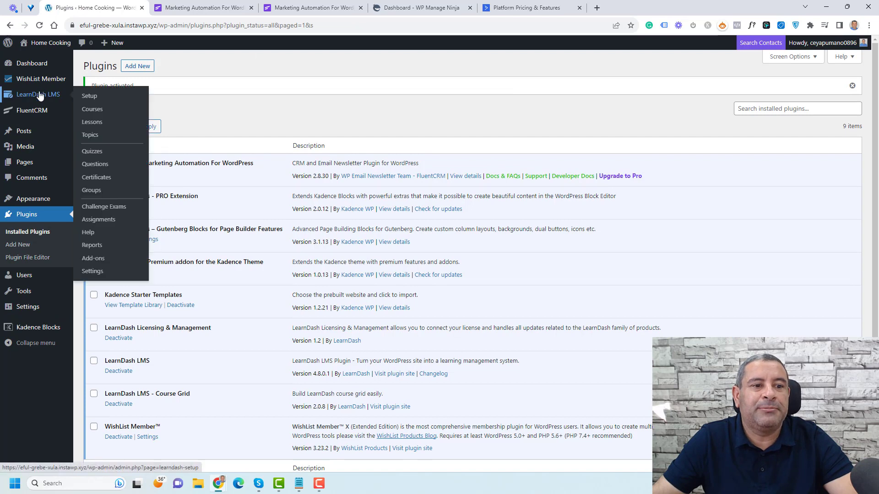
mouse_move(40, 113)
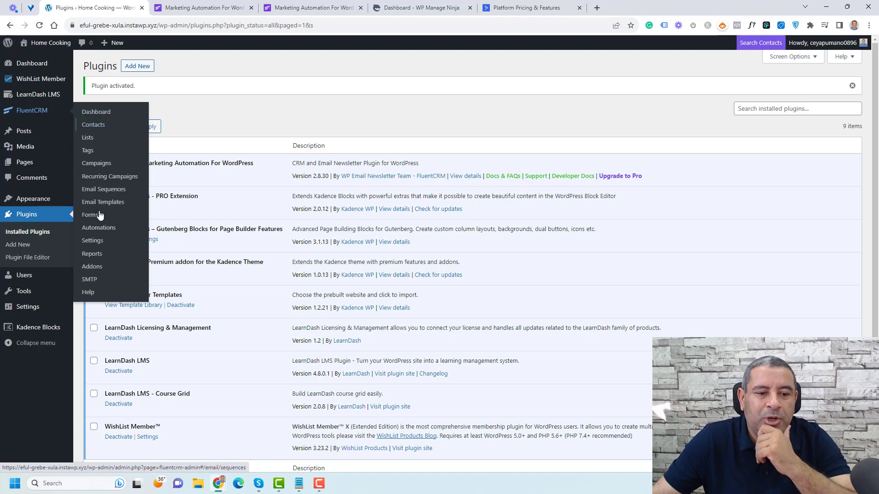
Step: Launch the FluentCRM setup wizard and enter 'Business Name' as the business name
left_click(95, 243)
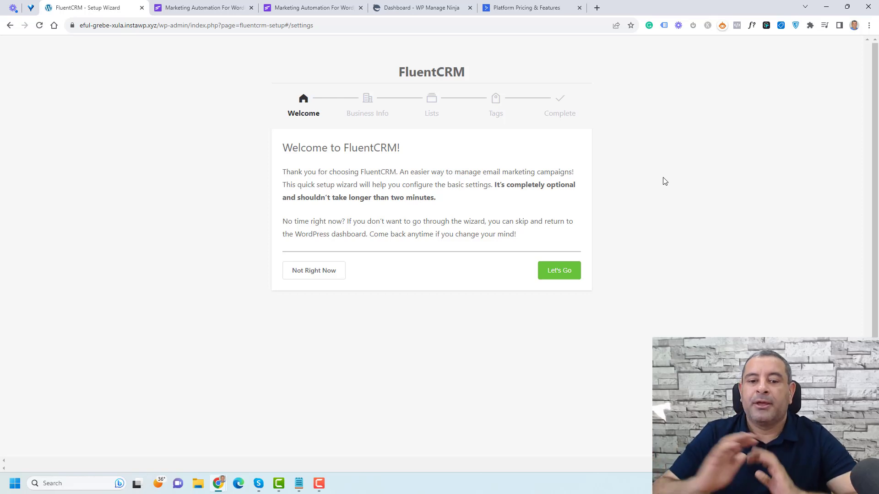
left_click(560, 274)
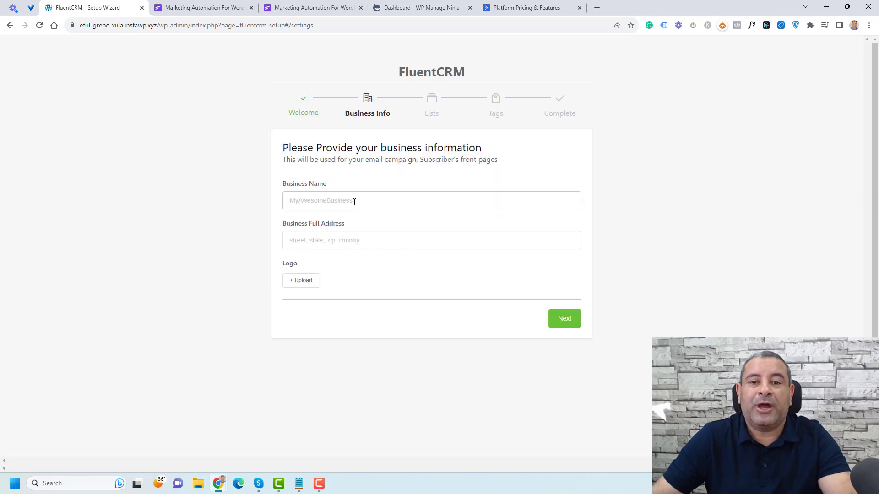
left_click(354, 201)
type("bUS")
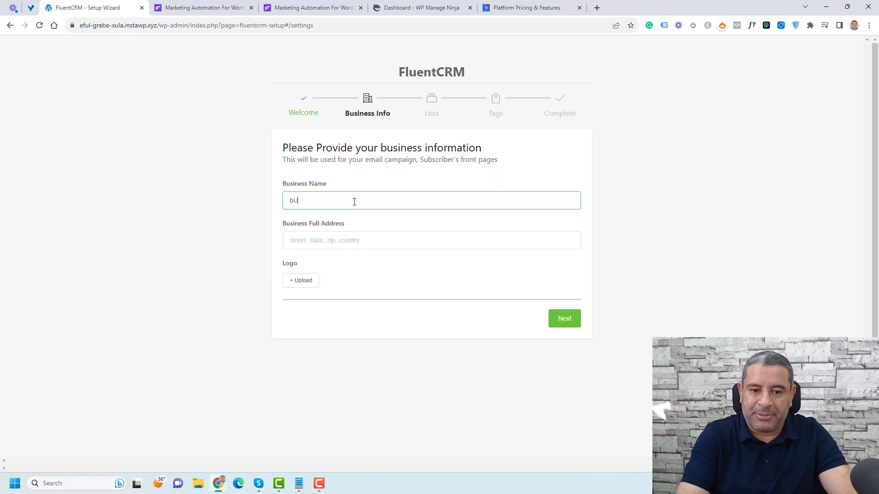
key("BackSpace")
key("BackSpace")
key("BackSpace")
type("bU")
key("BackSpace")
key("BackSpace")
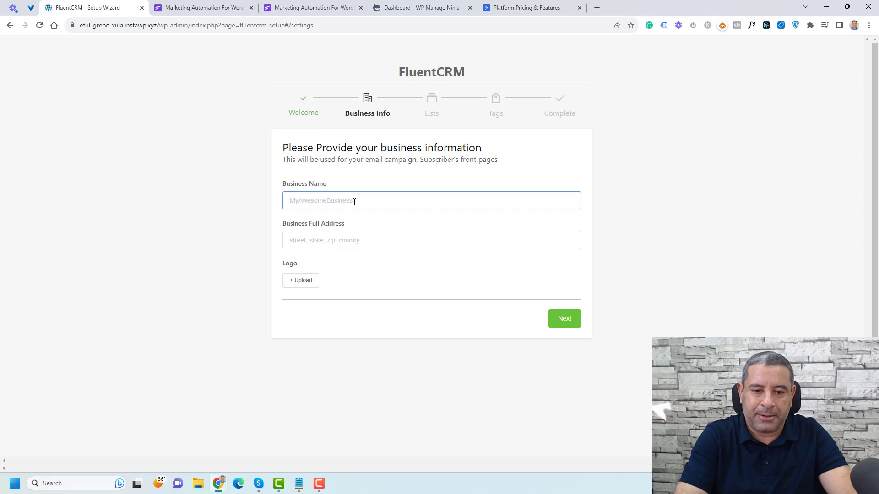
type("bvUSIN")
key("BackSpace")
key("BackSpace")
key("BackSpace")
key("BackSpace")
key("BackSpace")
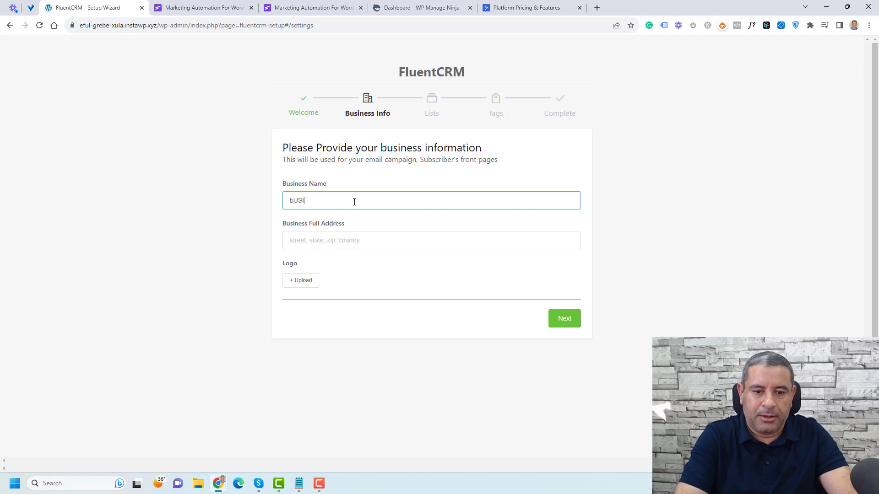
type("Business am")
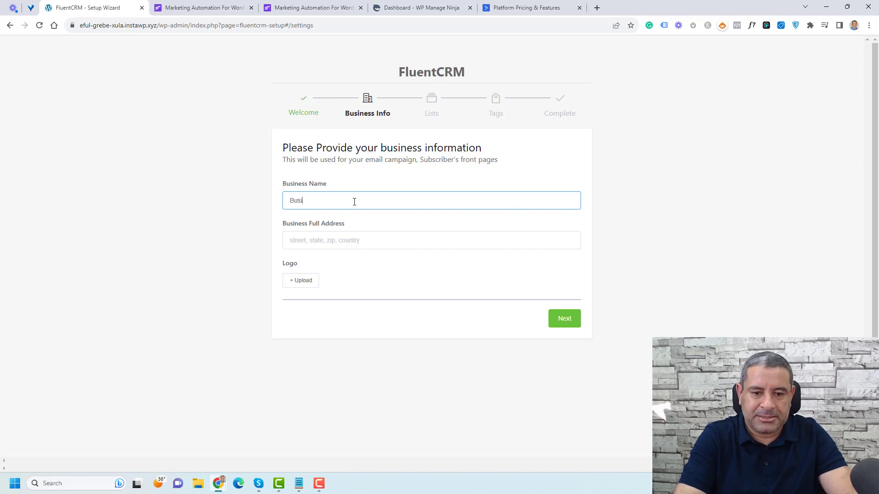
key("BackSpace")
key("BackSpace")
type("Name")
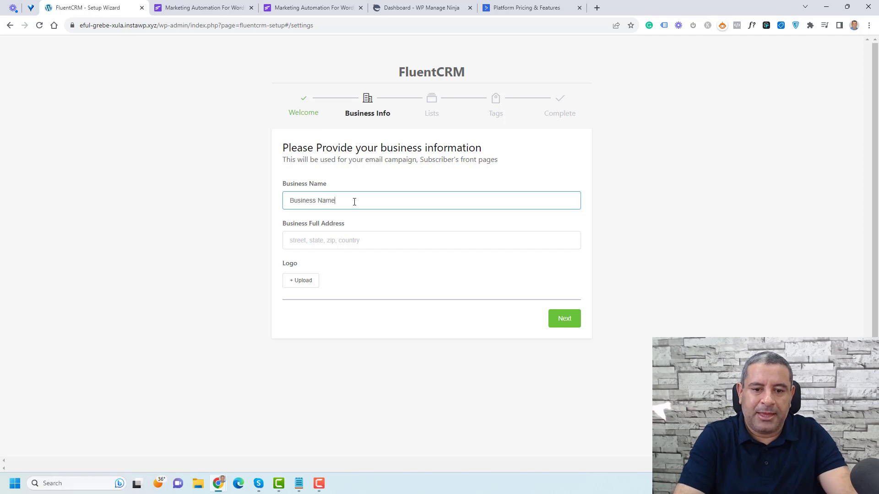
Step: Enter 'TP Academy' as the business address, fixing the spelling, and continue
key("Tab")
type("Aca")
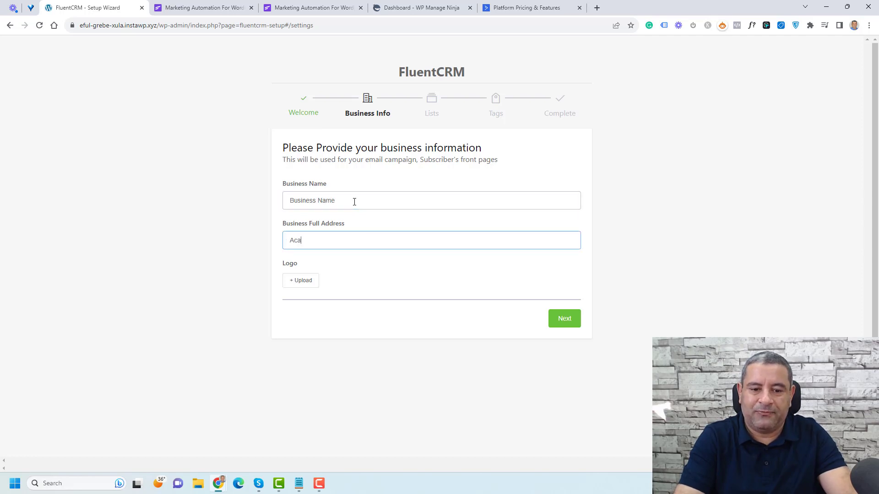
type("dmey")
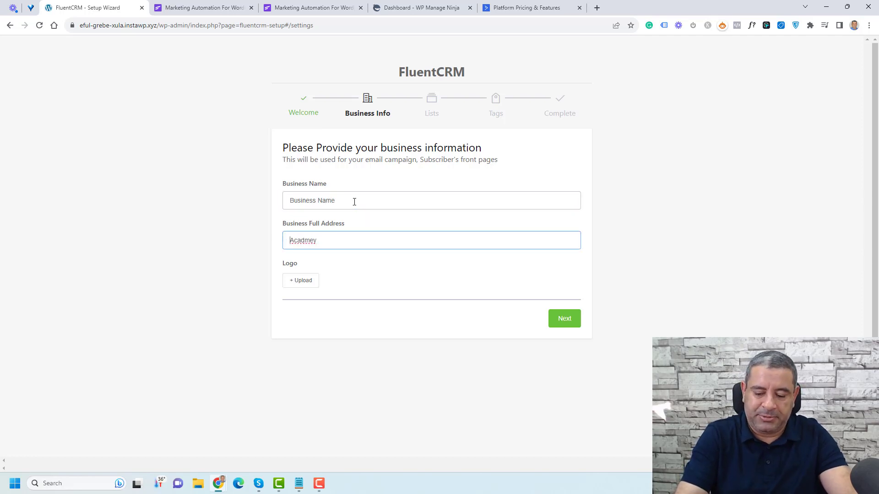
key("Home")
type("TP")
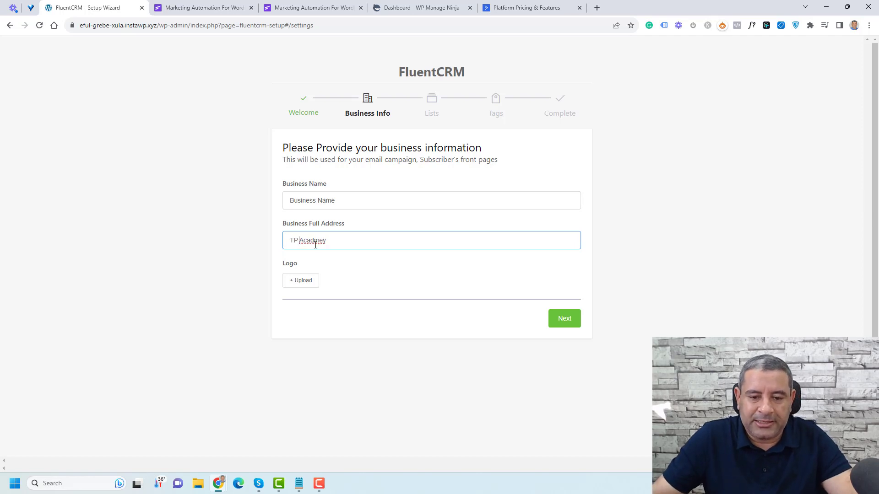
right_click(320, 242)
left_click(330, 249)
left_click(658, 234)
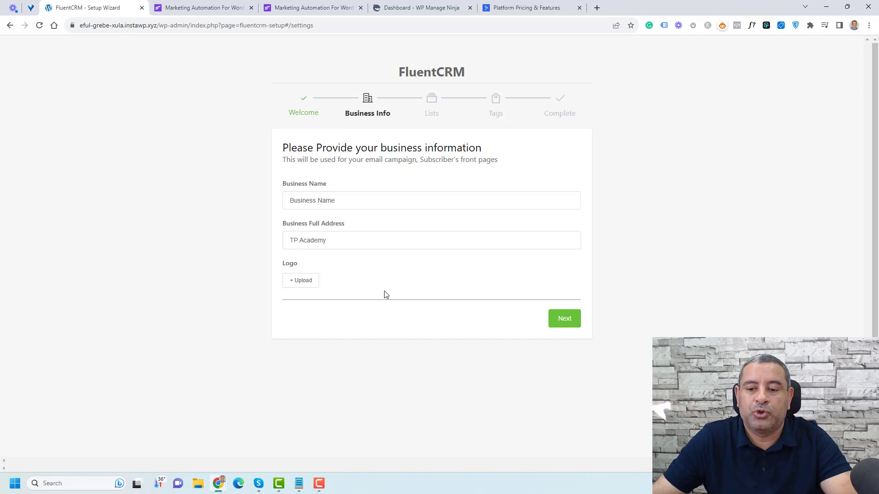
left_click(564, 320)
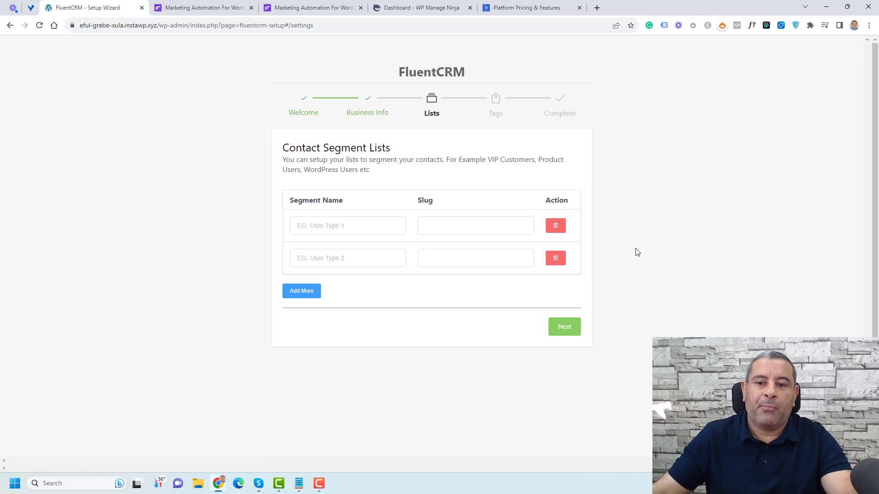
Step: Add contact lists 'Leads' and 'Customers' with auto-generated slugs and continue to tags
left_click(344, 233)
type("S")
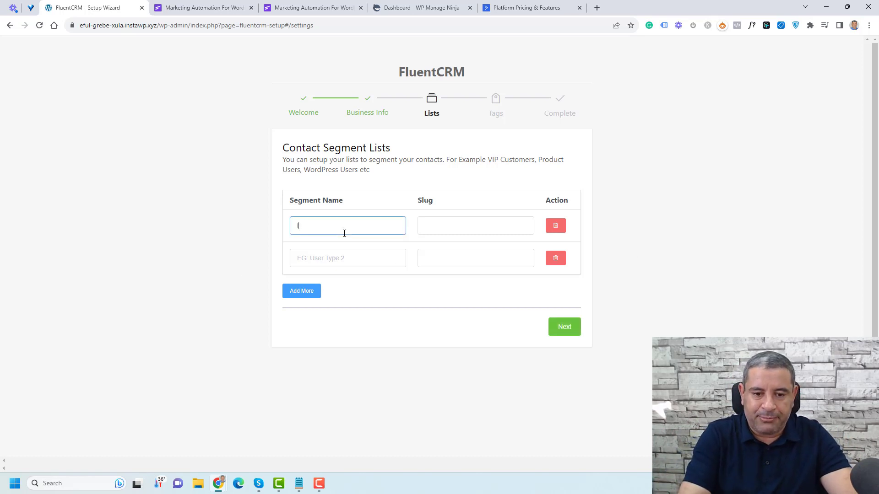
key("BackSpace")
type("Le")
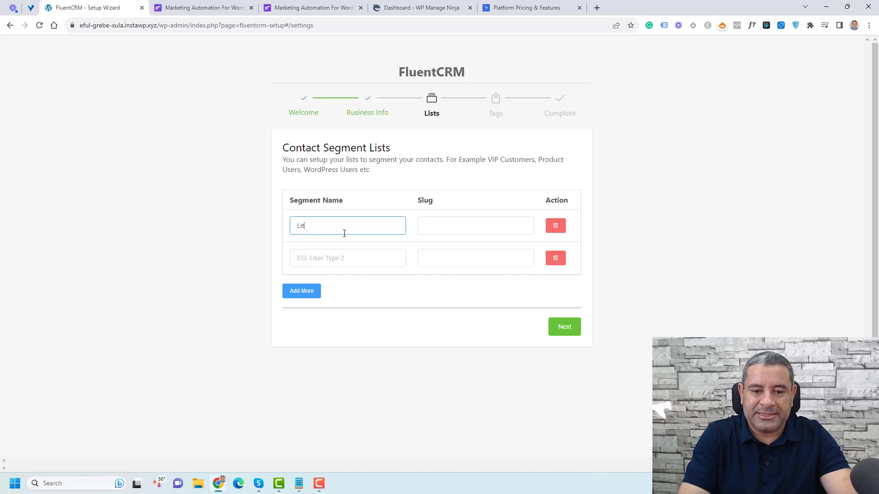
type("ads")
key("Tab")
key("Tab")
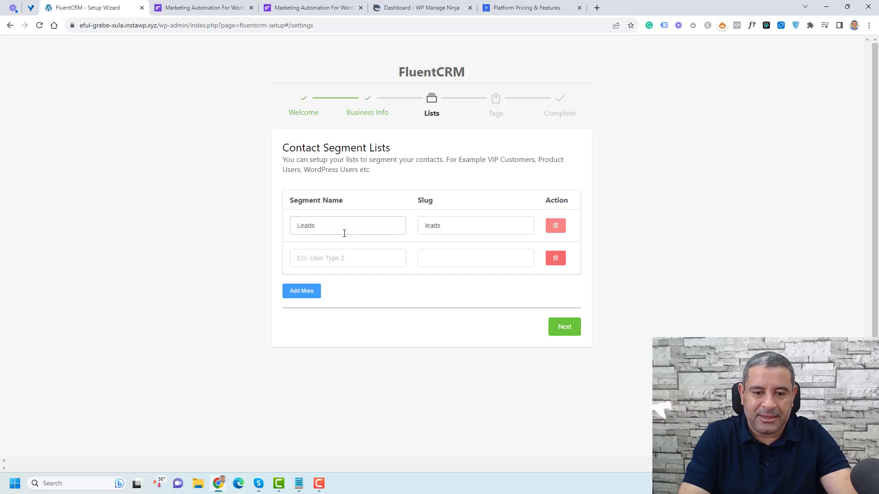
key("Tab")
type("Customers")
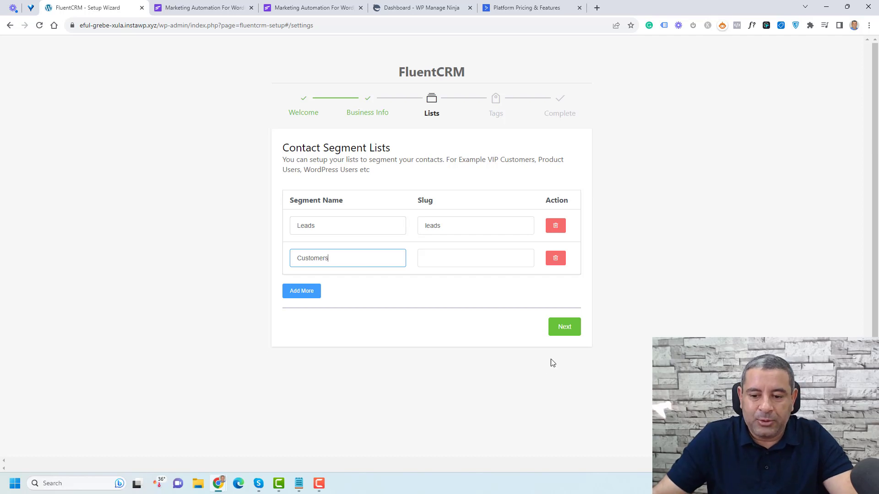
left_click(573, 330)
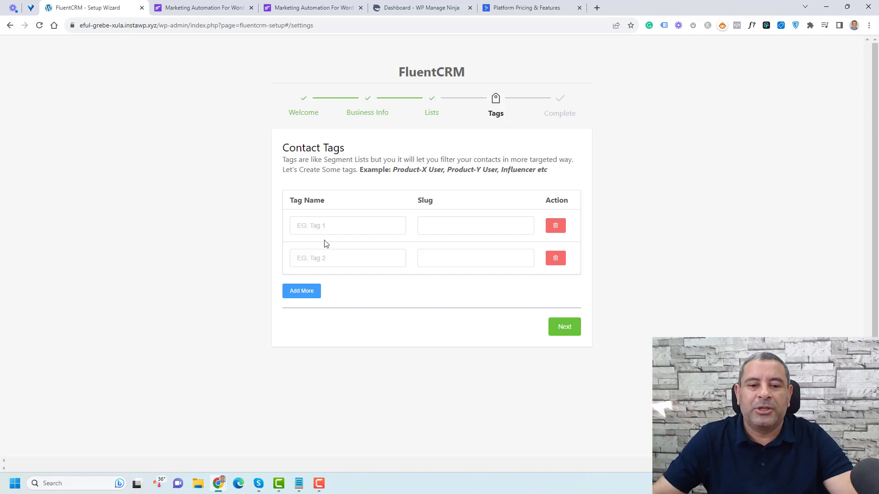
Step: Add tags 'Free PDF' and 'Course A Customers' with generated slugs and continue
left_click(343, 230)
type("Free PDF")
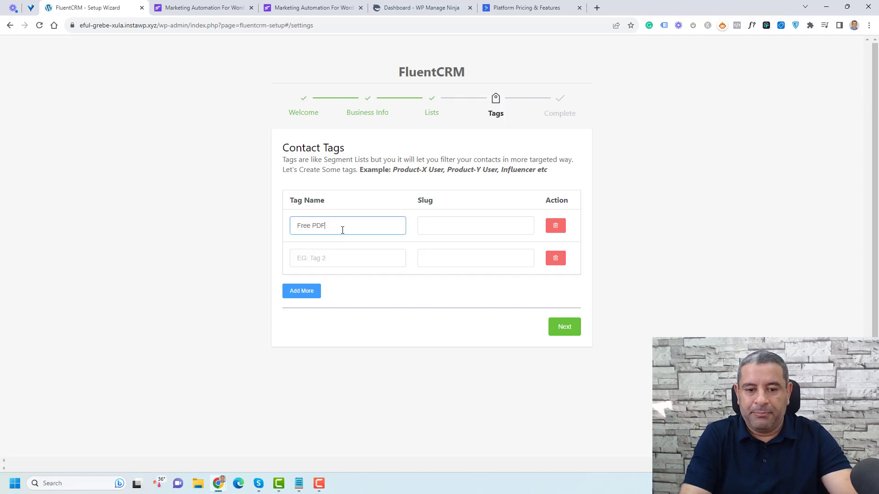
key("Tab")
key("Tab")
key("Tab")
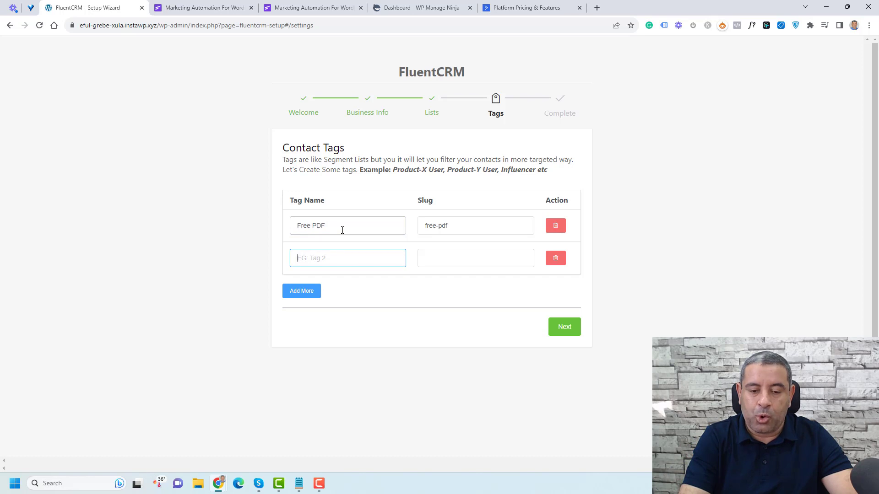
type("cOUR")
key("BackSpace")
key("BackSpace")
key("BackSpace")
key("BackSpace")
type("Cour")
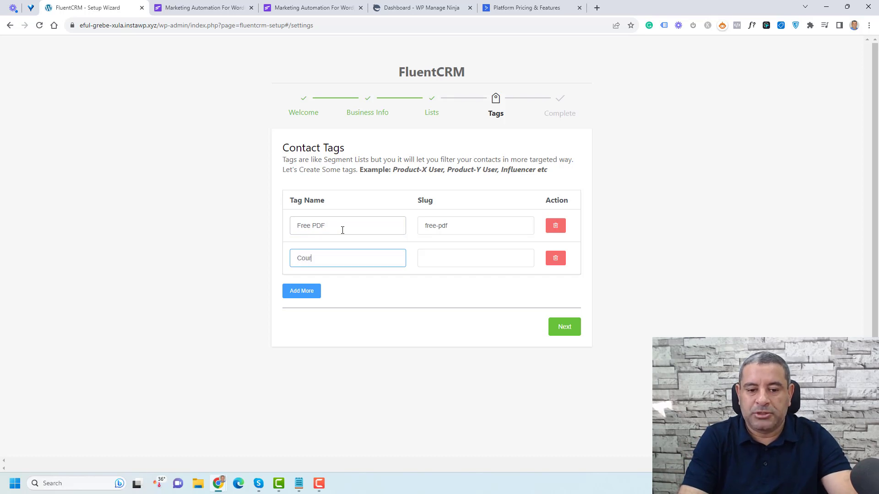
type("se A")
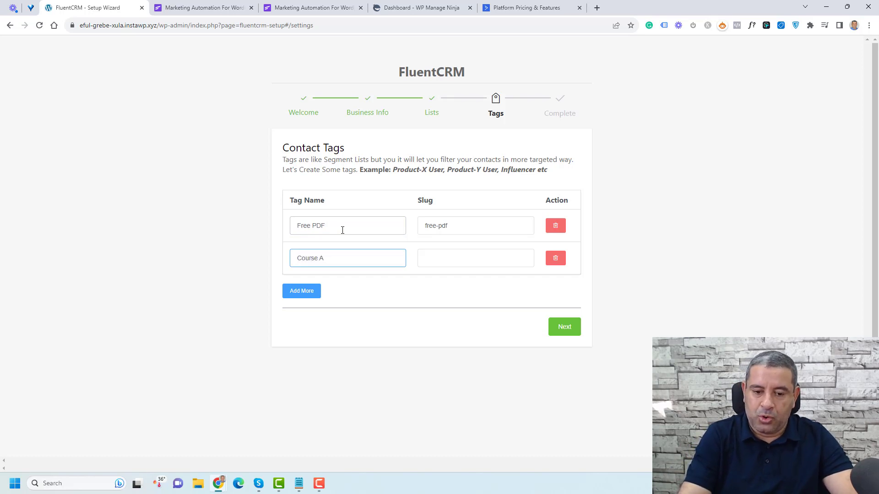
type(" Customers")
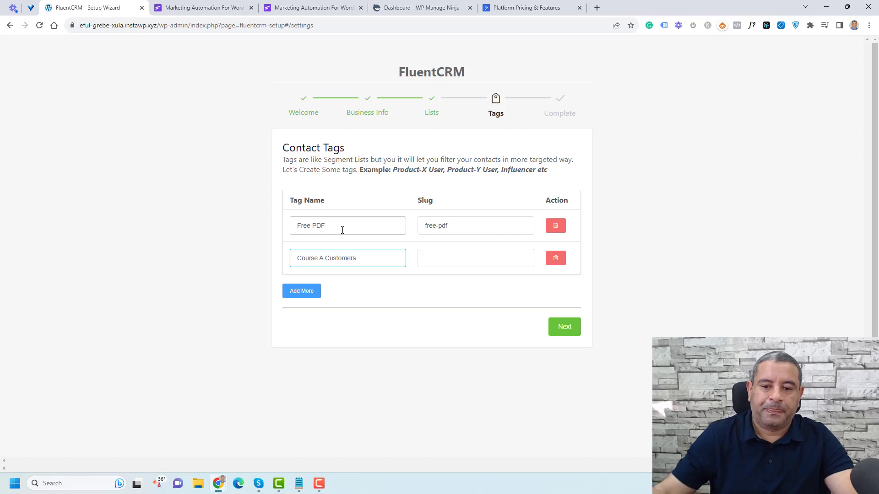
key("Tab")
left_click(565, 327)
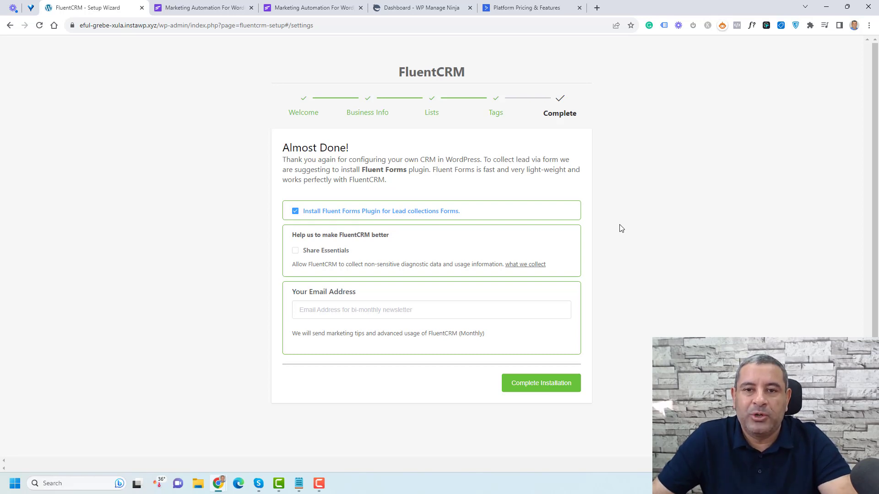
Step: Complete the installation and answer the usage-tracking prompt
left_click(543, 386)
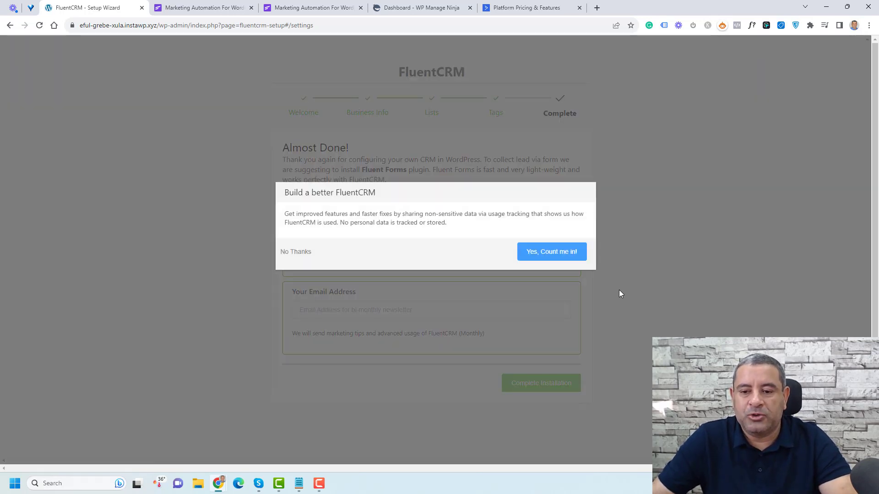
left_click(296, 252)
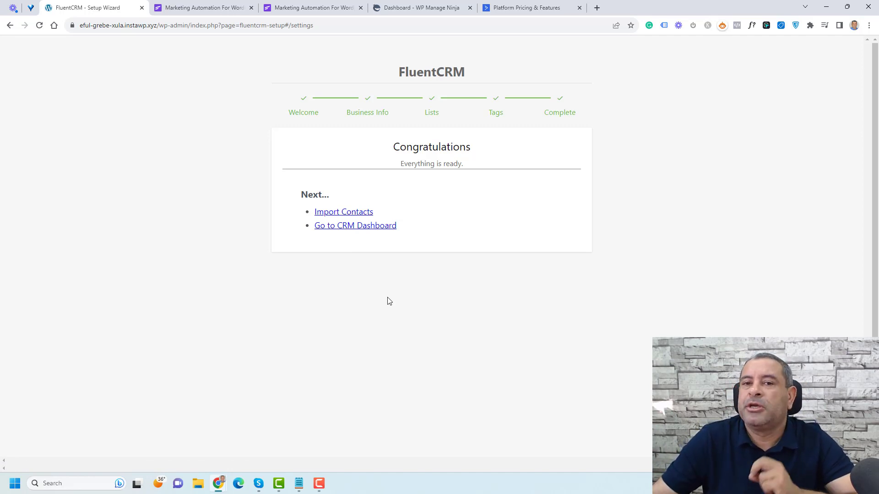
Step: Open the FluentCRM dashboard and review its stats: 2 tags, 0 contacts, 1 of 5 steps done
left_click(356, 227)
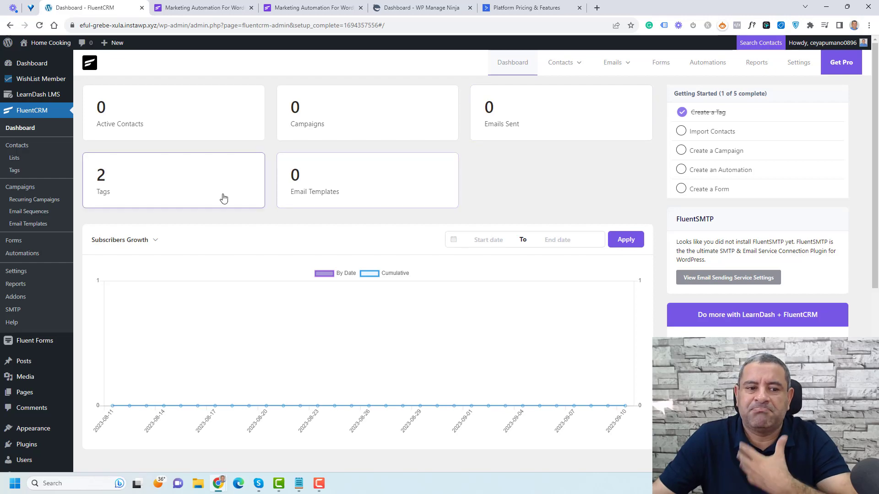
scroll(505, 174, "down", 3)
scroll(207, 280, "up", 3)
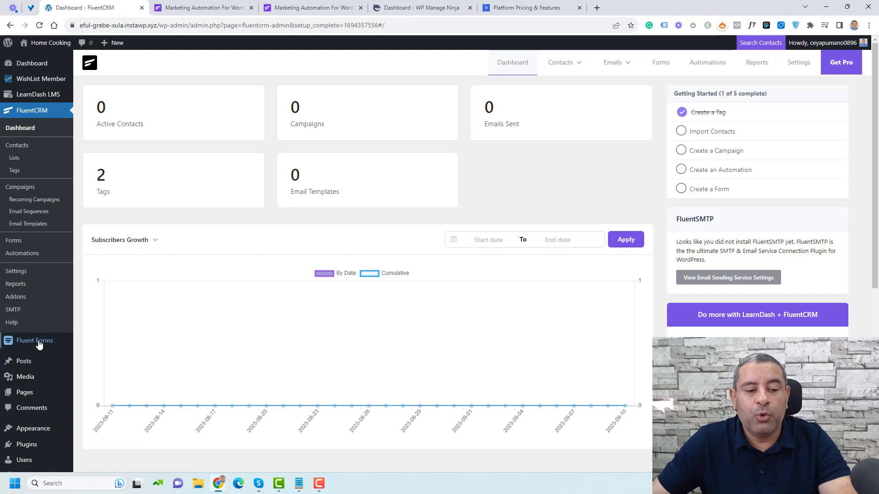
mouse_move(39, 345)
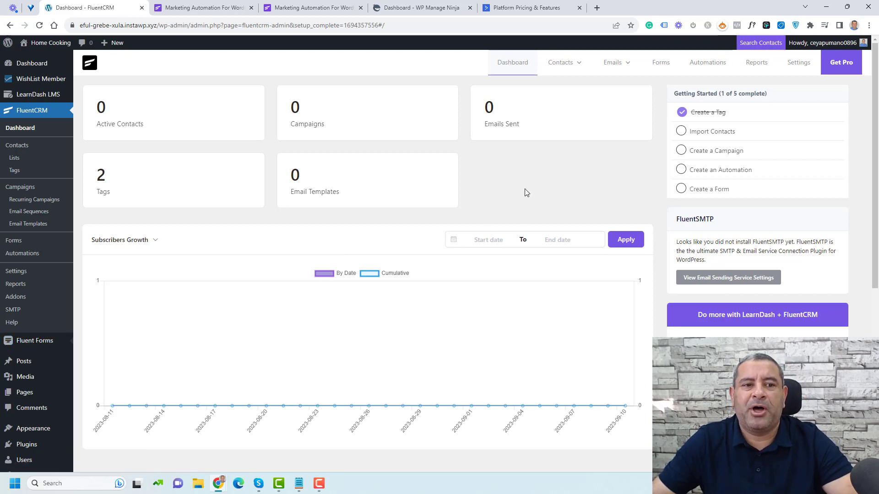
Step: Create Blank Form (#3) from Fluent Forms' New Form, choosing New Blank Form
left_click(93, 360)
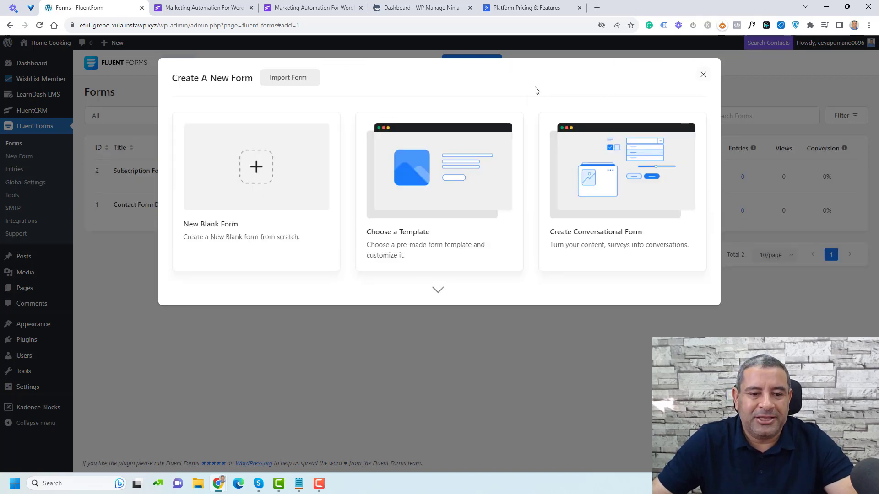
left_click(270, 183)
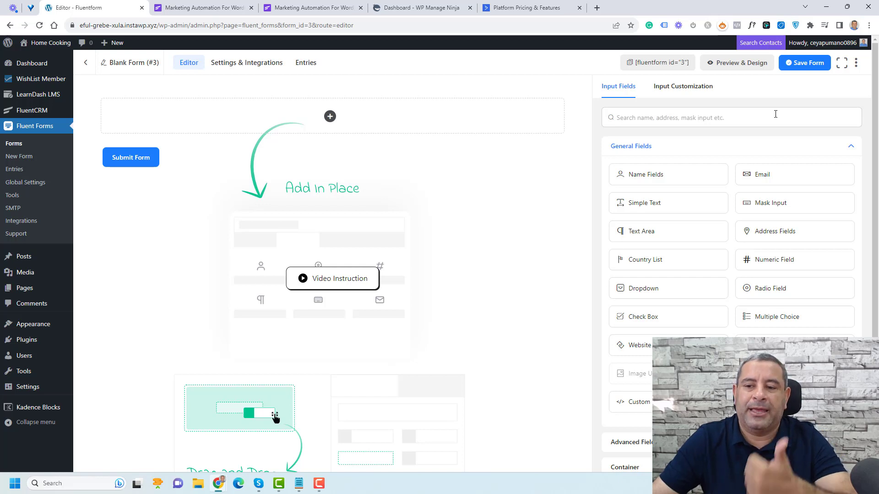
Step: Add Name Fields and an Email field, then disable Last Name so only First Name remains
left_click_drag(685, 173, 337, 123)
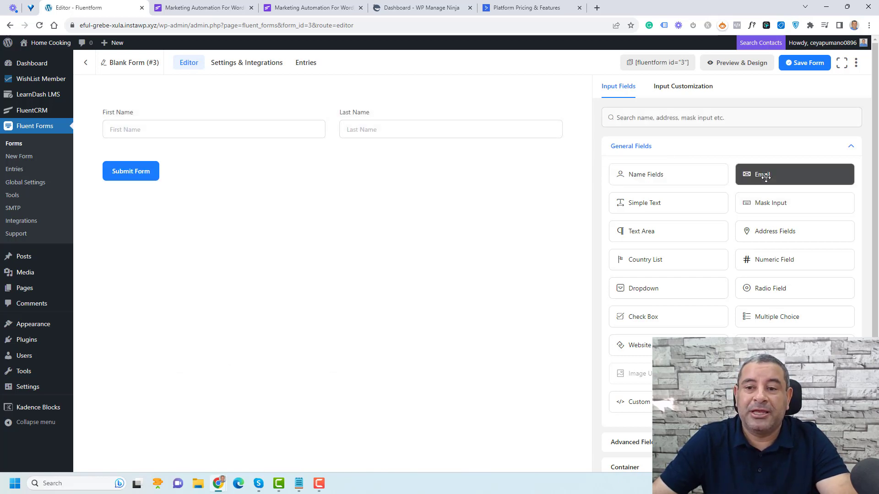
left_click_drag(766, 177, 273, 146)
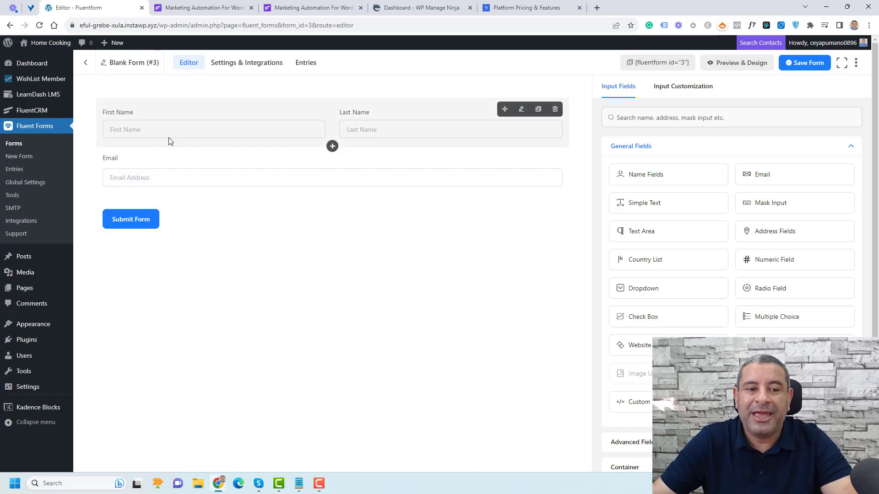
left_click(188, 124)
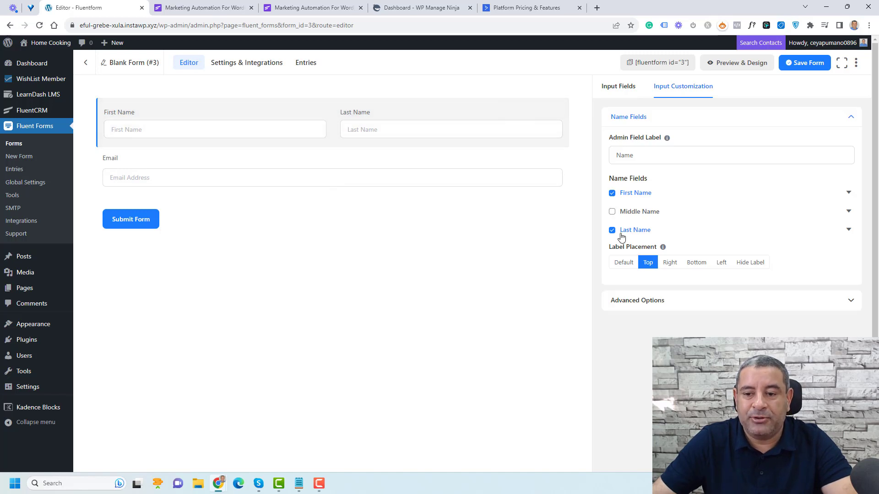
left_click(621, 232)
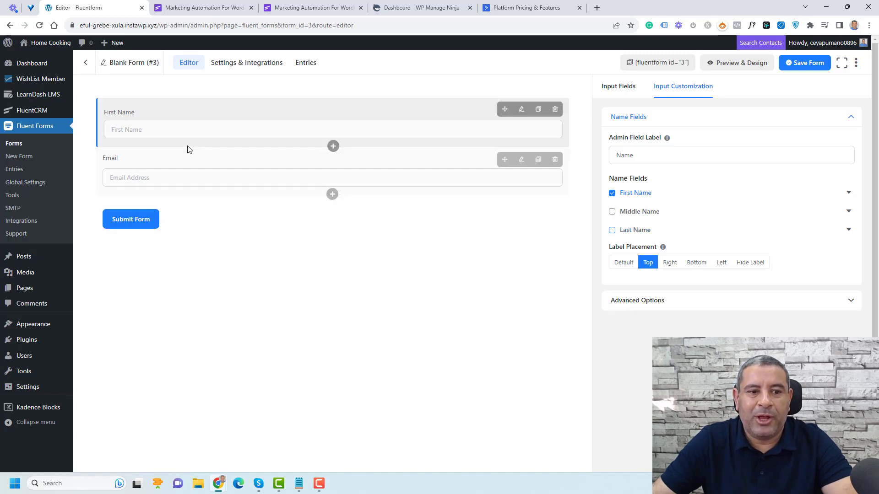
left_click(188, 224)
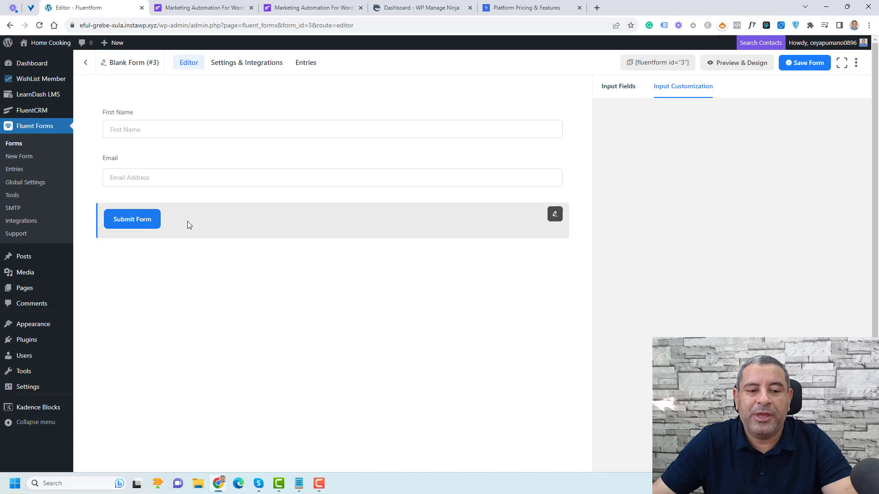
Step: Change the submit button text to 'Yes, I want wan the Ebook', size Large, alignment Center
triple_click(684, 186)
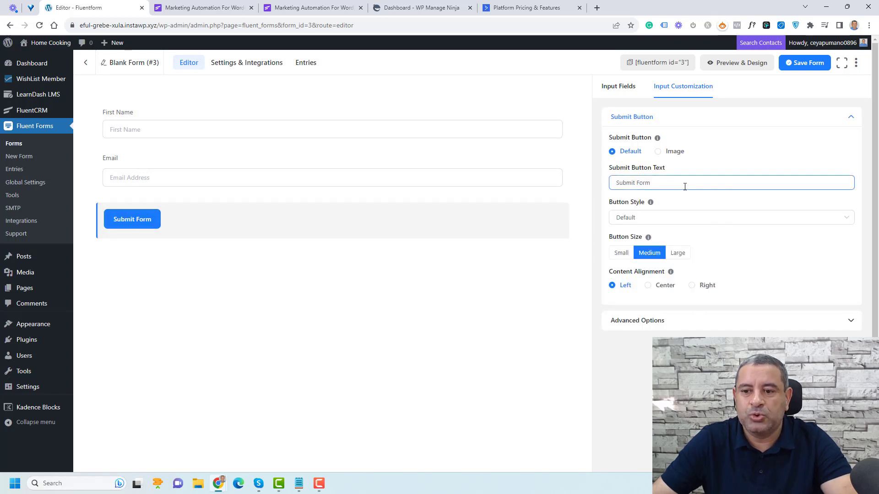
type("Sub")
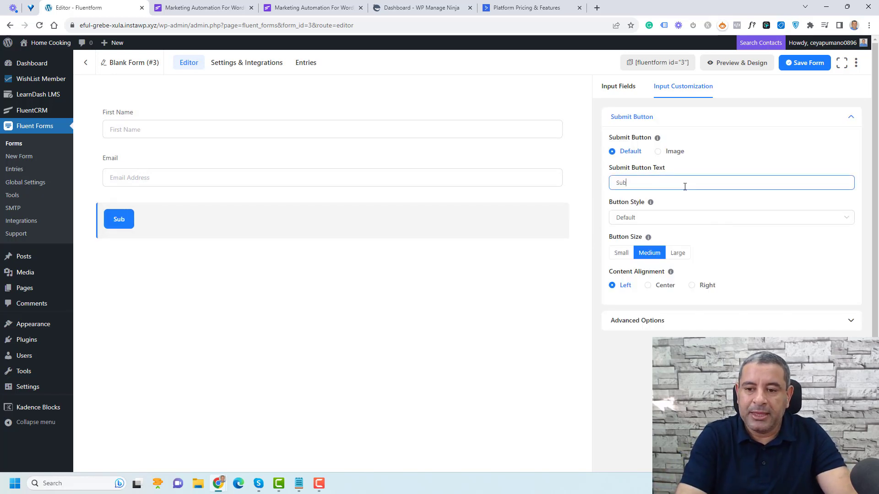
type("scrib")
key("ctrl+a")
key("BackSpace")
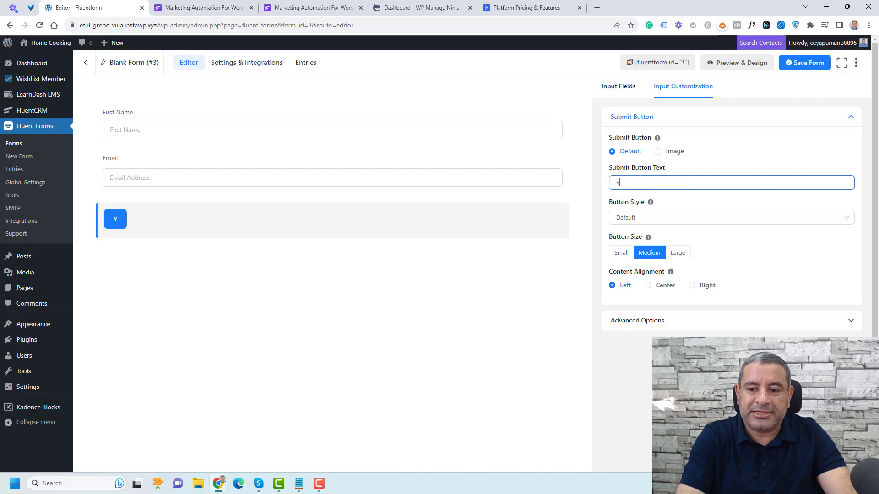
type("Yes, I want to")
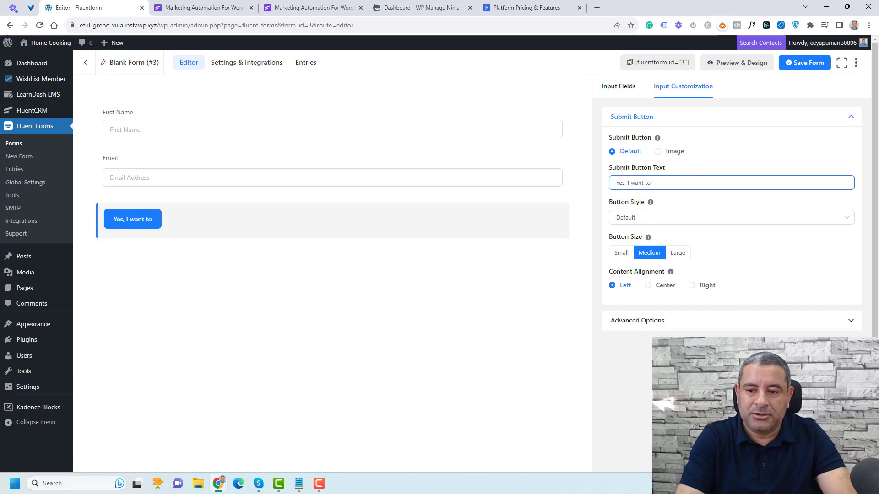
key("BackSpace")
key("BackSpace")
type("wan the P")
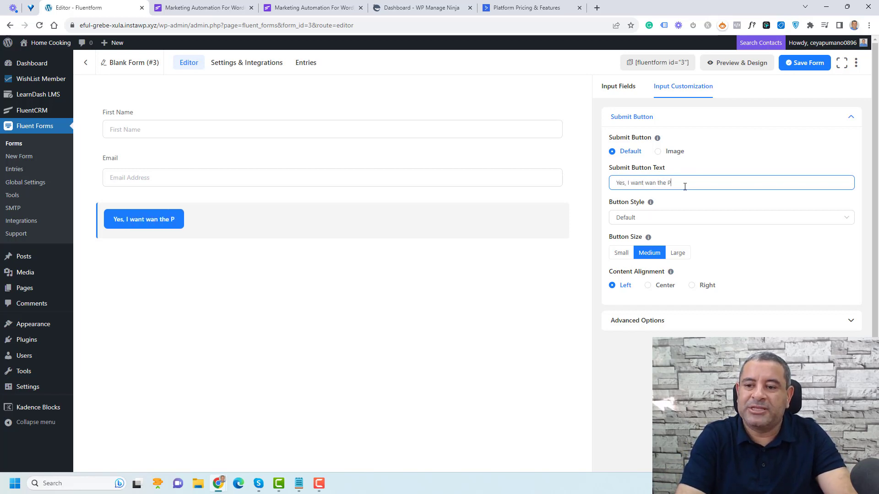
type("b")
key("BackSpace")
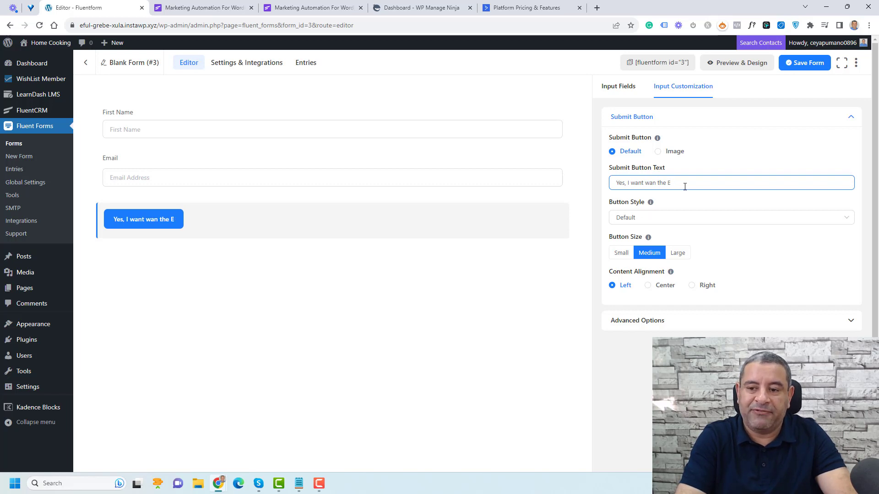
type("book")
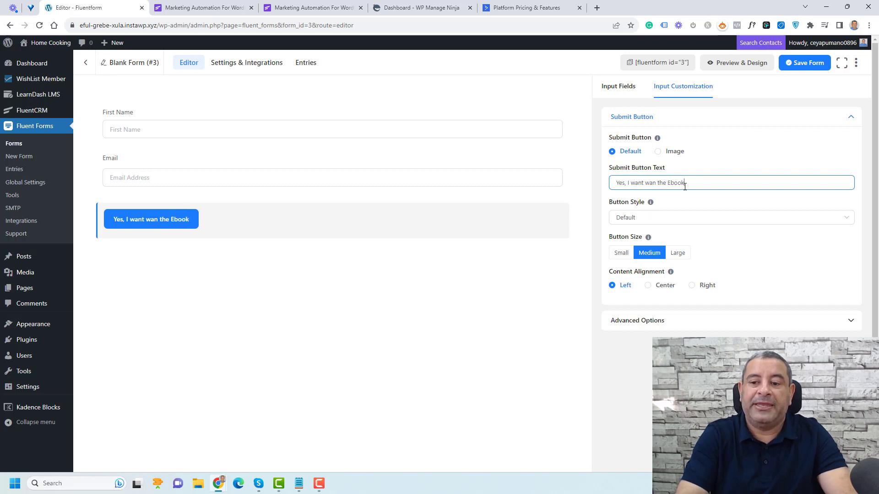
left_click(686, 257)
left_click(649, 286)
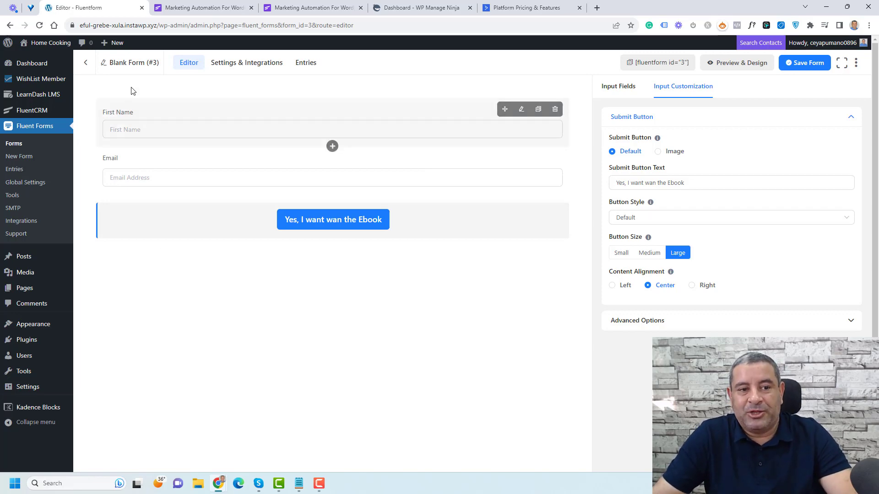
Step: Rename Blank Form (#3) to 'Free Ebook Form' and save the form
left_click(130, 64)
key("ctrl+a")
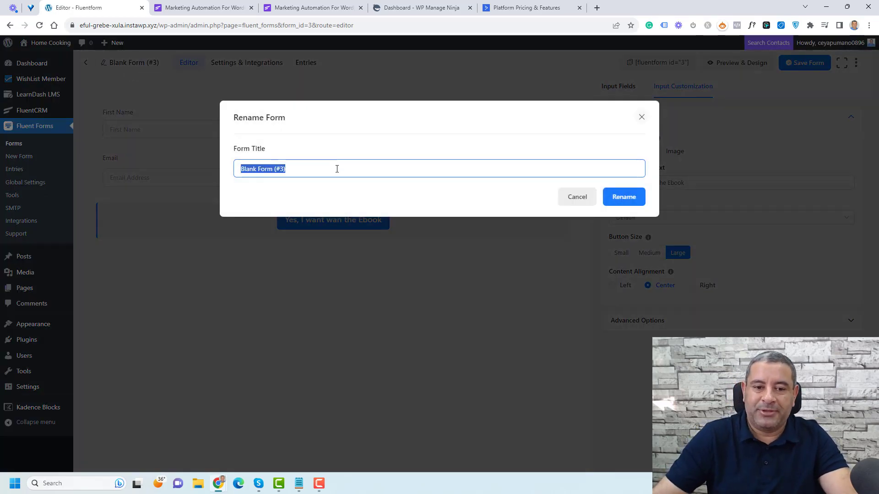
type("Sub")
key("BackSpace")
key("BackSpace")
key("BackSpace")
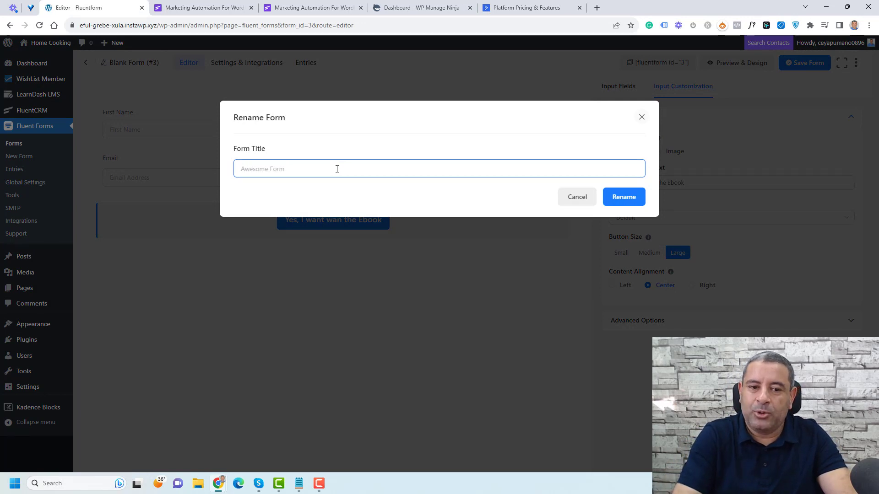
type("Ebook Form")
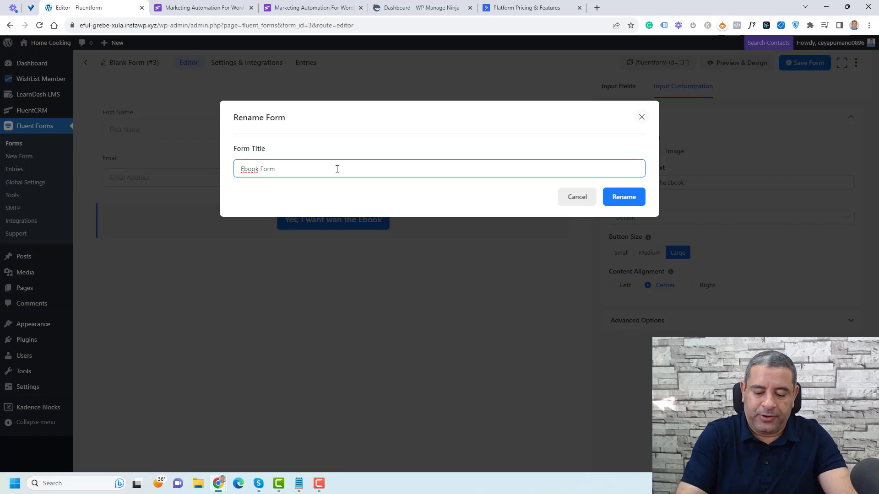
type("Free")
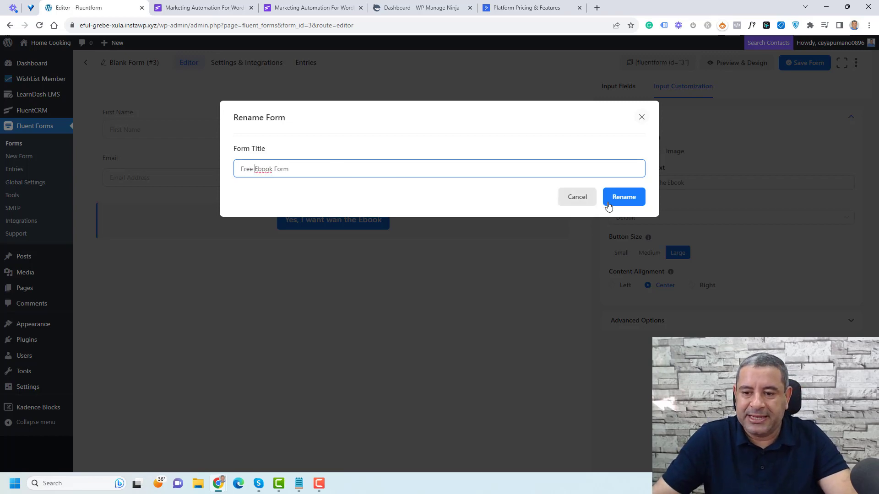
left_click(615, 200)
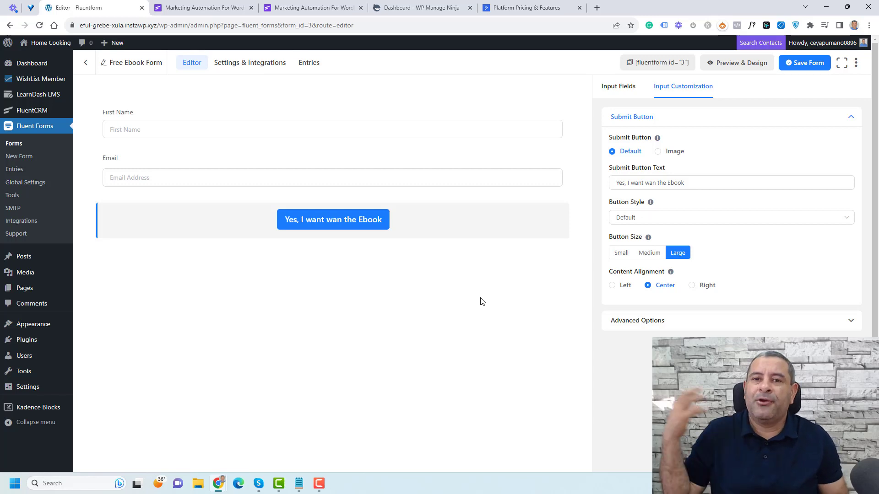
left_click(807, 63)
Step: Go to the form's Settings & Integrations, staying past the Leave site prompt, and open Configure Integrations
left_click(245, 64)
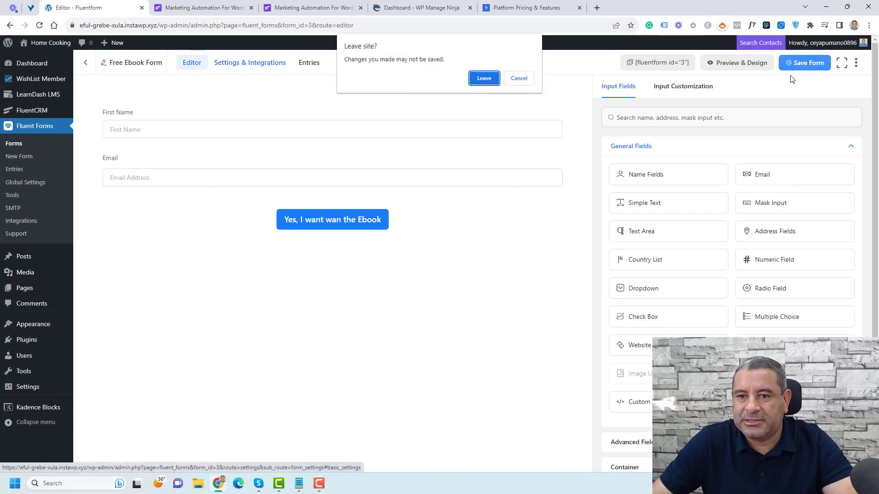
left_click(519, 79)
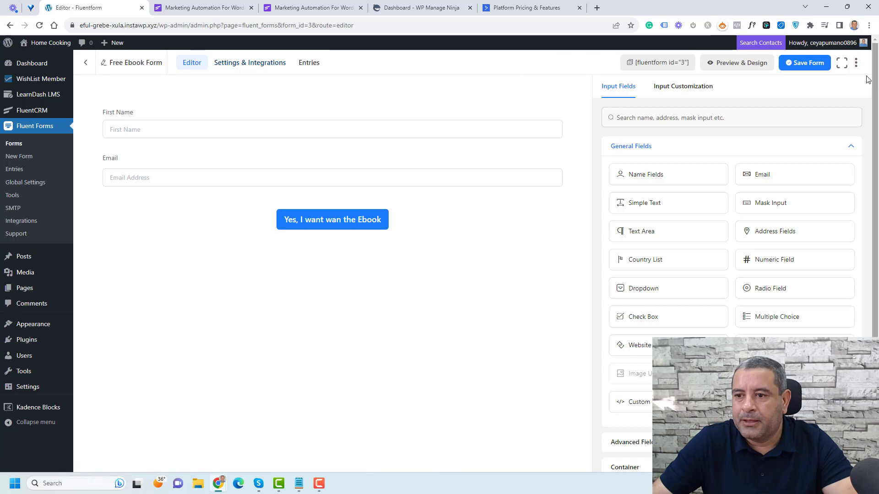
left_click(273, 65)
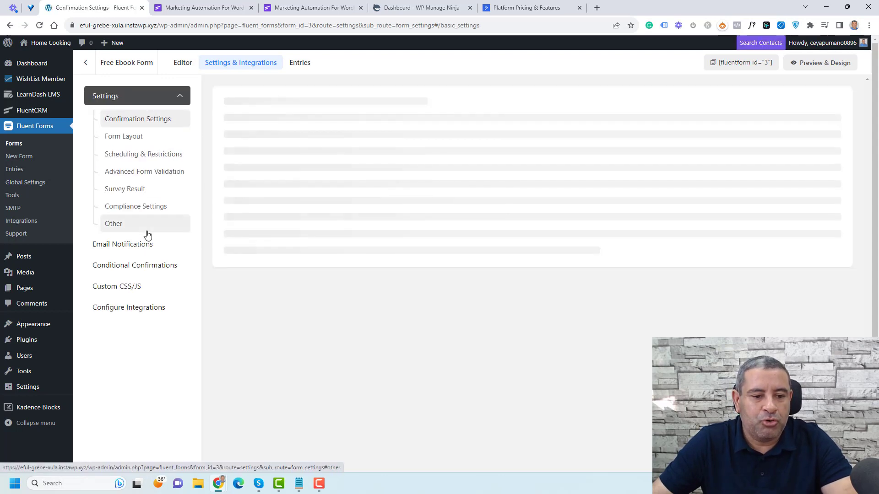
left_click(144, 309)
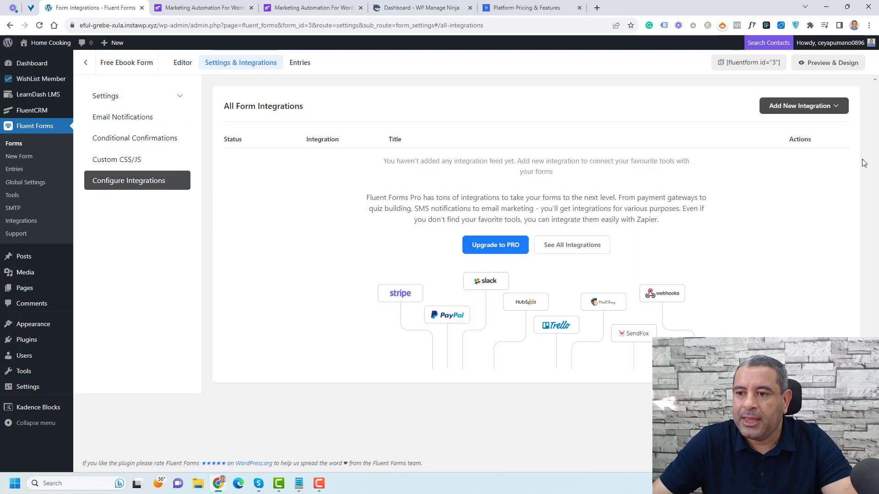
Step: Add a FluentCRM integration feed that sends subscribers to the Leads list
left_click(833, 106)
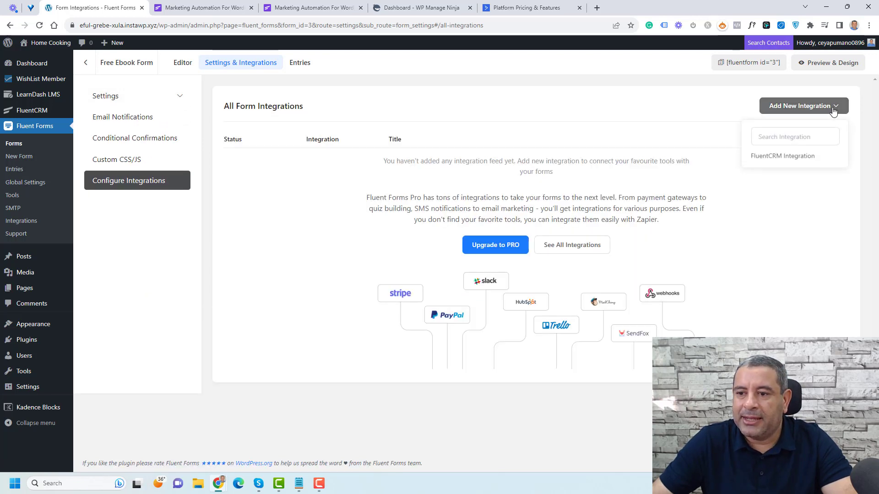
left_click(783, 157)
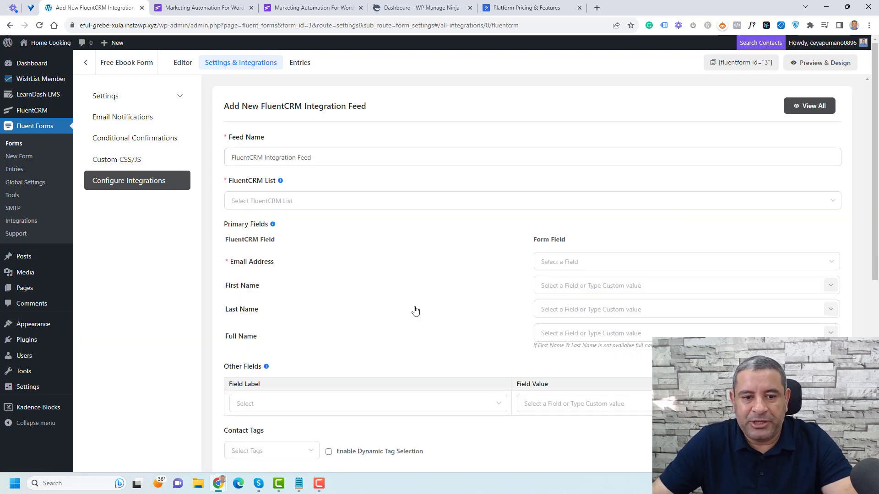
left_click(389, 208)
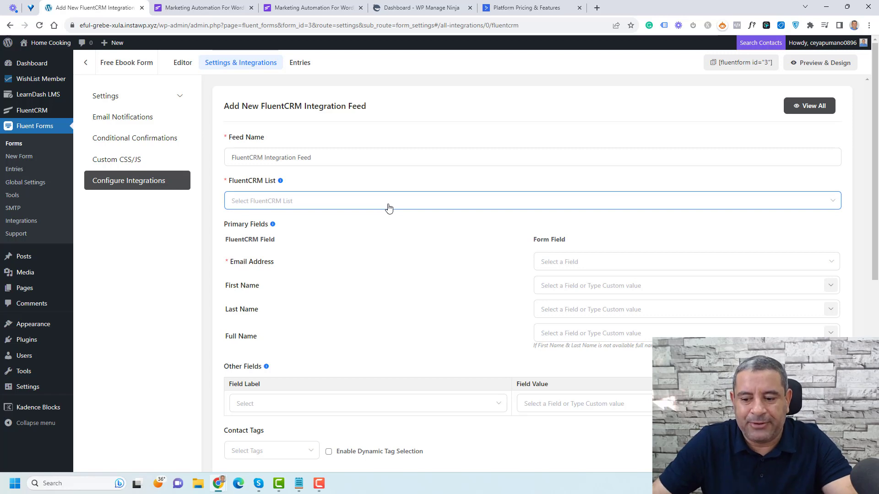
left_click(387, 207)
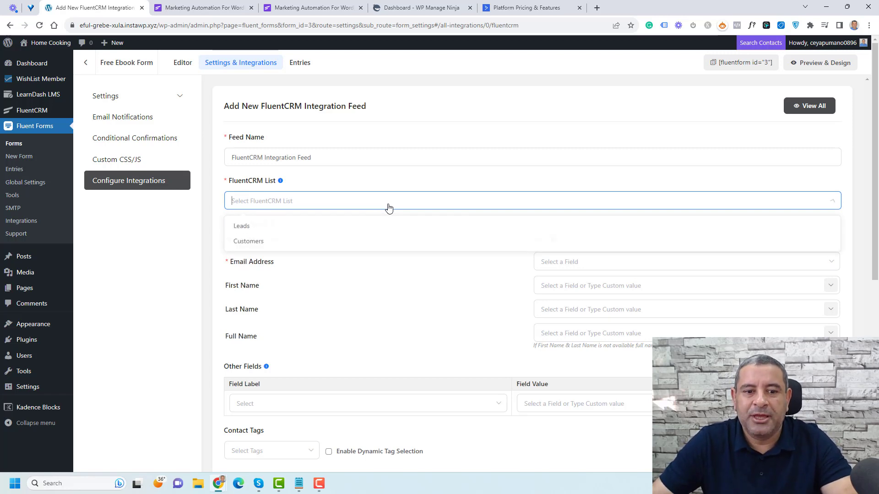
left_click(382, 228)
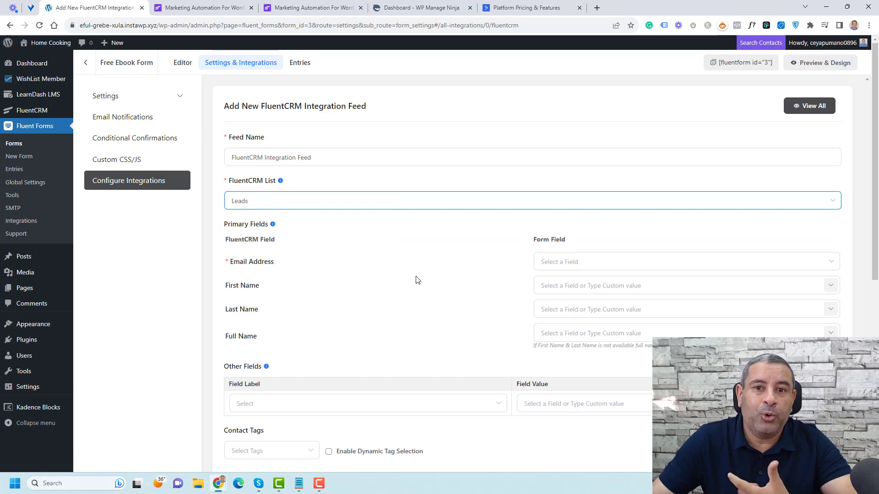
Step: Map Email Address to the form's Email field and First Name to names[First Name]
scroll(417, 280, "down", 1)
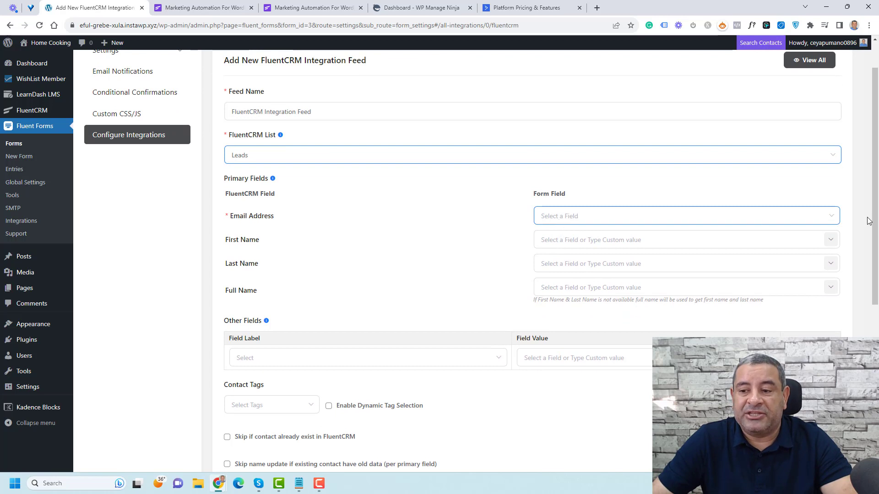
left_click(837, 220)
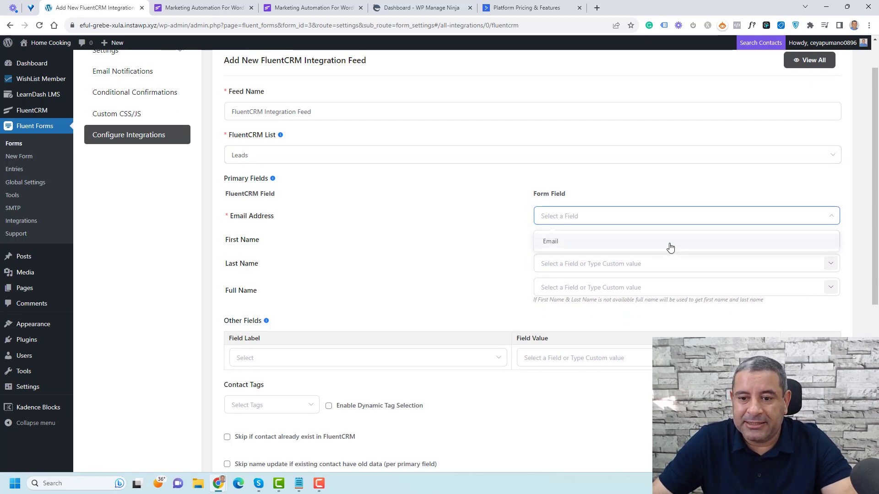
left_click(668, 244)
scroll(572, 242, "down", 1)
scroll(600, 232, "down", 1)
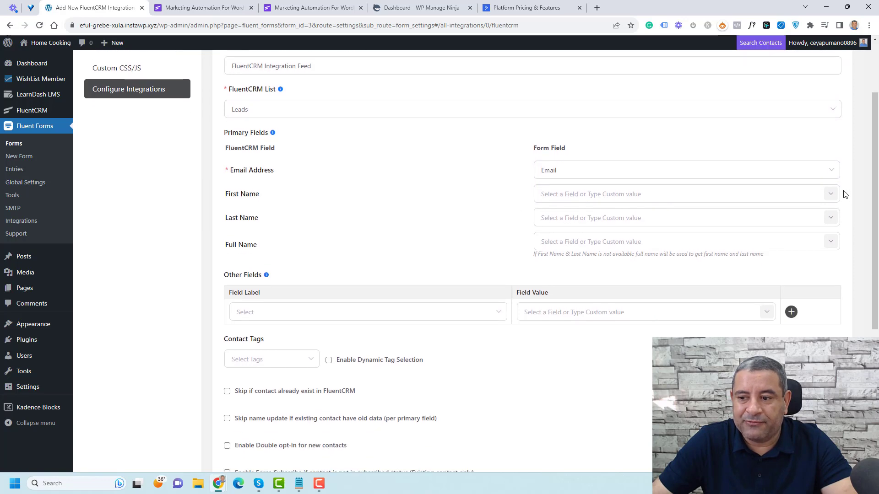
left_click(830, 194)
left_click(813, 239)
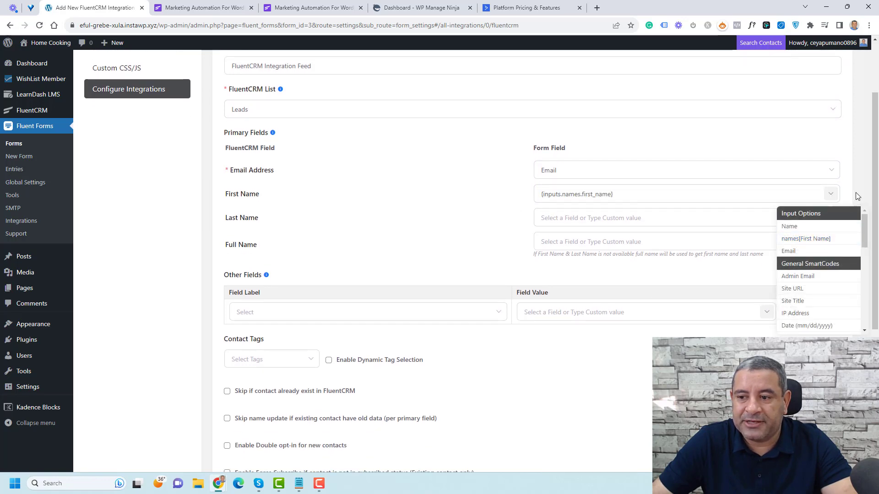
Step: Tag new contacts with Free PDF and save the feed
scroll(857, 196, "down", 3)
scroll(857, 196, "down", 1)
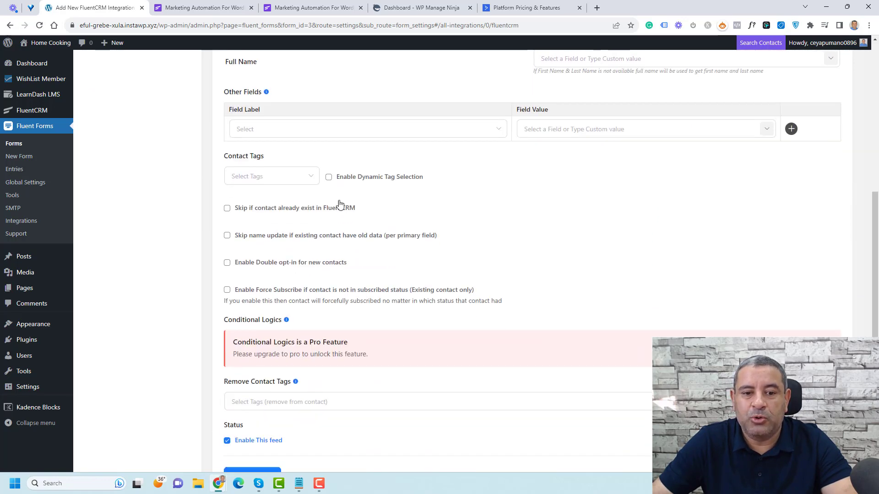
left_click(310, 180)
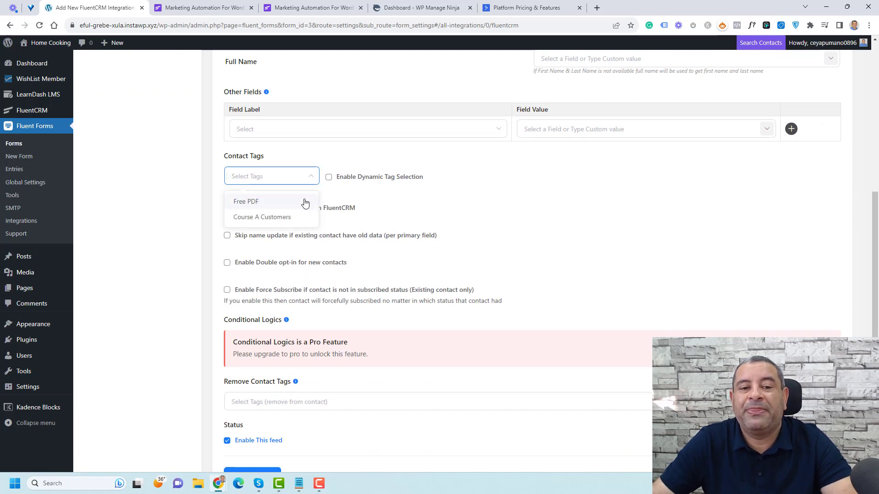
left_click(305, 203)
left_click(555, 243)
scroll(551, 262, "down", 2)
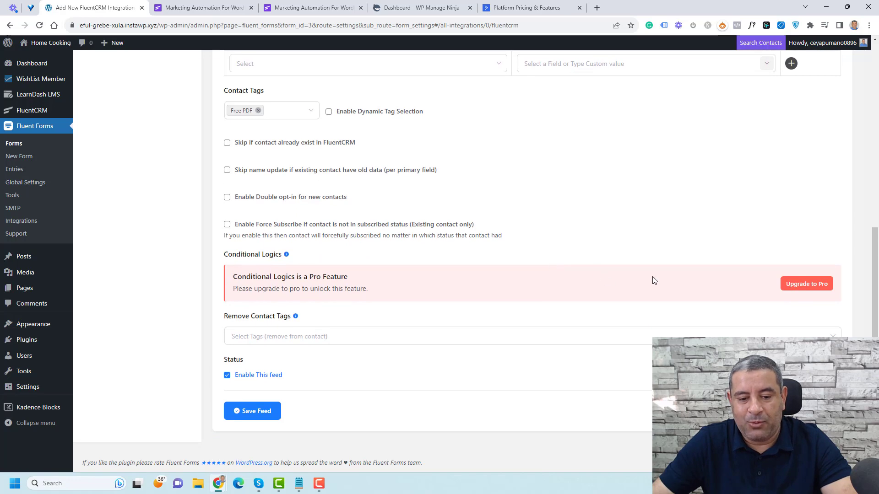
left_click(269, 416)
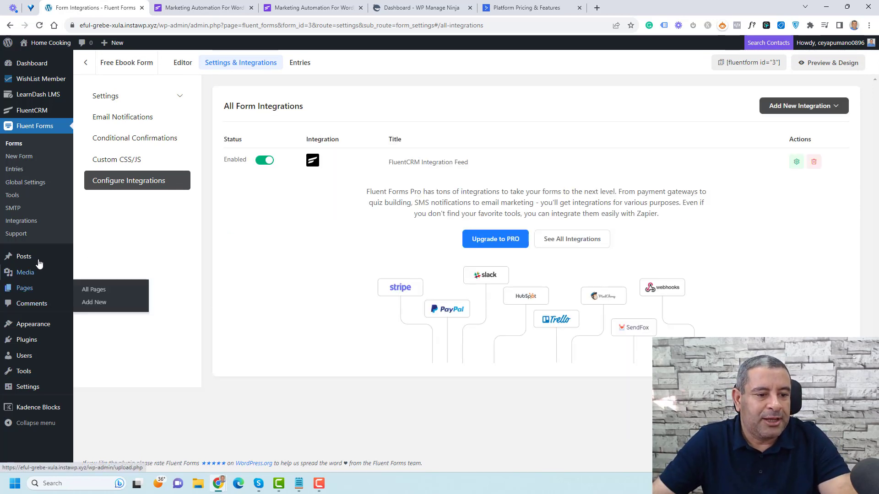
Step: Open All Posts and the One Week Healthy & Balanced Meal Plan post's editor in new tabs
mouse_move(50, 257)
middle_click(98, 262)
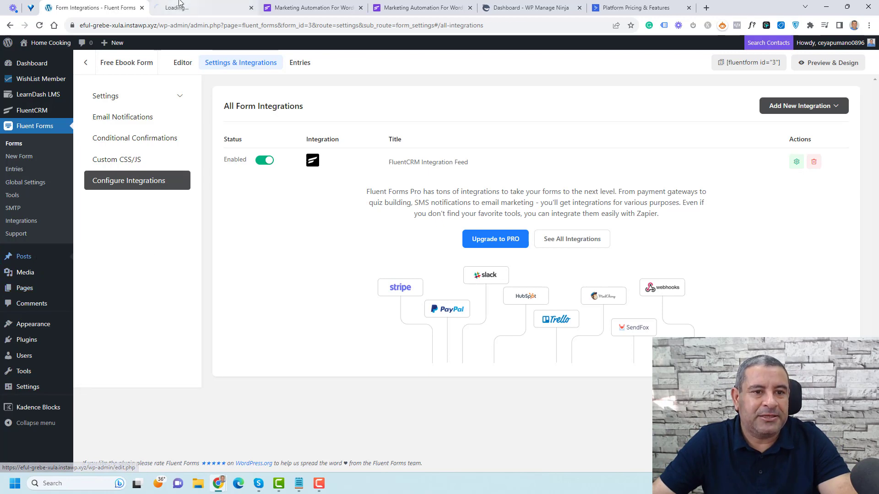
left_click(179, 7)
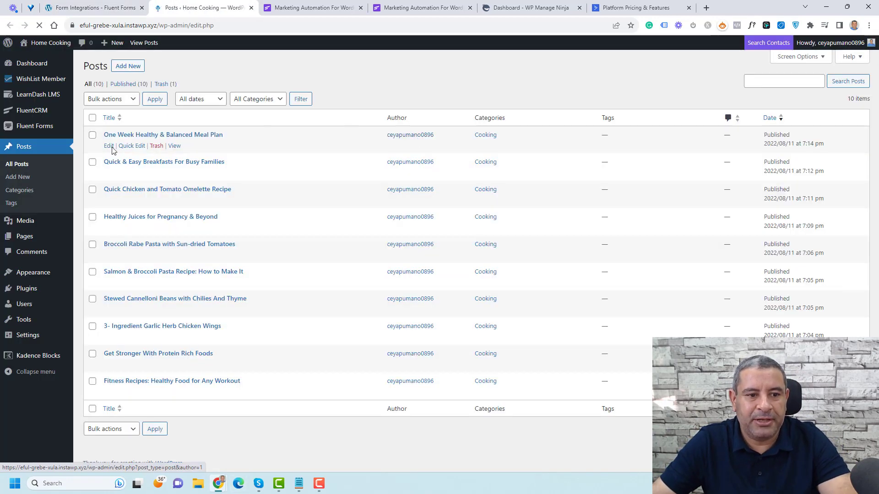
right_click(108, 146)
left_click(123, 154)
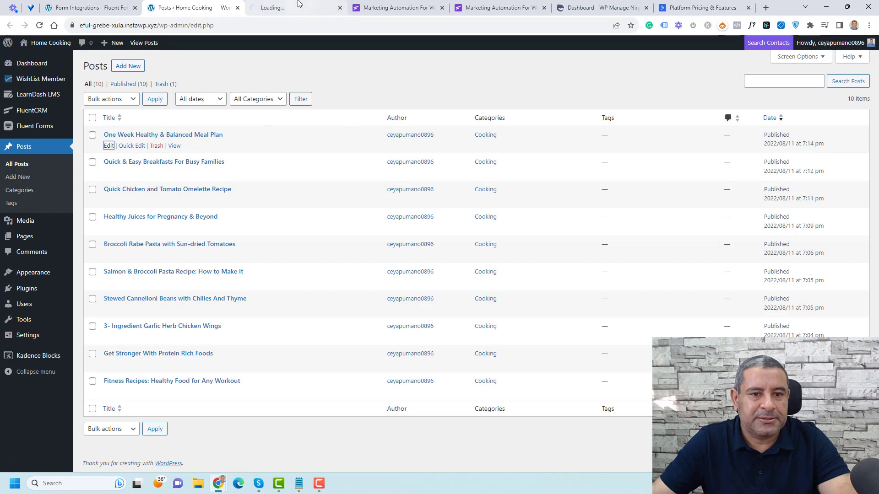
key("ctrl+Tab")
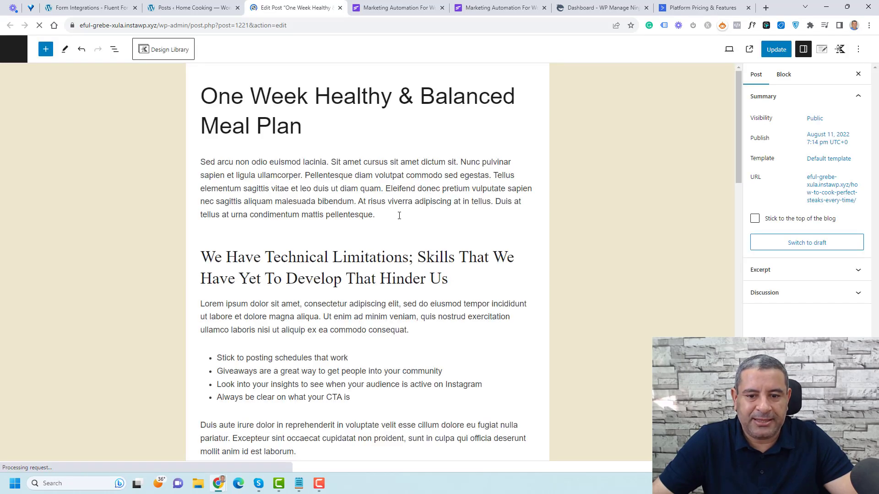
Step: Add an empty block after the post's final paragraph
left_click(387, 218)
scroll(386, 218, "down", 4)
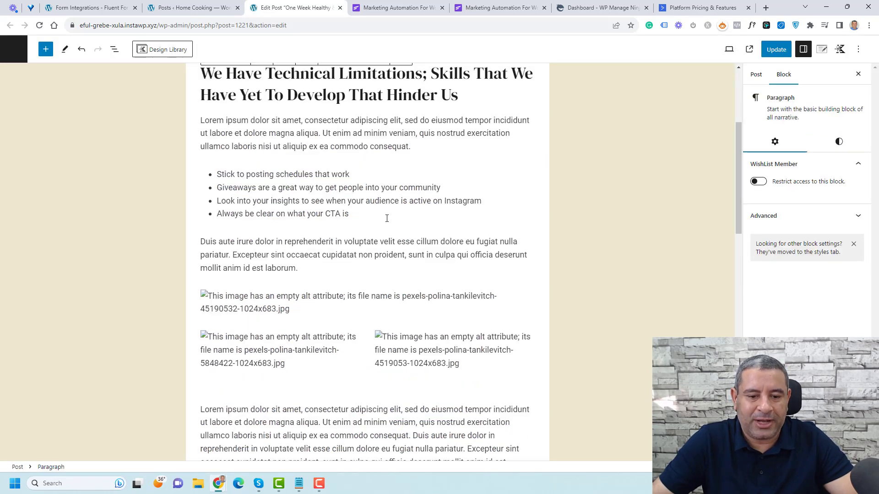
scroll(320, 256, "down", 4)
scroll(293, 296, "down", 4)
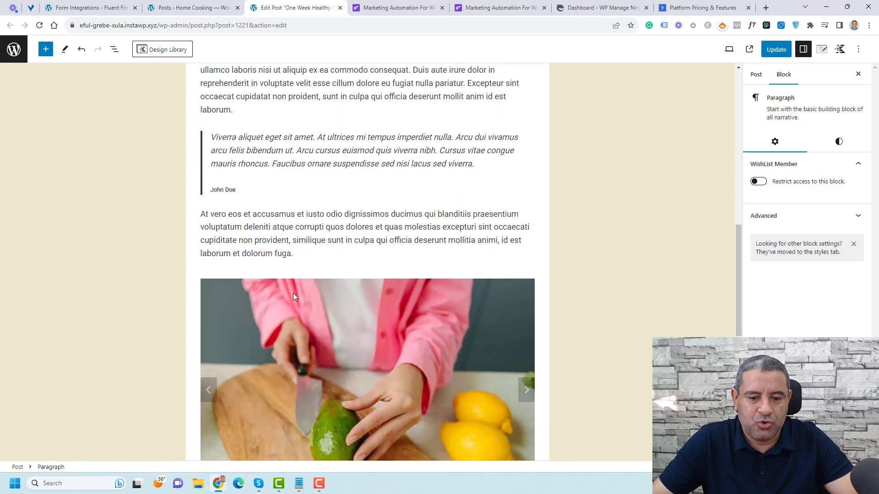
left_click(312, 223)
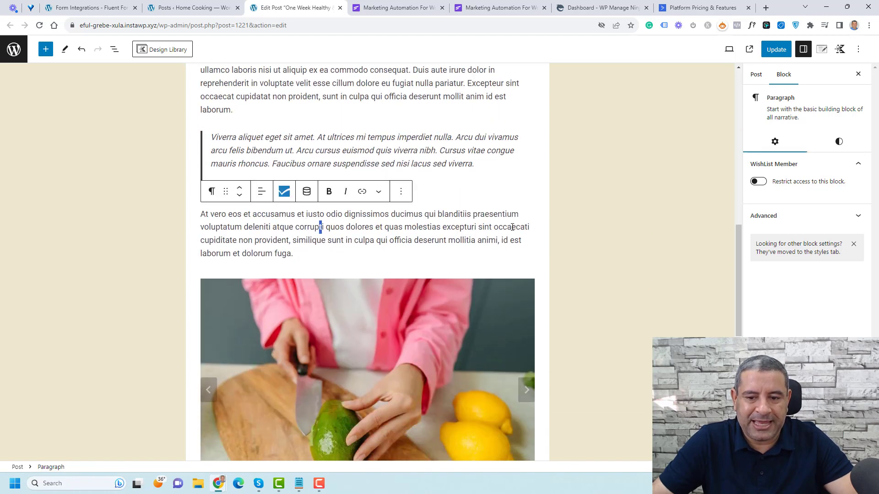
scroll(511, 227, "down", 5)
scroll(292, 369, "down", 5)
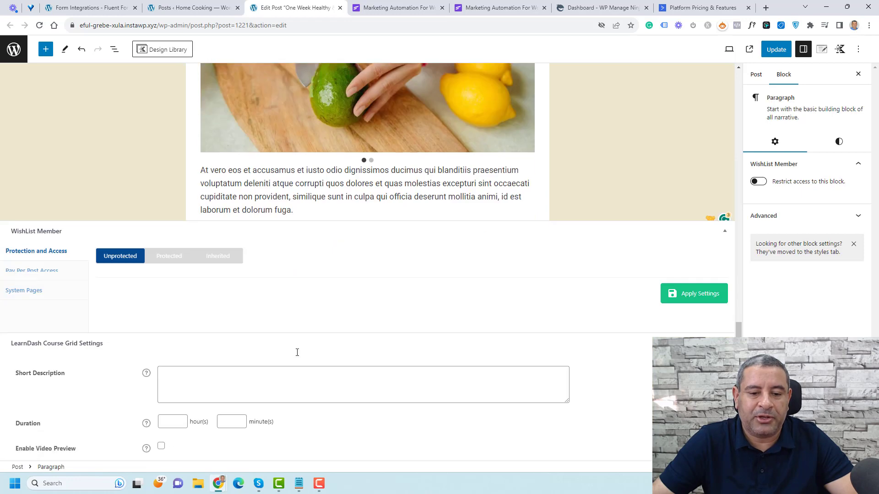
left_click(314, 189)
key("Return")
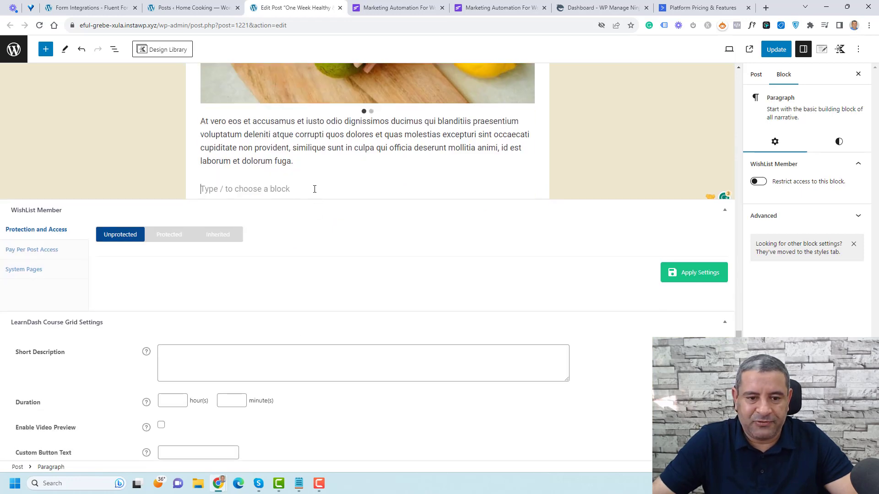
scroll(293, 174, "down", 1)
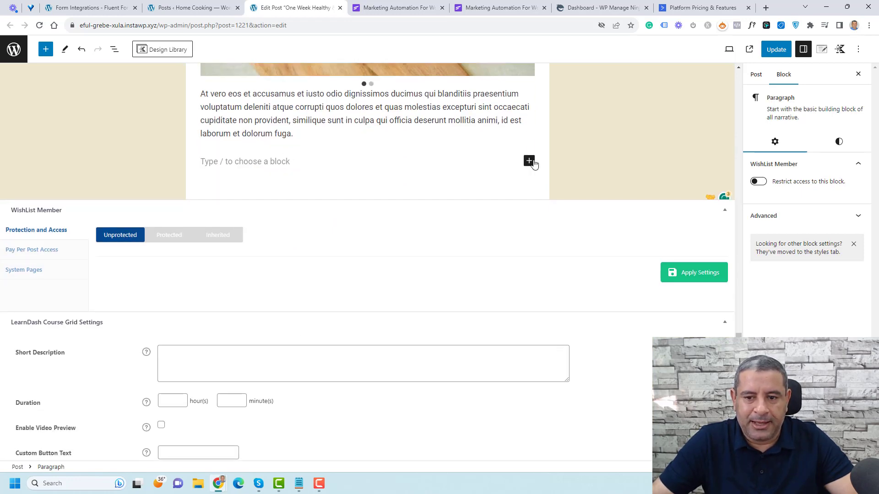
Step: Insert a one-column Row Layout containing the heading 'Sign Up For A Free Ebook'
left_click(529, 160)
type("row")
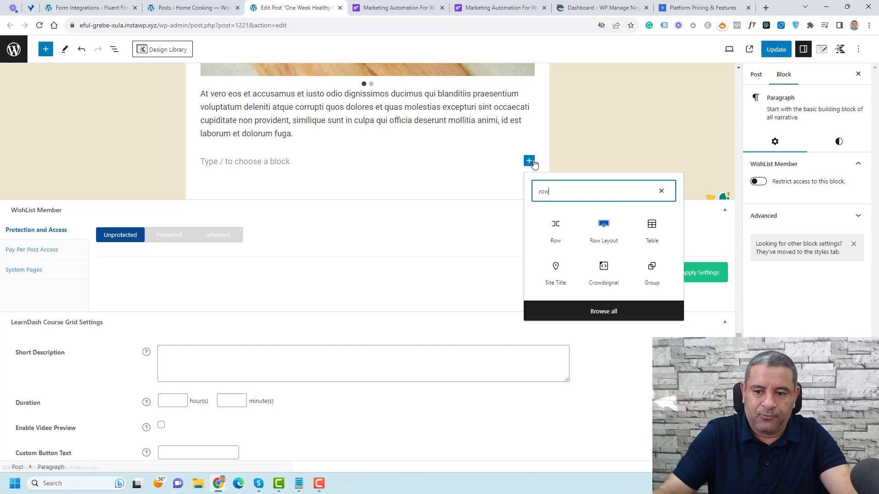
left_click(608, 238)
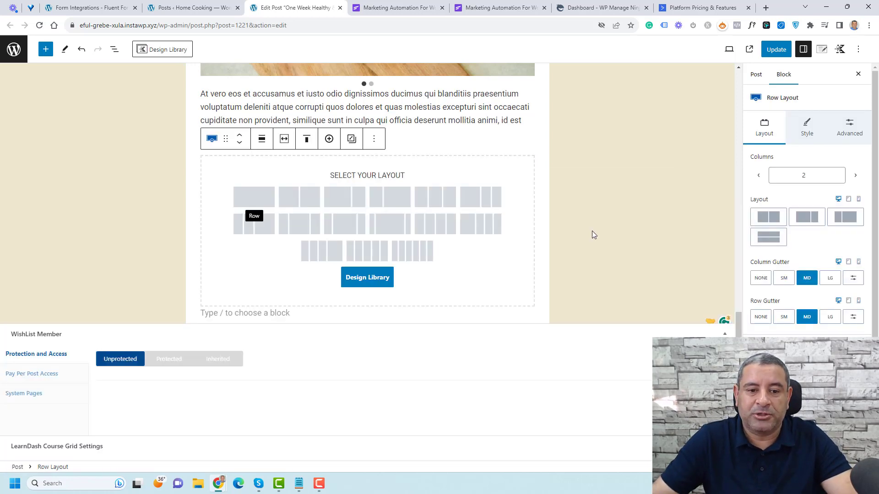
left_click(252, 200)
left_click(378, 185)
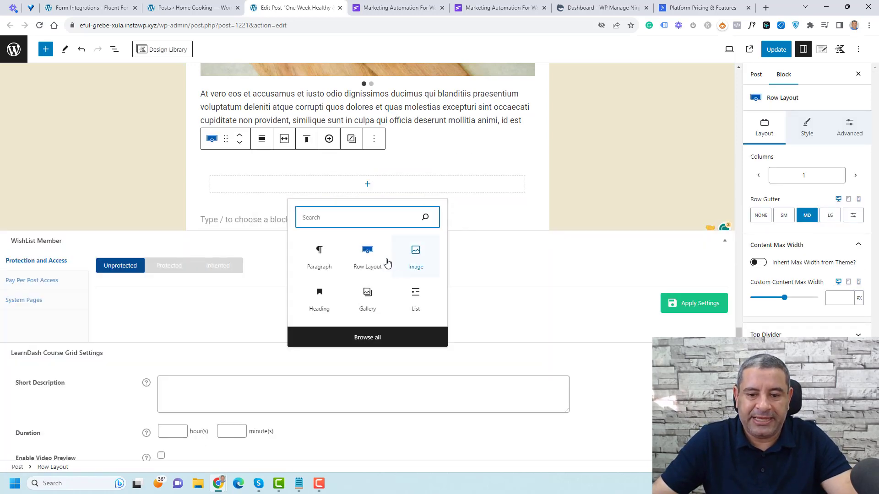
left_click(320, 295)
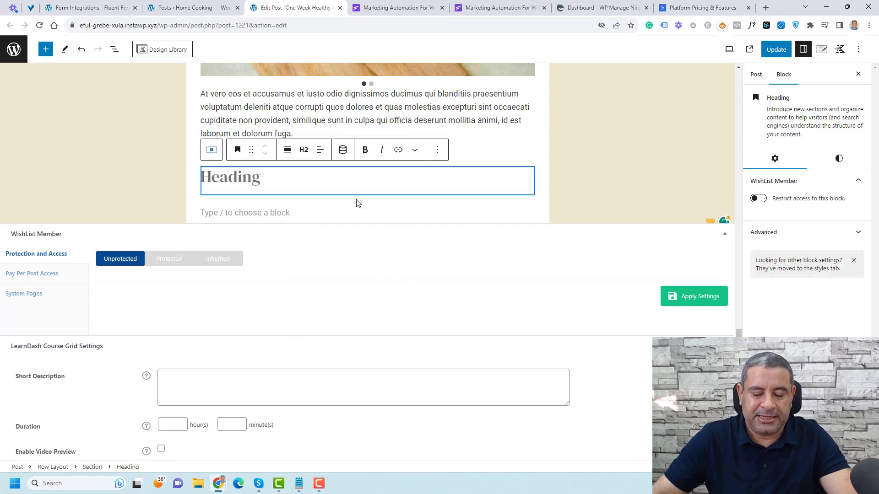
type("Sign Up For A Fee")
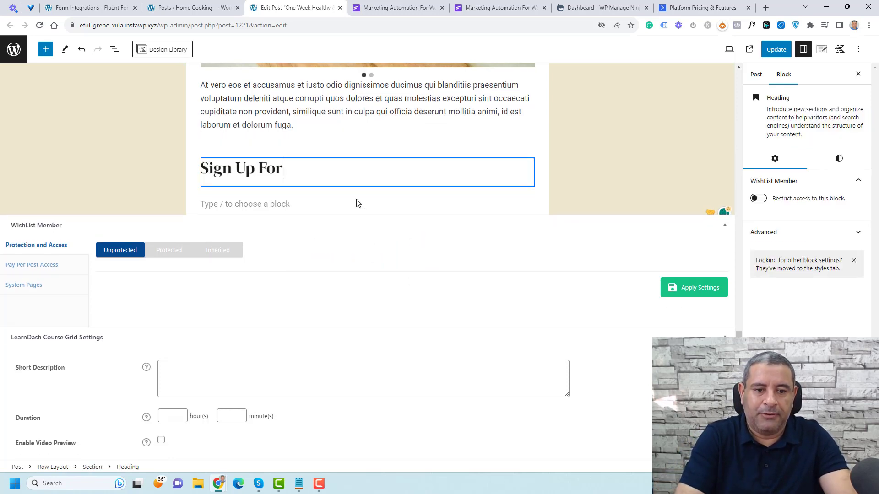
key("BackSpace")
key("BackSpace")
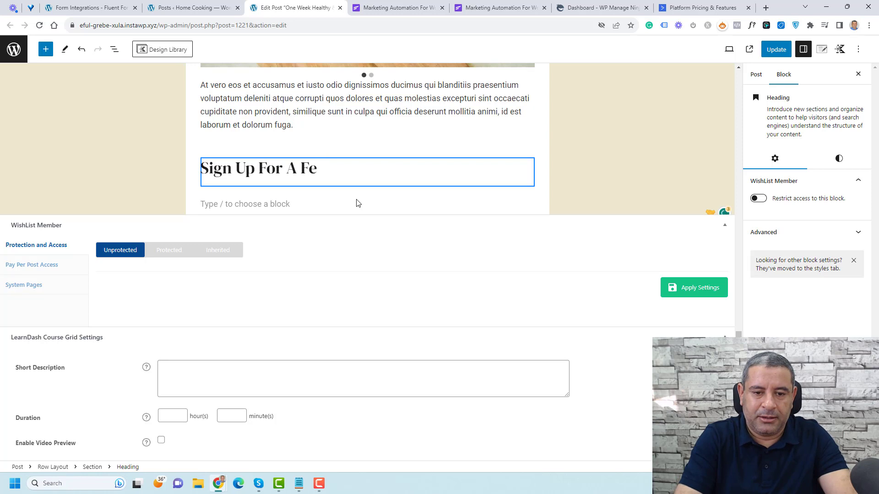
type("ree Ebook")
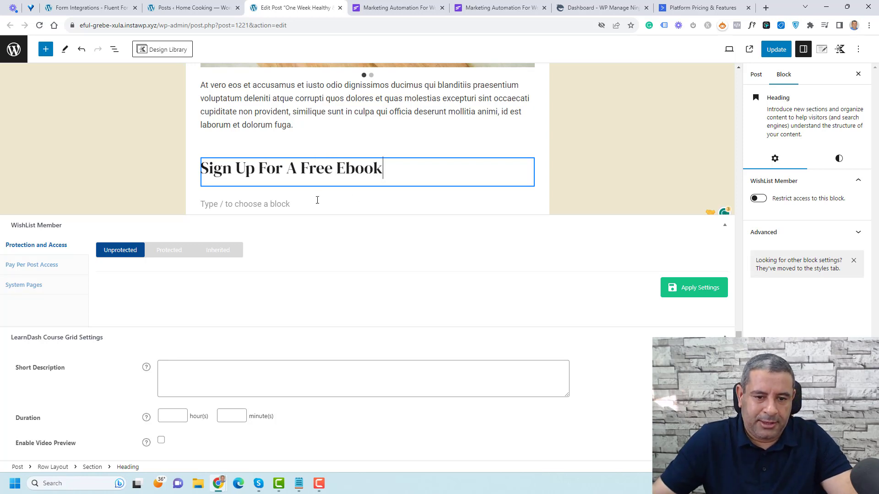
Step: Add a Fluent Forms block below the heading using /flu and select Free Ebook Form
key("Return")
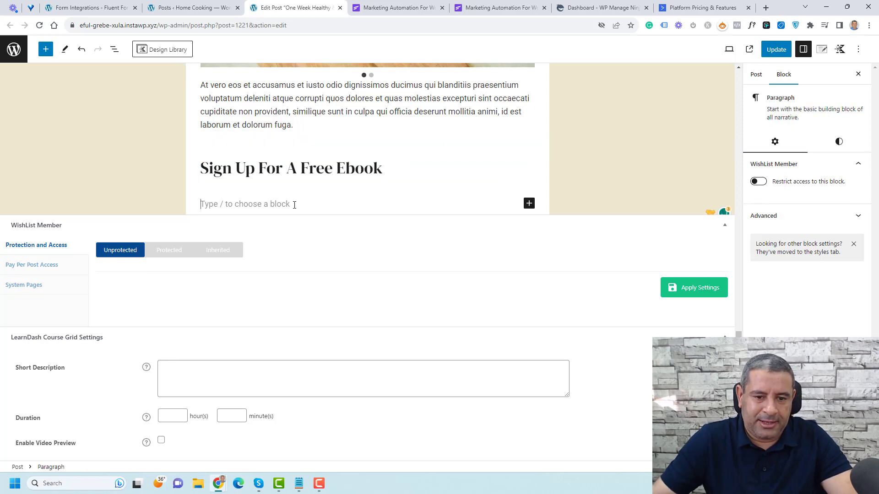
type("/flu")
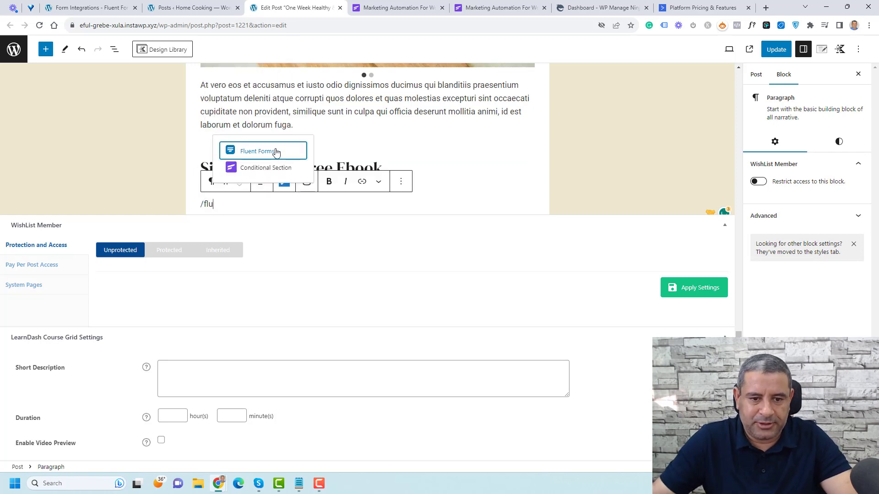
left_click(276, 152)
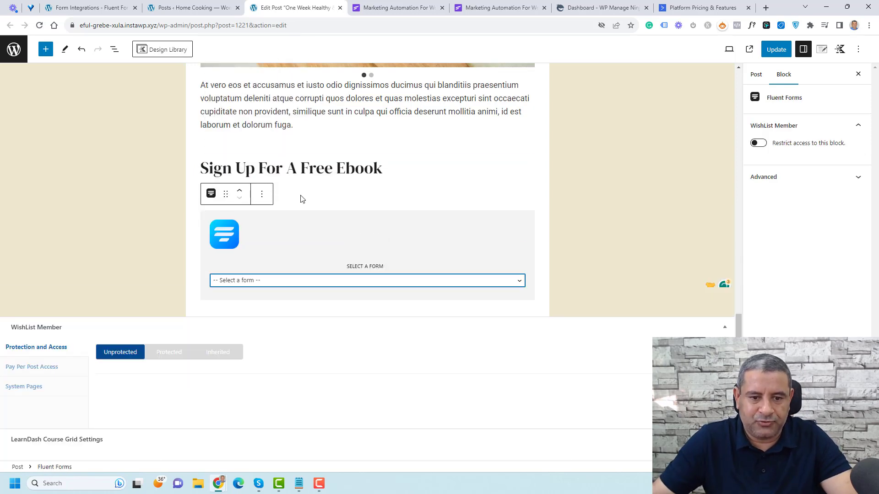
left_click(343, 283)
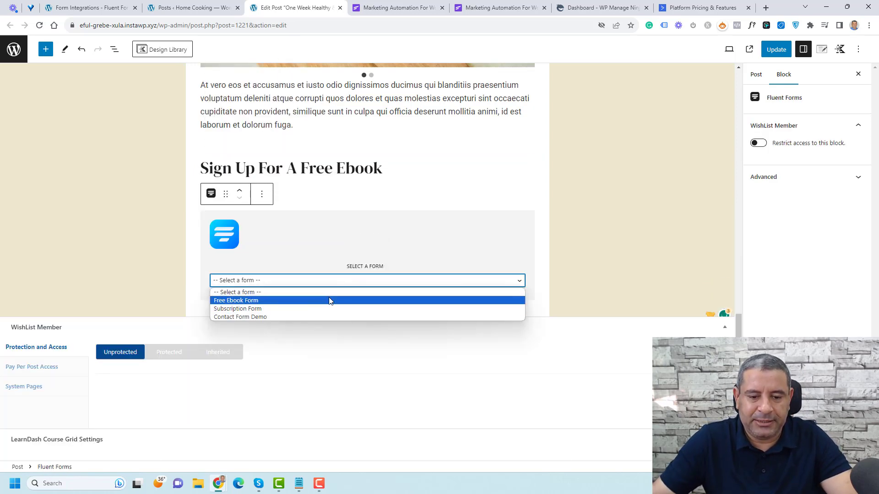
left_click(330, 300)
Step: Move the Free Ebook Form block into the row under the 'Sign Up For A Free Ebook' heading
left_click(600, 189)
left_click(310, 183)
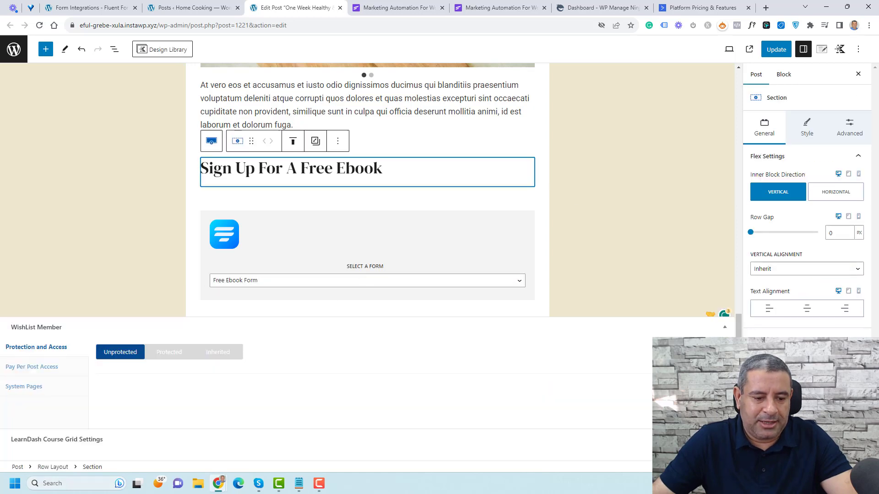
left_click(50, 467)
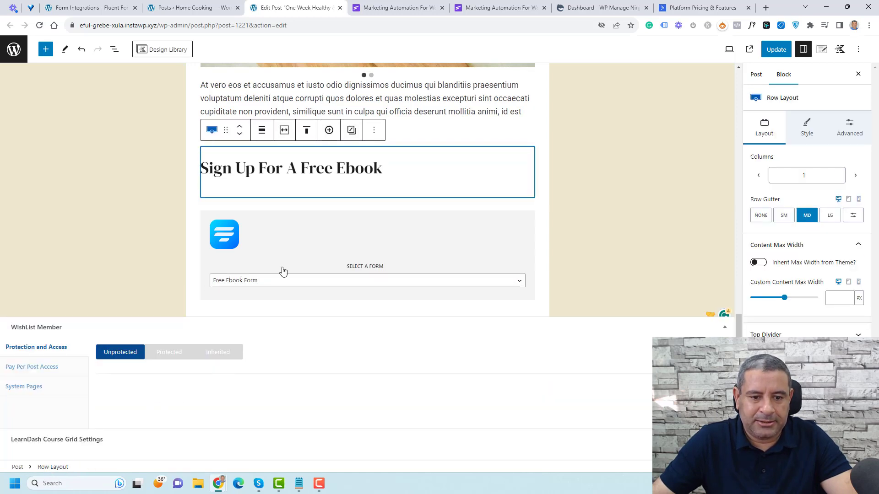
left_click(270, 246)
left_click_drag(226, 193, 276, 172)
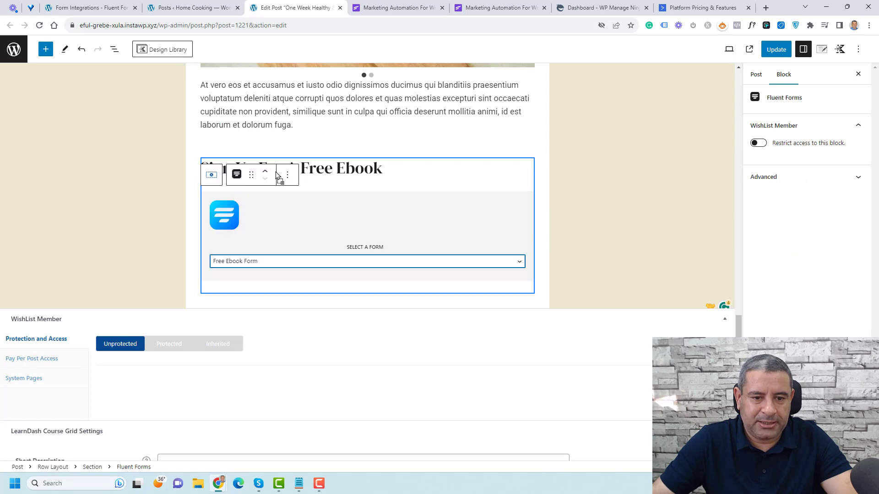
Step: Give the row layout a beige background colour and update the post
left_click(59, 467)
left_click(847, 133)
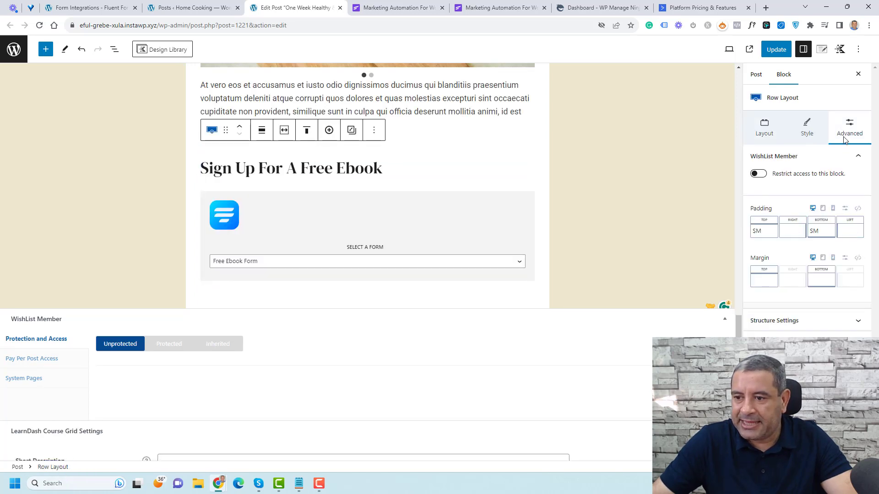
left_click(825, 133)
left_click(857, 273)
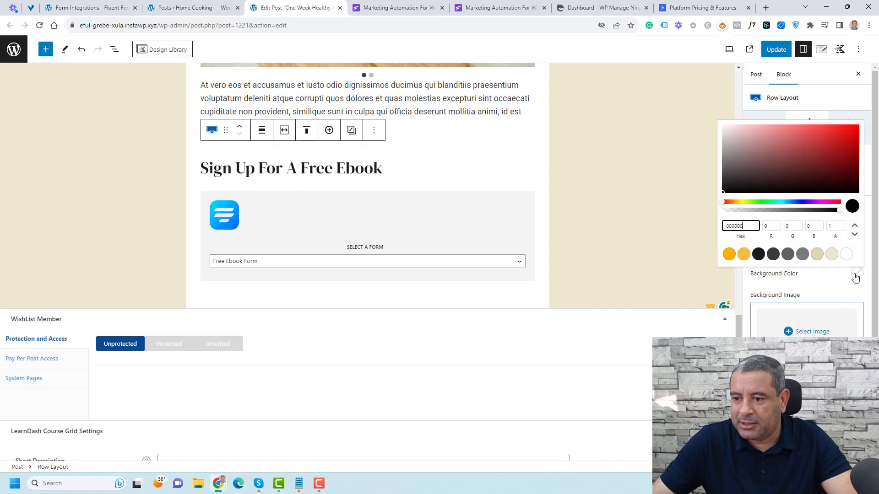
left_click(831, 254)
left_click(828, 290)
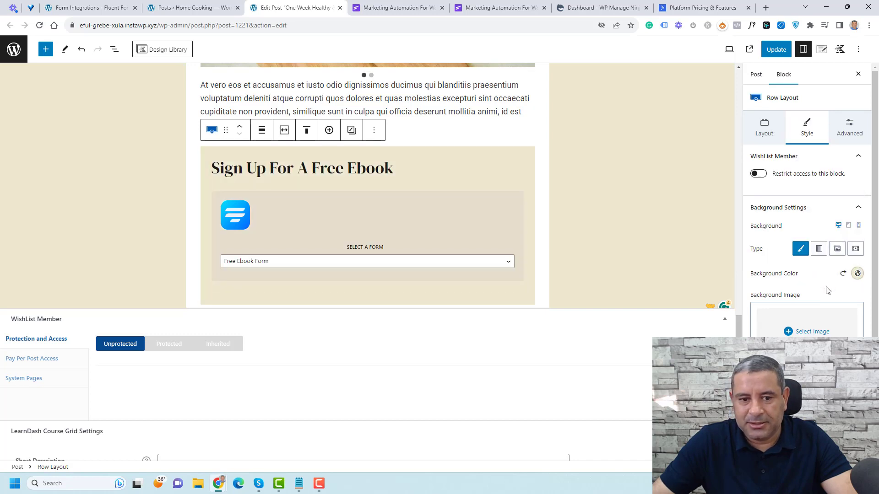
left_click(774, 51)
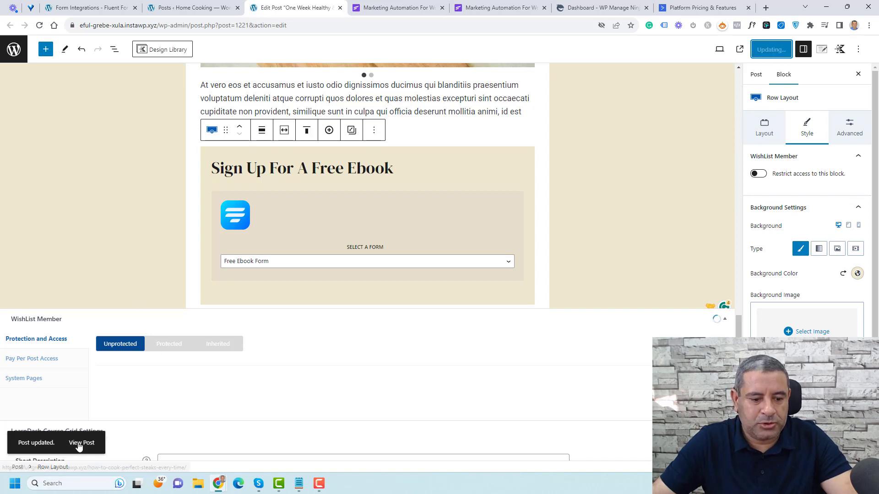
Step: Open the published post in a private window and scroll to the sign-up form
right_click(79, 443)
left_click(119, 324)
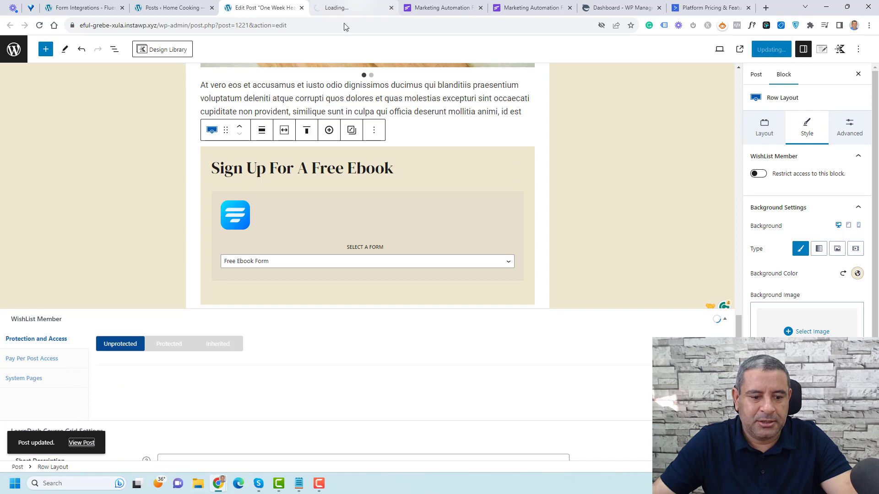
right_click(80, 443)
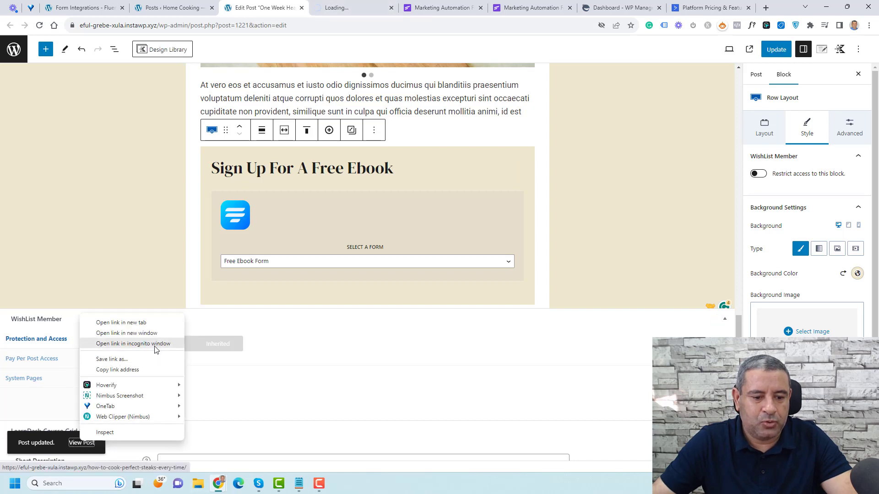
left_click(153, 344)
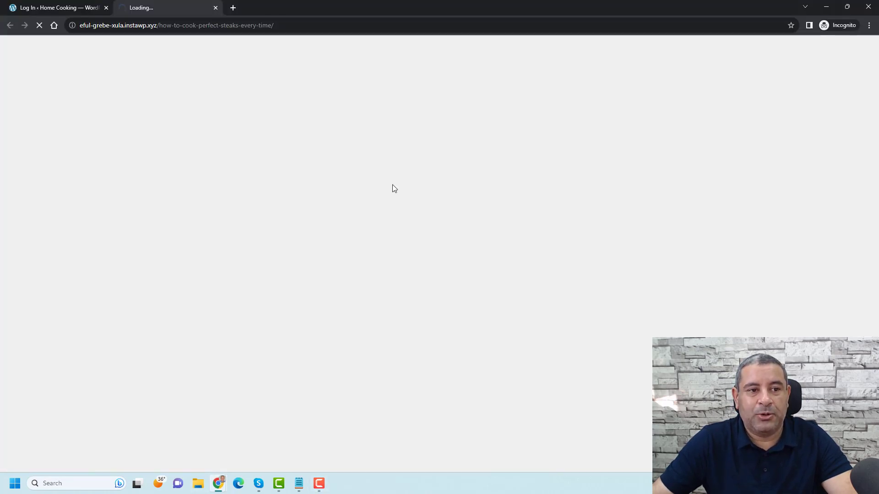
left_click(106, 8)
scroll(429, 200, "down", 10)
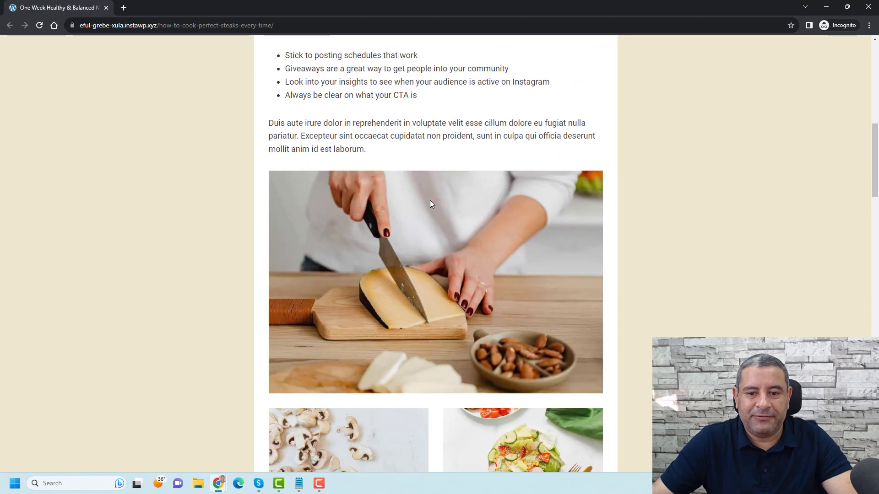
scroll(430, 199, "down", 15)
scroll(429, 199, "up", 2)
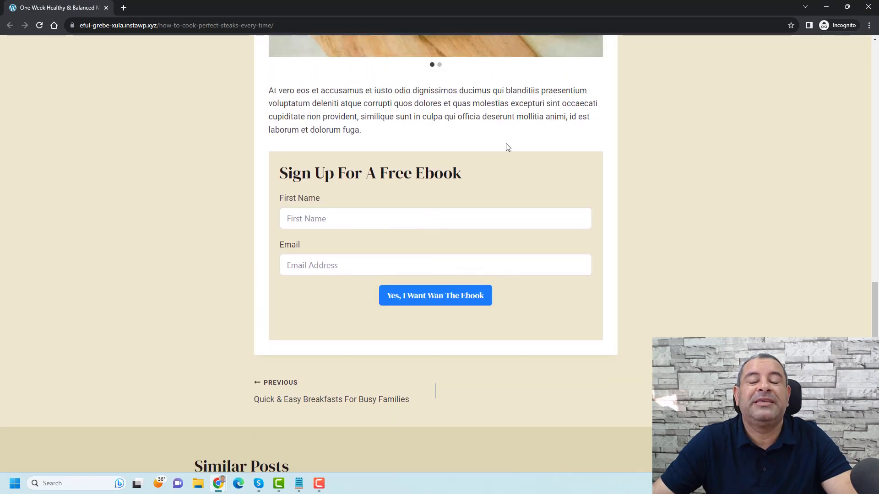
Step: Fill in a first name and a test email address, then submit the ebook form
left_click(383, 213)
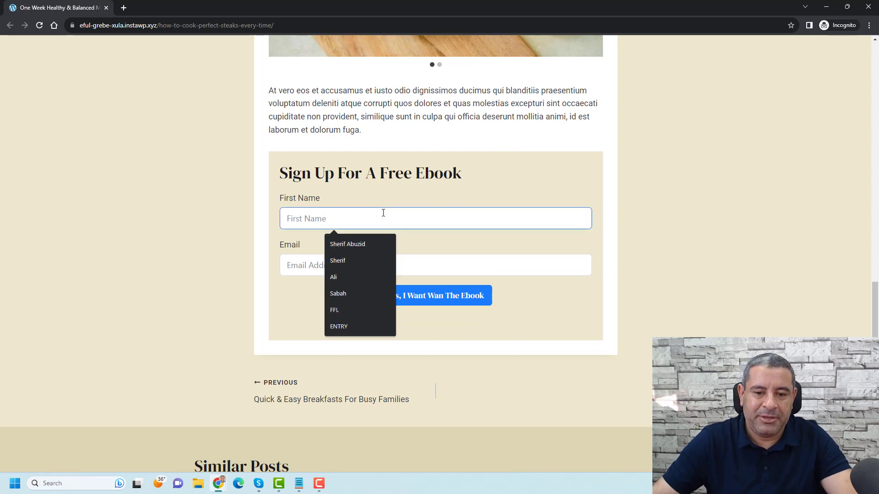
left_click(361, 259)
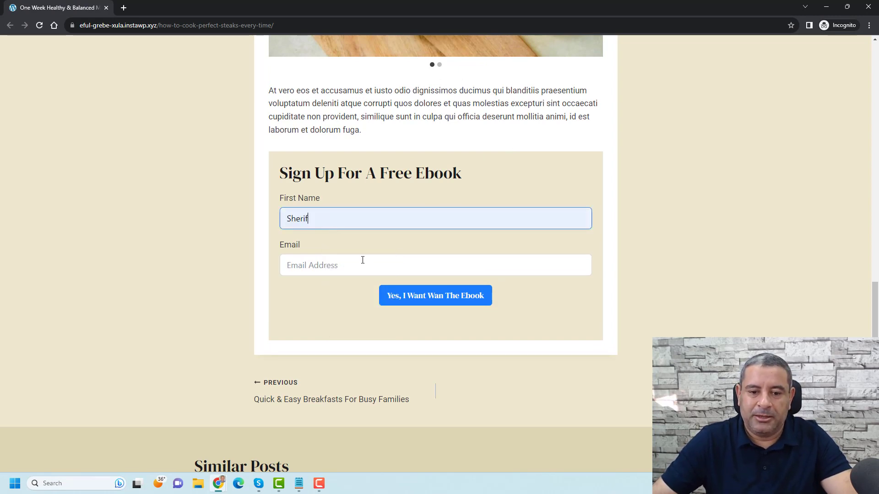
left_click(362, 260)
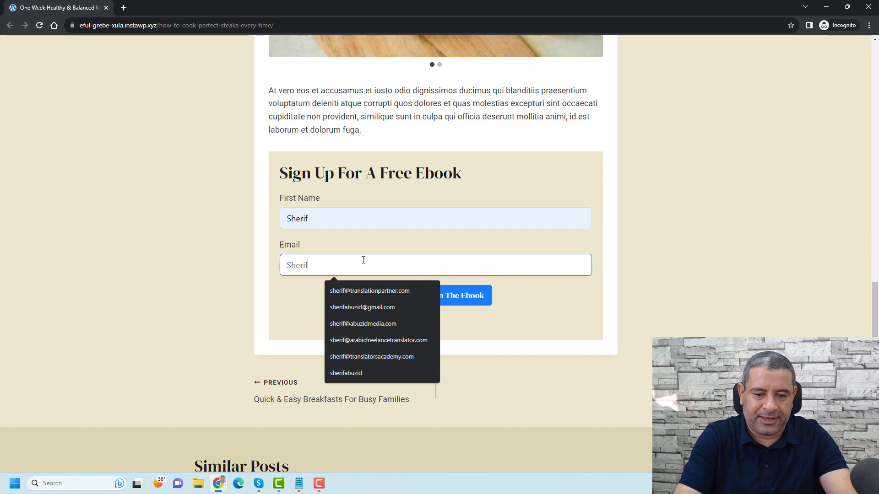
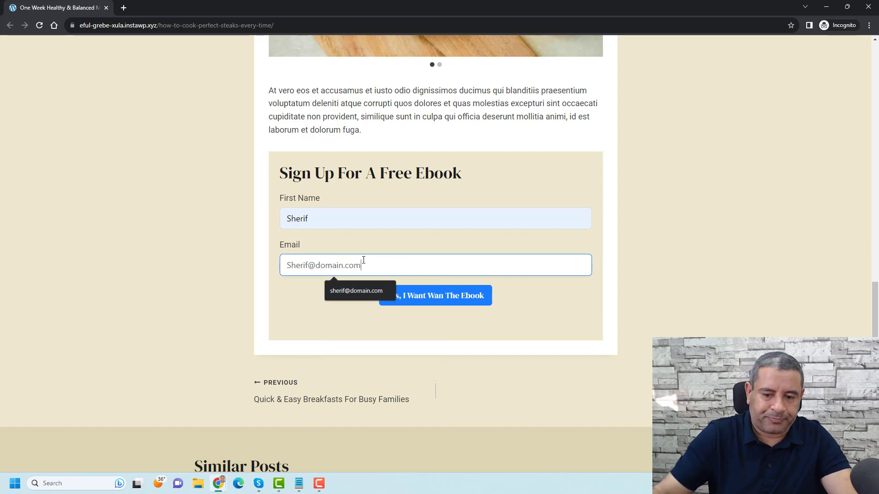
left_click(441, 295)
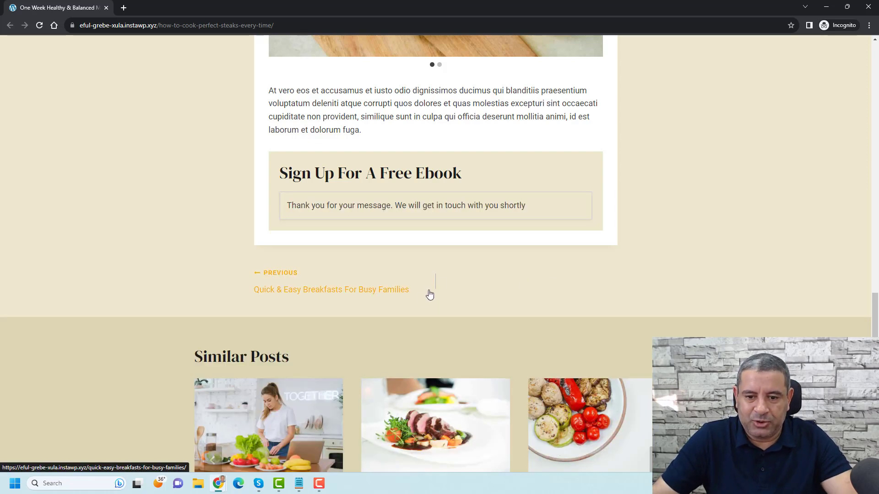
scroll(485, 269, "up", 1)
scroll(486, 269, "up", 1)
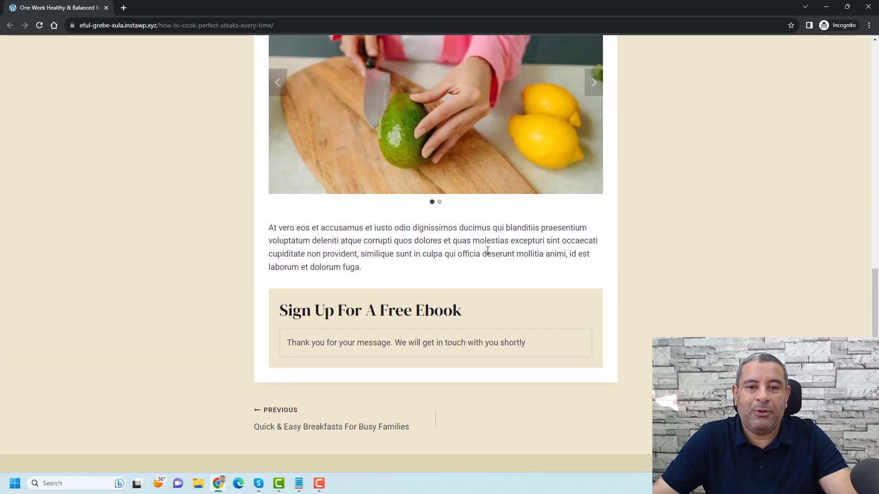
key("alt+Tab")
Step: Open the new subscriber's FluentCRM contact profile, which shows the Leads list and Free PDF tag
left_click(165, 8)
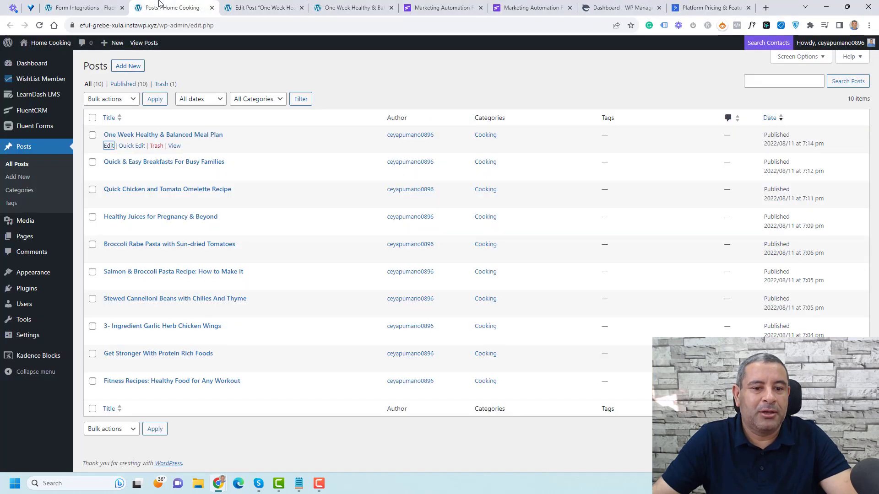
mouse_move(42, 113)
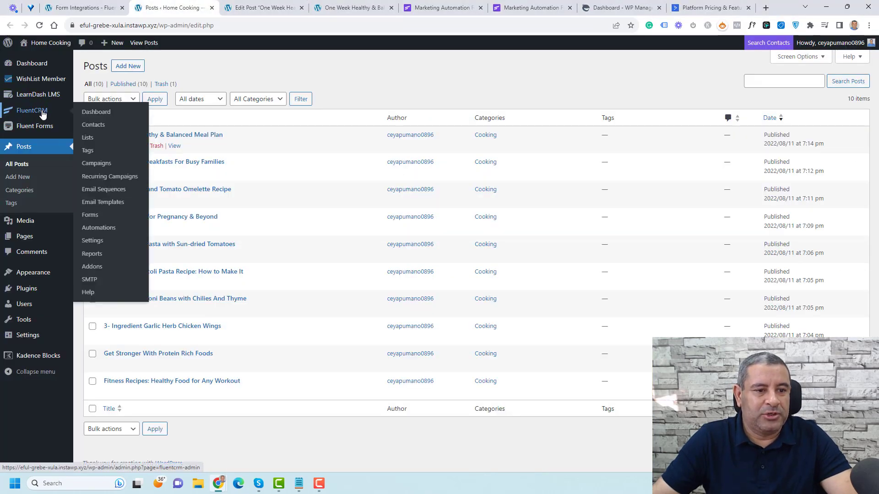
left_click(88, 124)
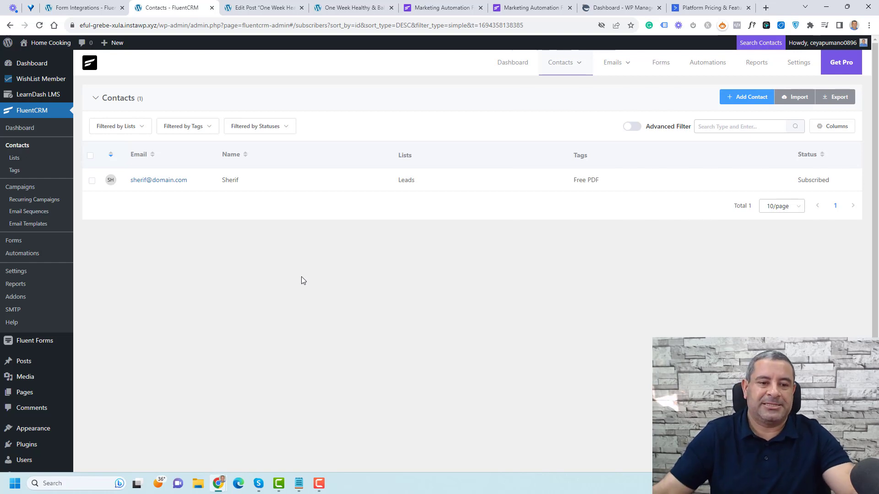
left_click(175, 181)
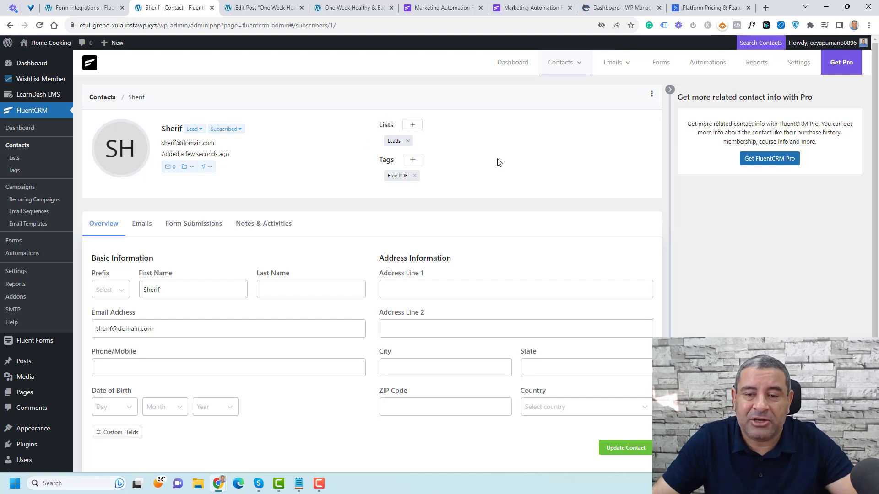
Step: Show the contact's Emails tab, which lists 0 campaign or automation emails
scroll(499, 162, "down", 2)
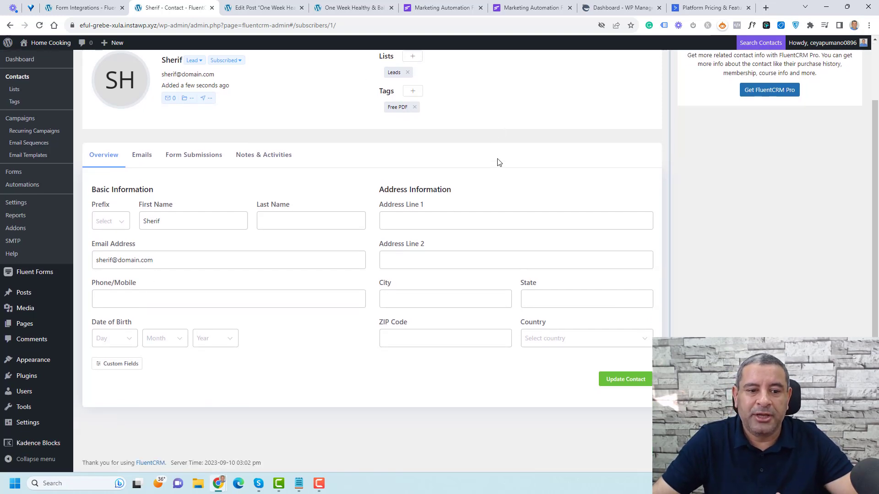
left_click(147, 160)
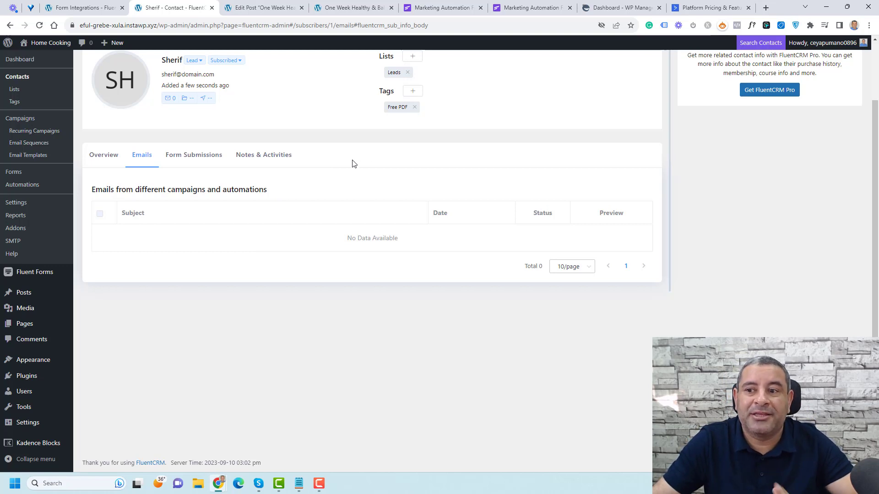
scroll(353, 166, "up", 2)
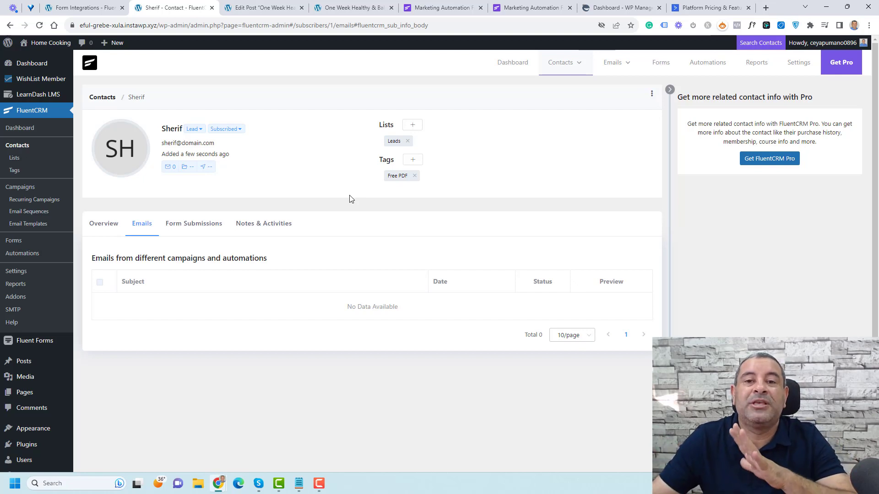
Step: Create a new email campaign titled 'August First Week' and reach its Compose step
left_click(20, 189)
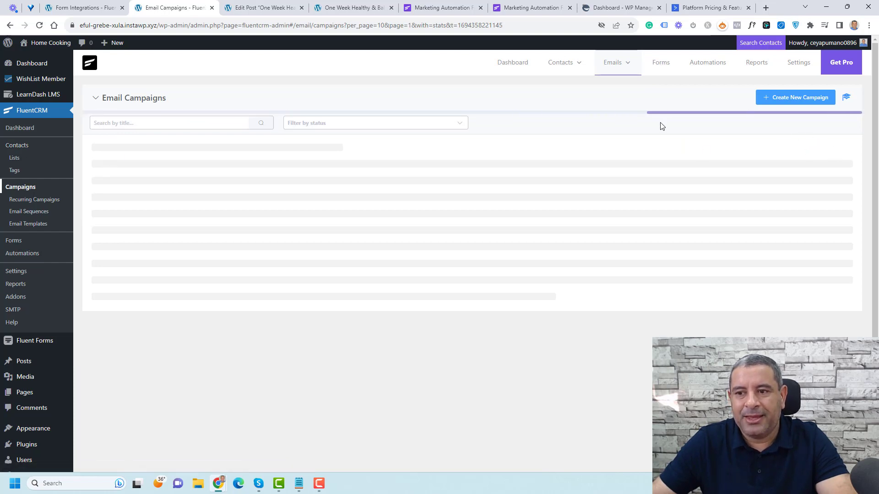
left_click(792, 106)
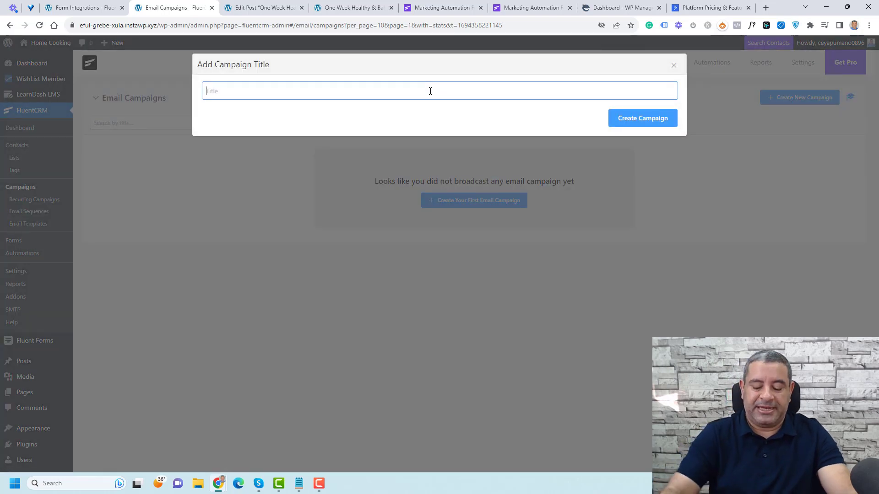
type("August")
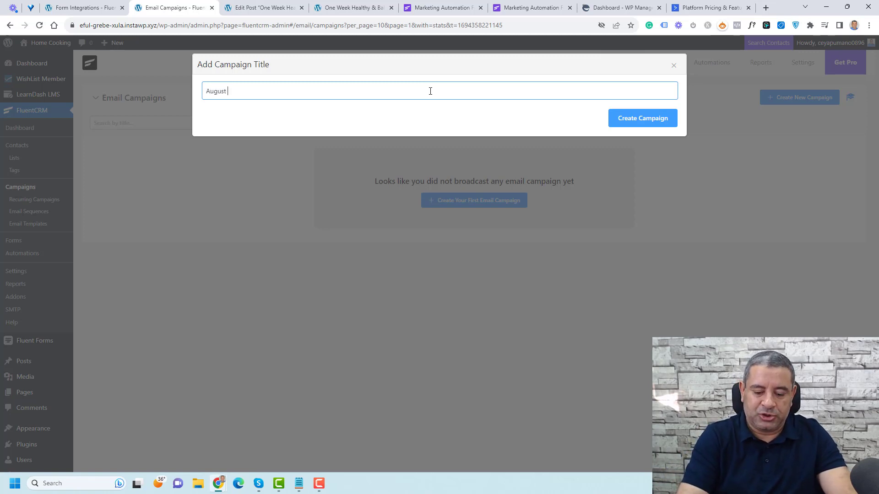
type(" First Week")
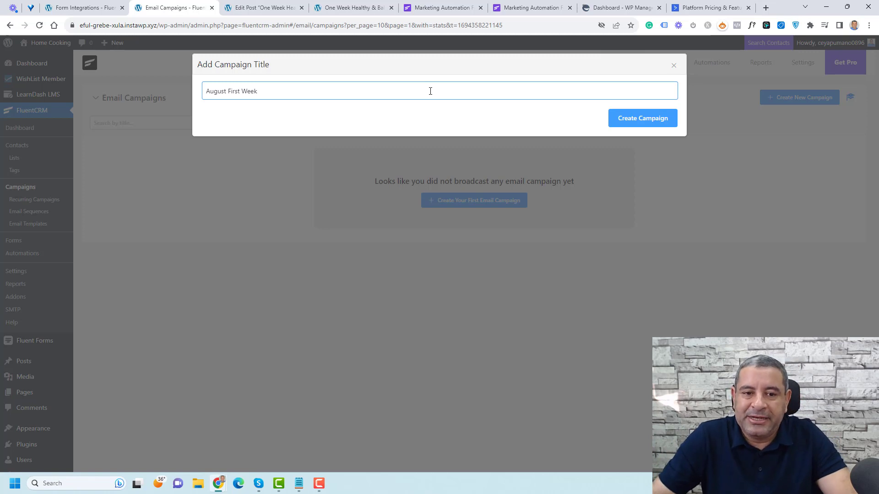
left_click(623, 122)
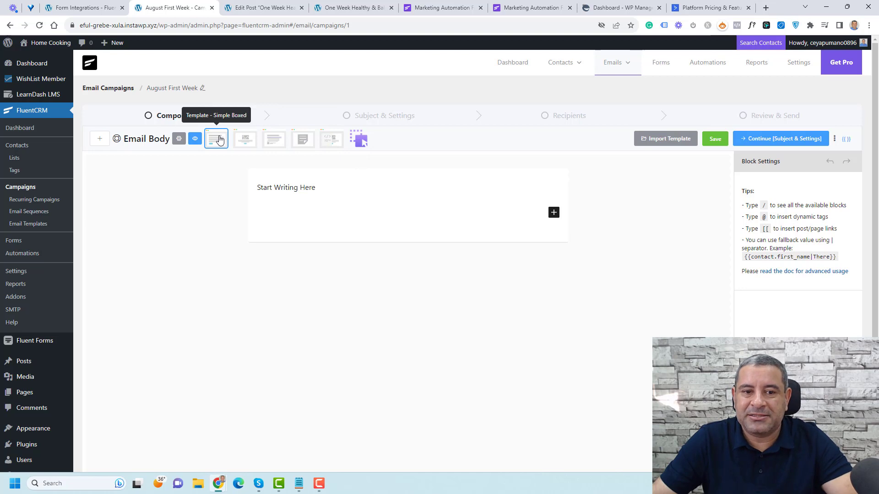
left_click(251, 142)
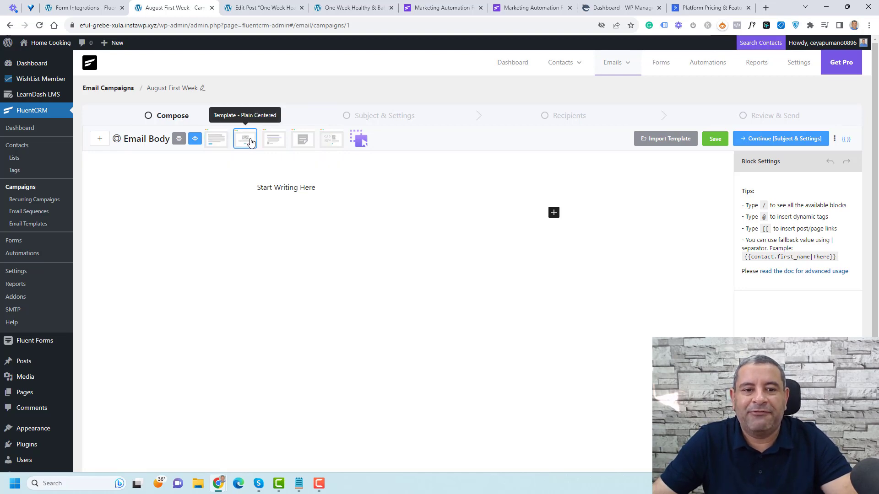
left_click(281, 140)
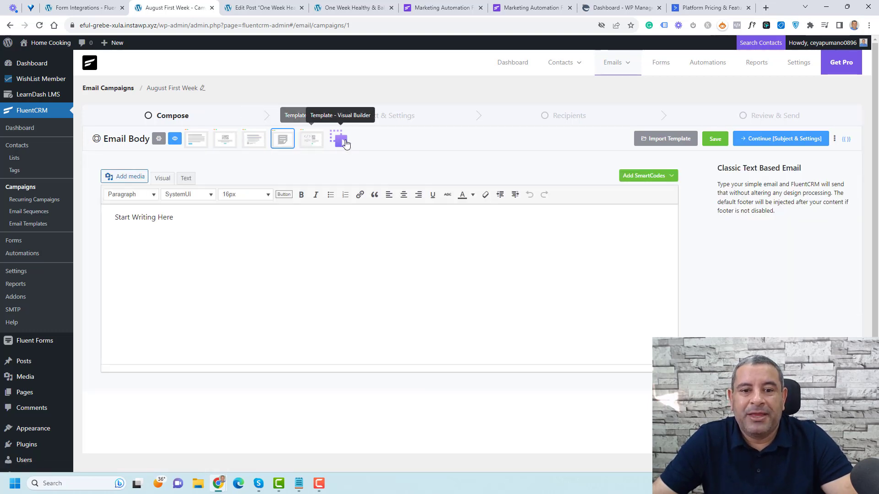
left_click(311, 140)
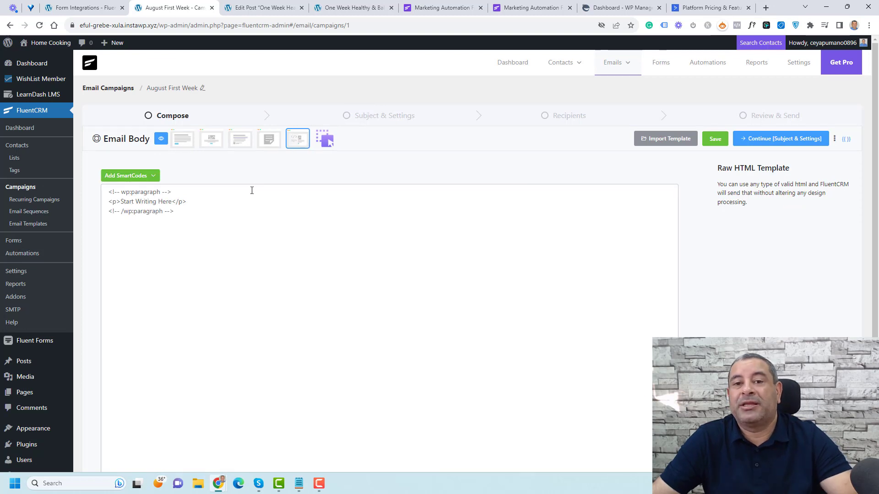
left_click(325, 140)
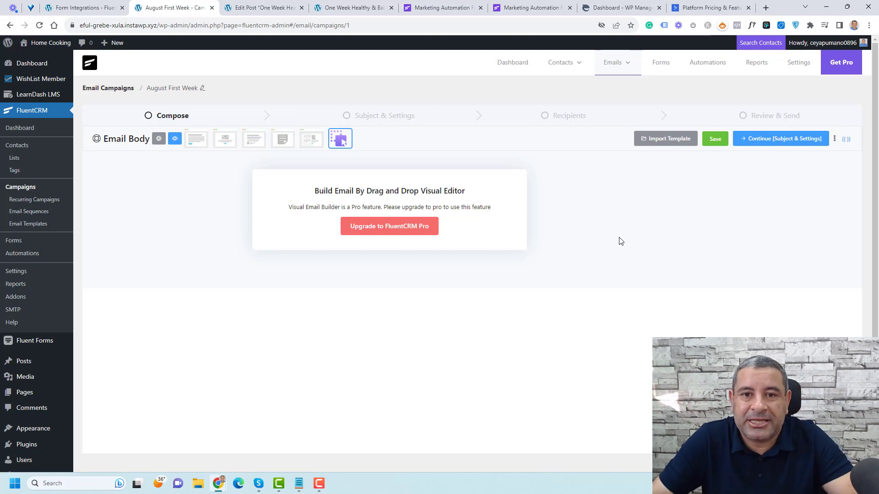
left_click(197, 140)
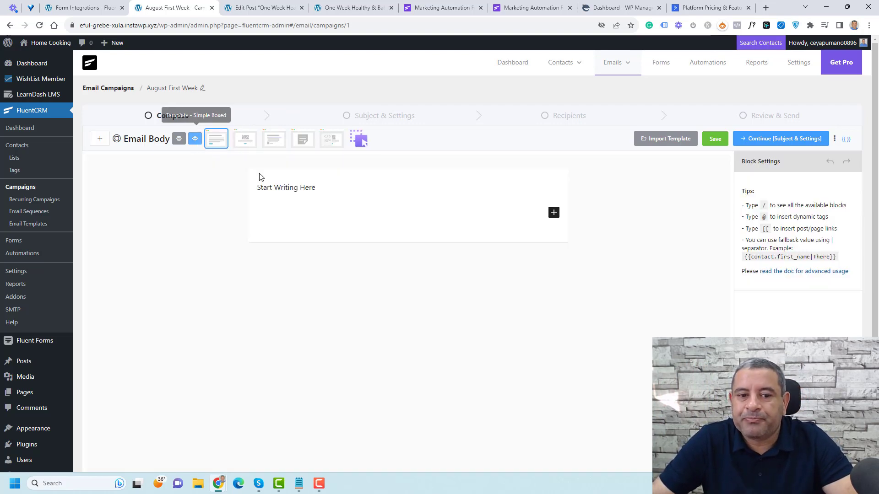
Step: Replace the placeholder with the greeting 'Hi {{contact.first_name}},' and start a new paragraph
triple_click(294, 187)
type("Hi ")
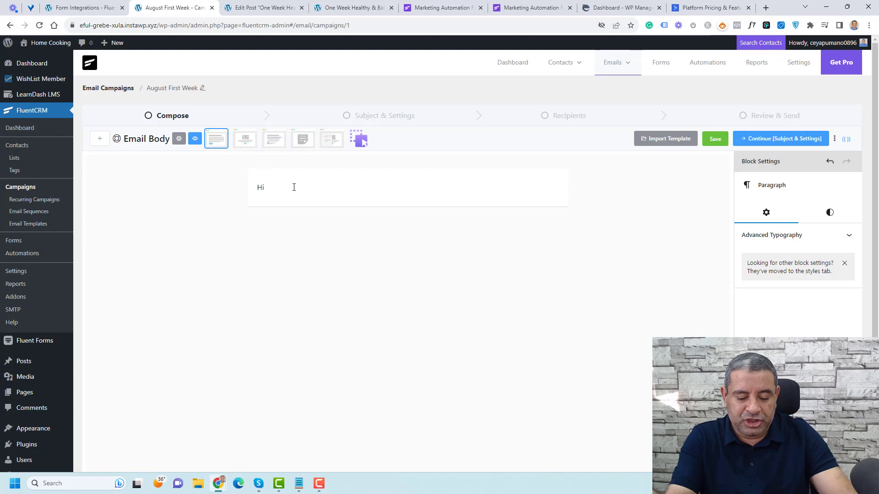
type("@")
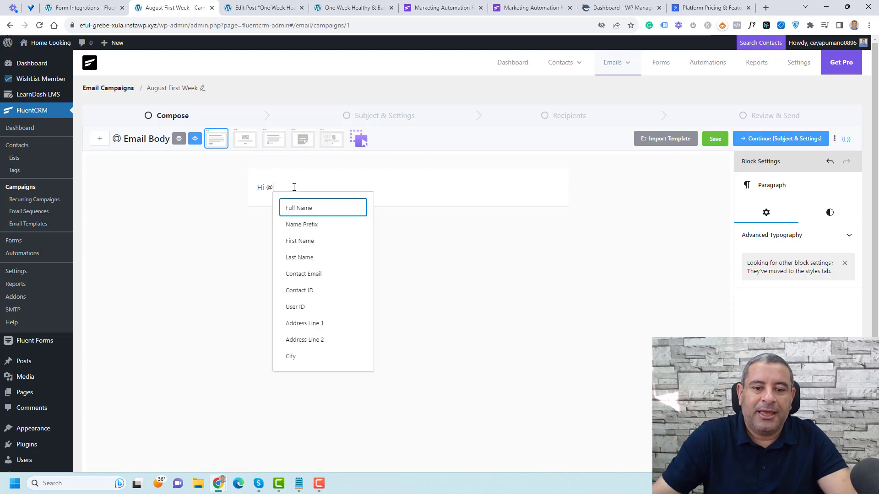
left_click(310, 241)
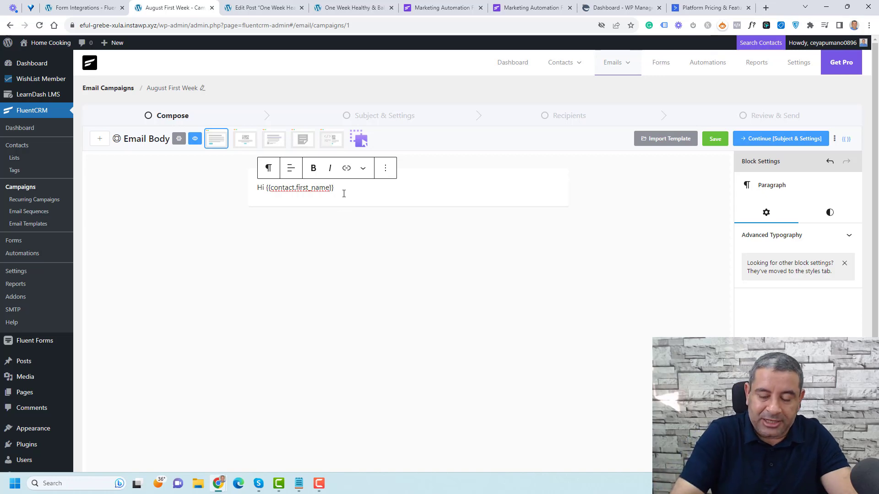
type(",")
key("Return")
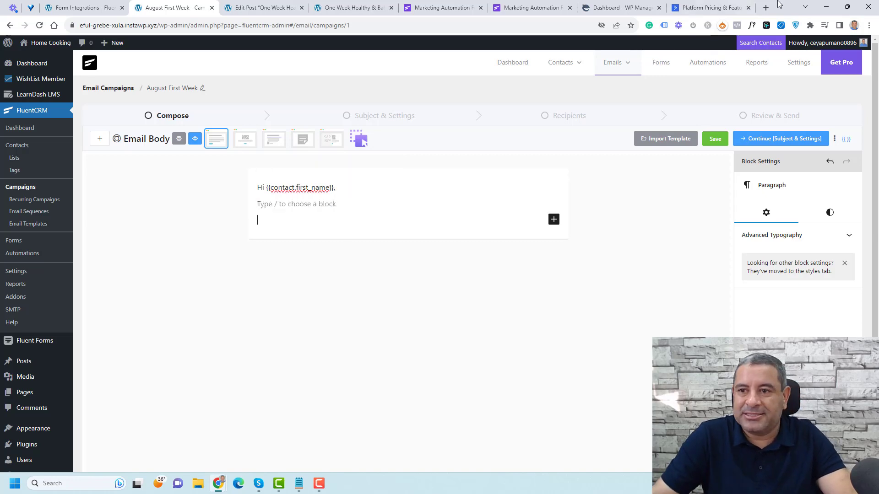
Step: Load lipsum.com in a new tab and grab the 'Why do we use it?' paragraph for the campaign
left_click(766, 8)
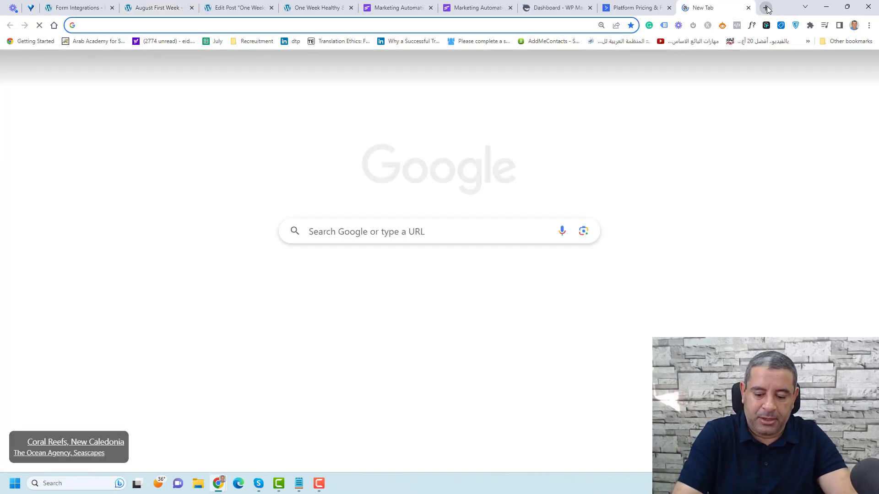
type("lipsum.com")
key("Return")
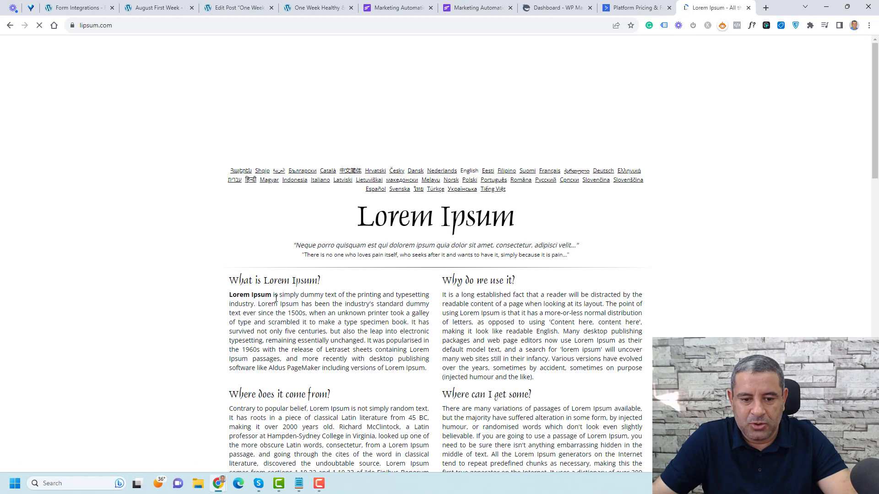
triple_click(454, 323)
key("ctrl+c")
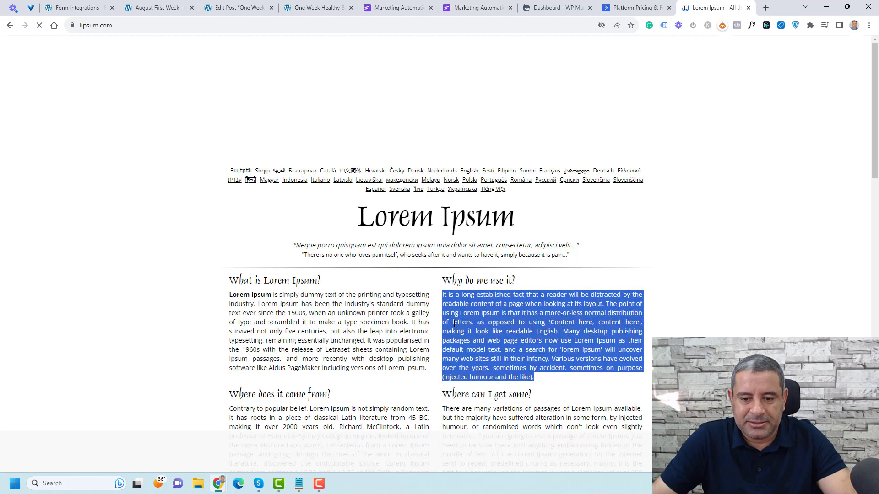
left_click(156, 8)
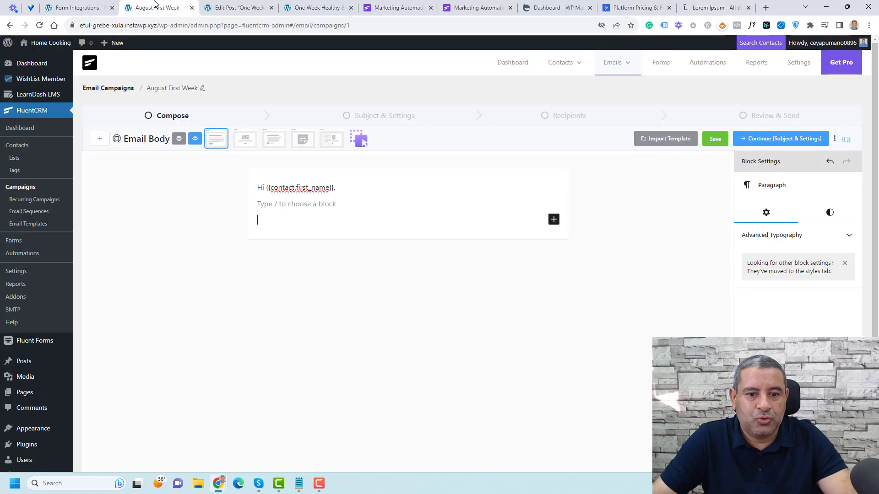
Step: Paste the lorem ipsum paragraph and split it after 'content here' and 'lorem ipsum'
key("ctrl+v")
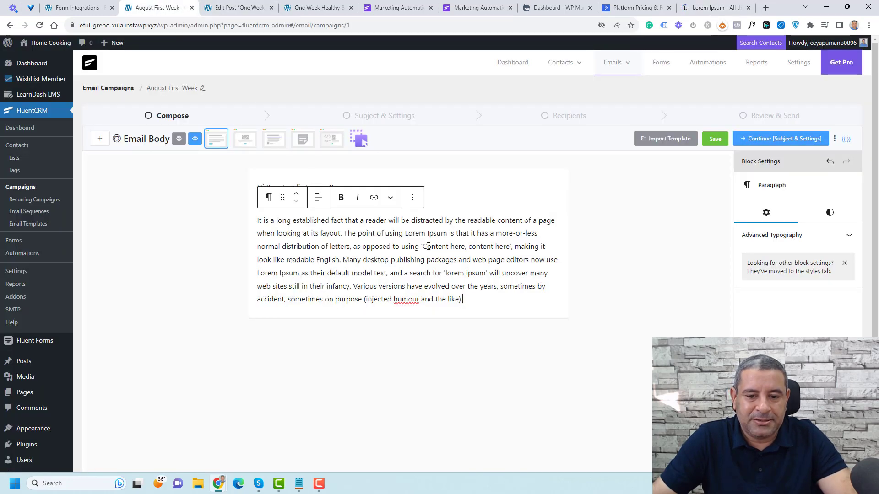
left_click(514, 247)
key("Return")
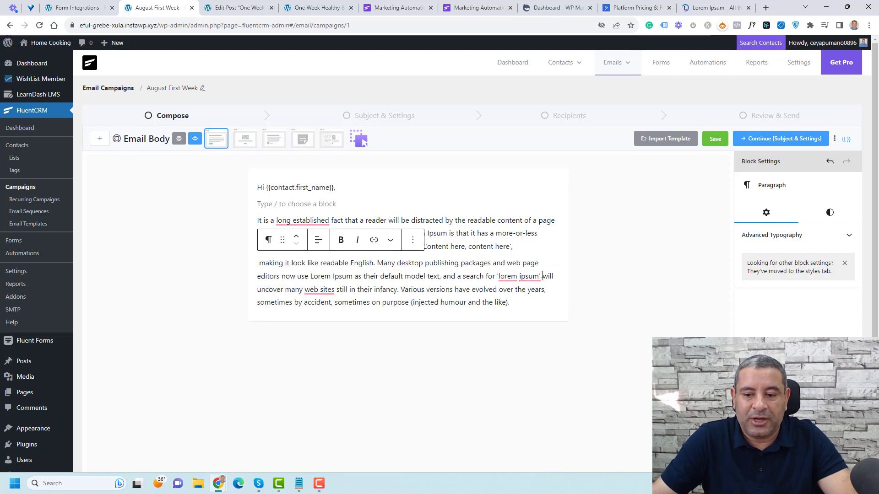
left_click(542, 276)
key("Return")
Step: Insert a three-item bulleted list after the first paragraph part, then return to a normal paragraph
left_click(532, 247)
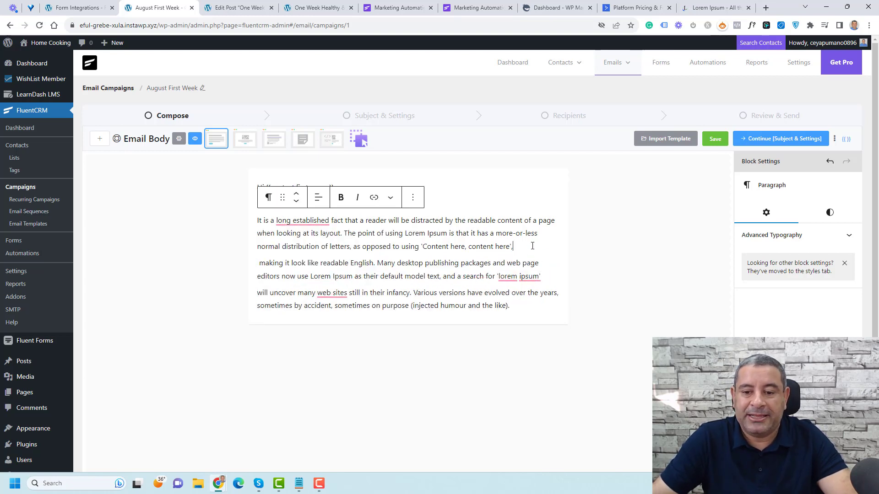
key("Return")
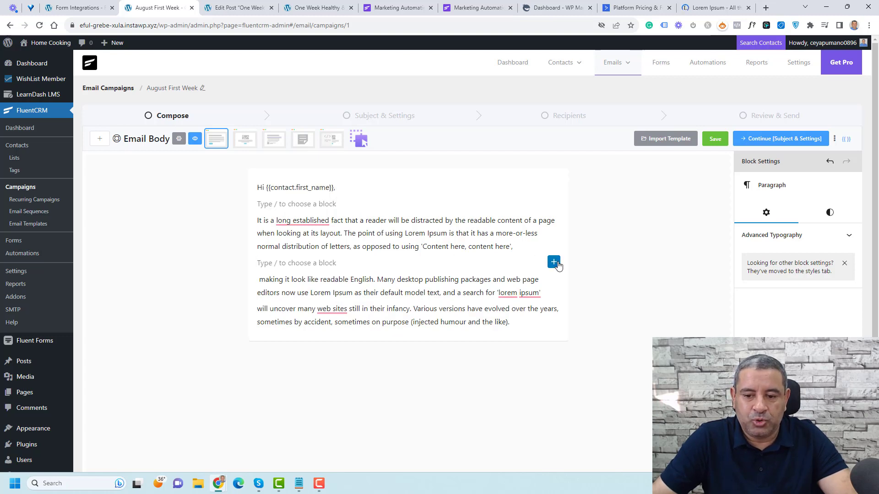
left_click(554, 262)
left_click(585, 379)
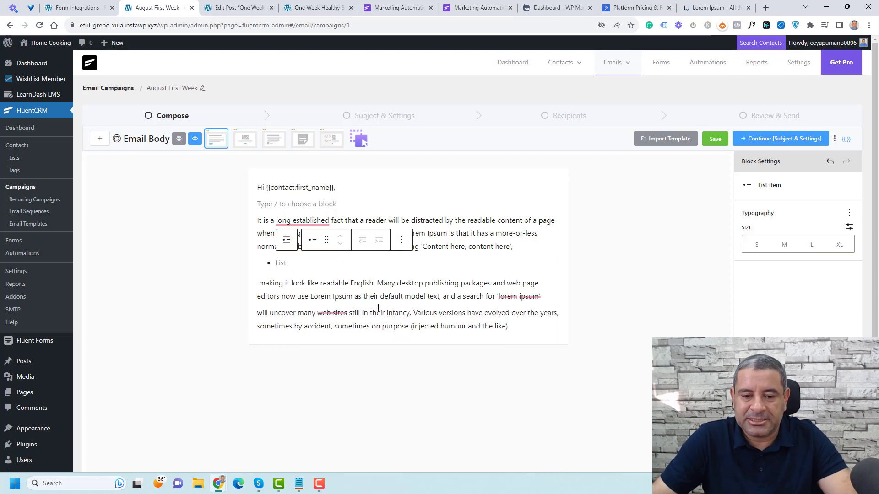
type("Your list item")
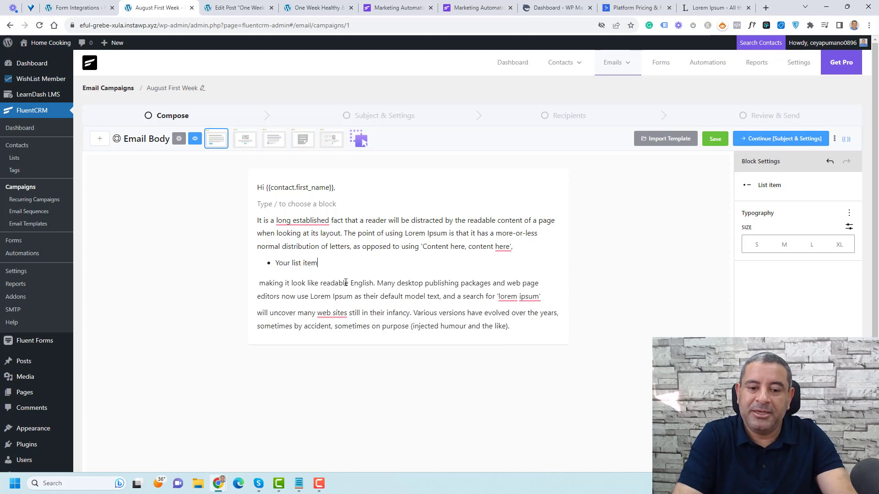
type("nt")
key("Return")
type("Your list 2 here")
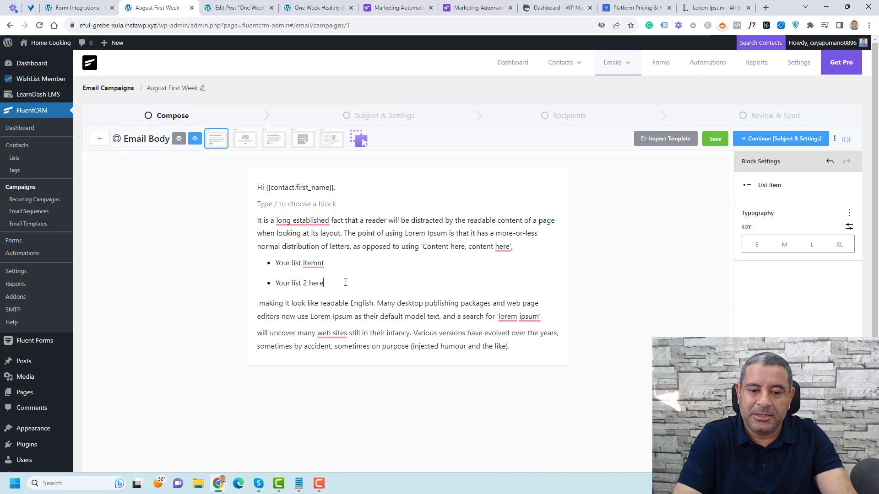
key("Return")
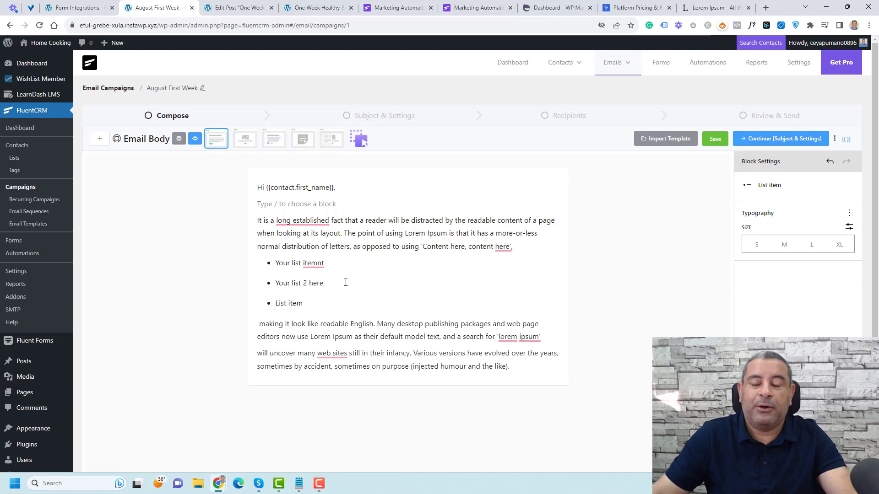
key("Return")
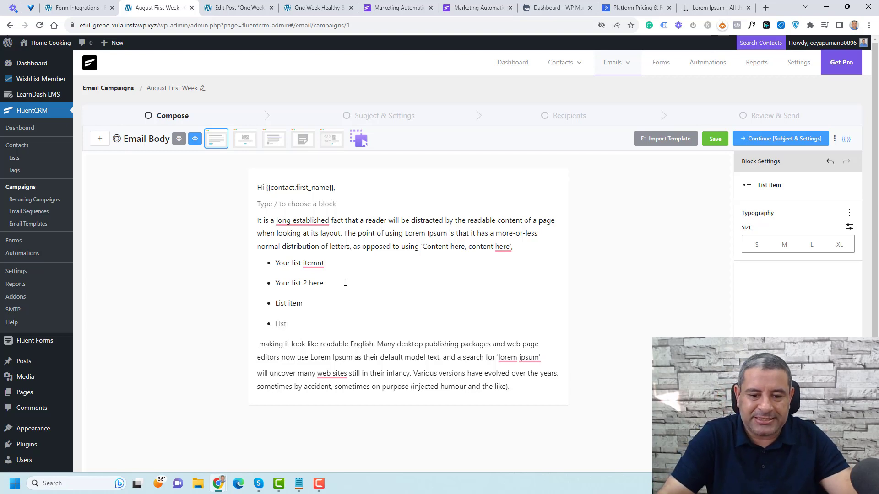
key("Return")
type("\\")
key("BackSpace")
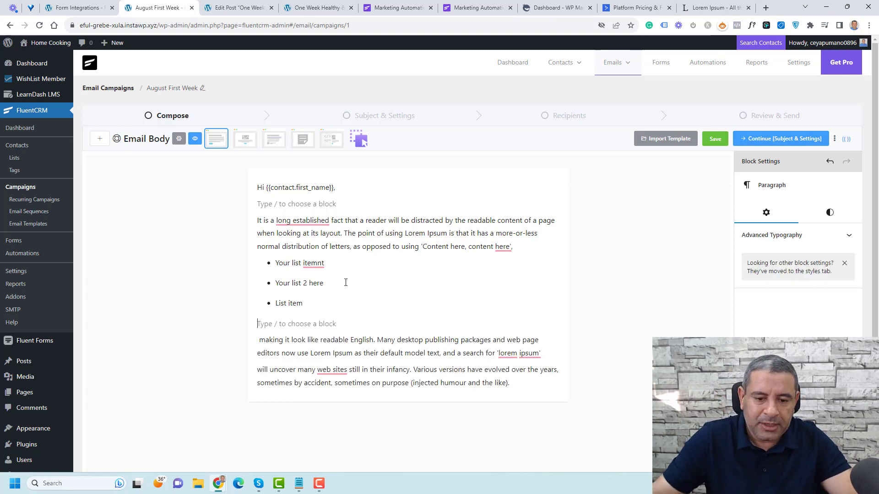
Step: Add a 'Click Here' button block at 50% width below the list
left_click(553, 323)
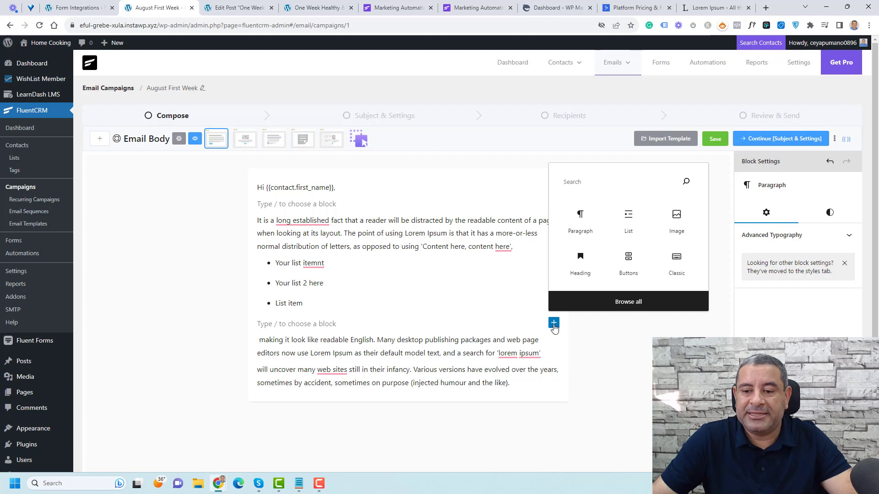
type("bu")
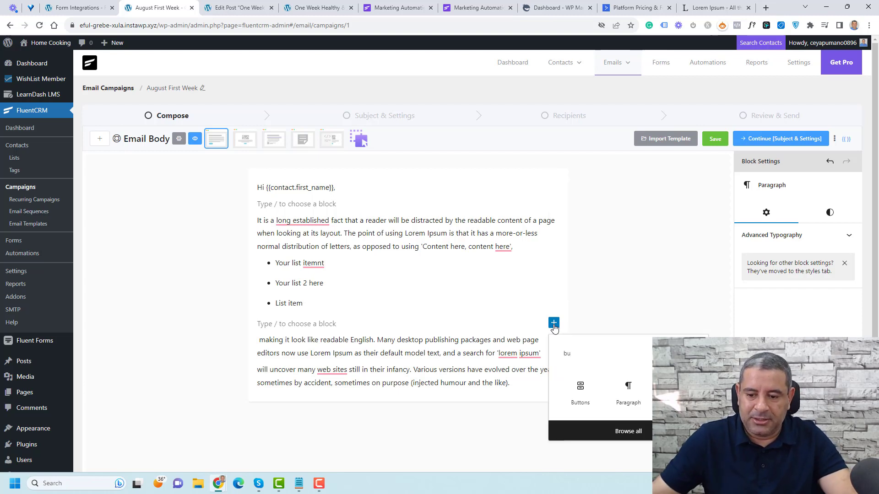
left_click(581, 392)
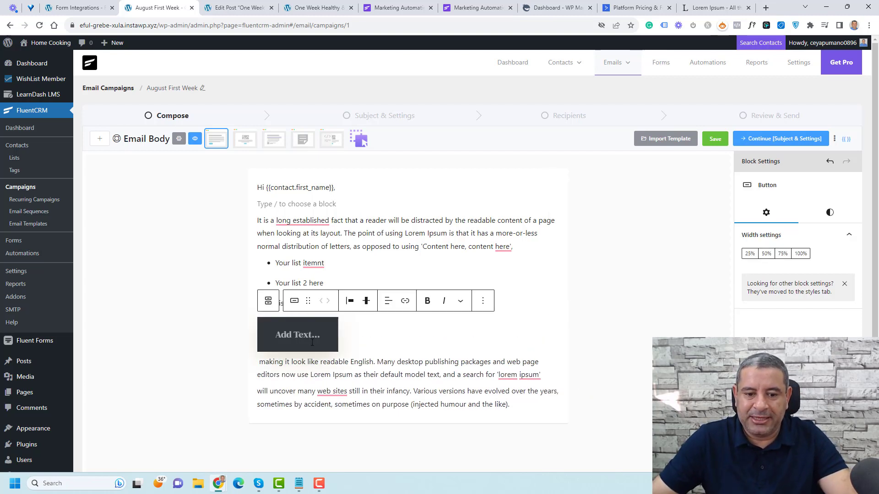
type("Clic")
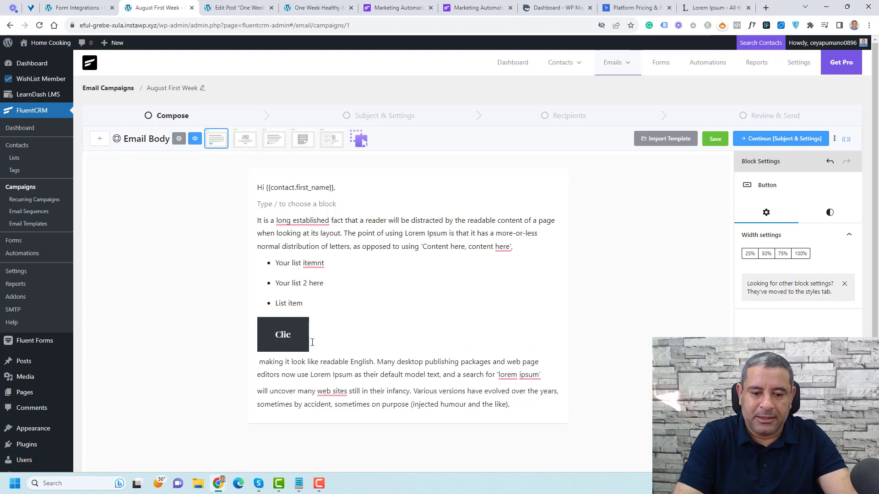
type("k Here")
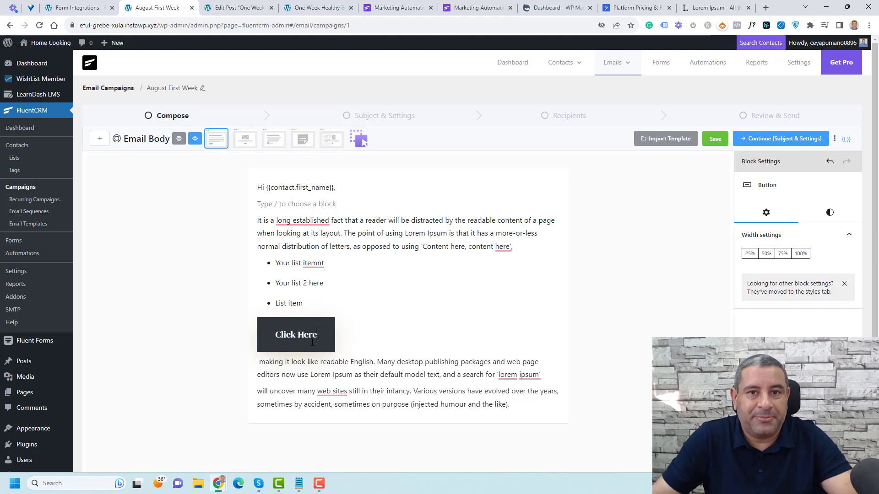
left_click(766, 254)
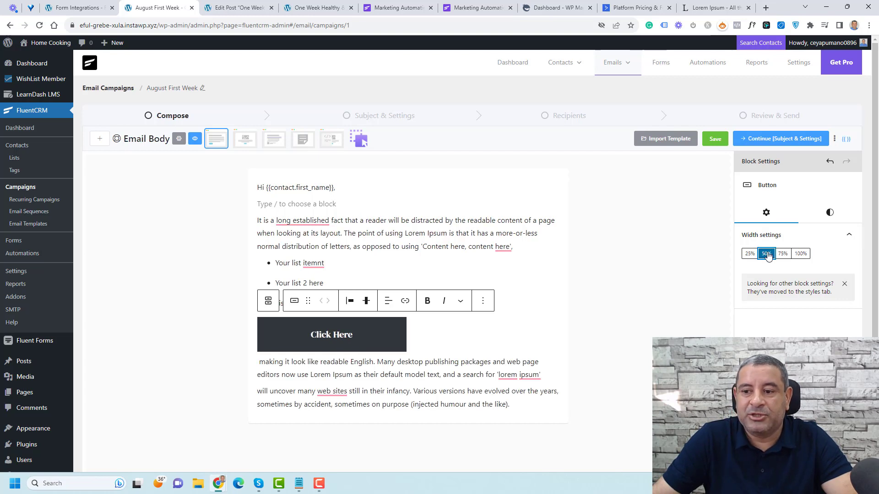
left_click(782, 254)
left_click(748, 258)
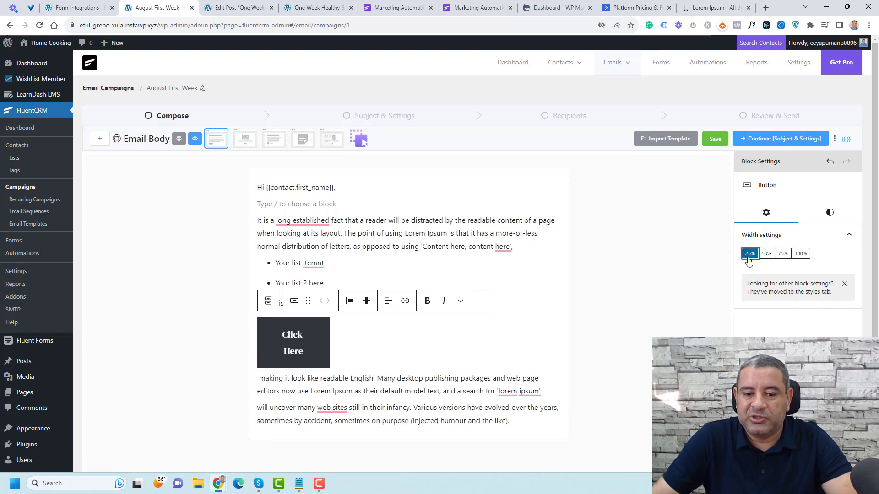
left_click(766, 254)
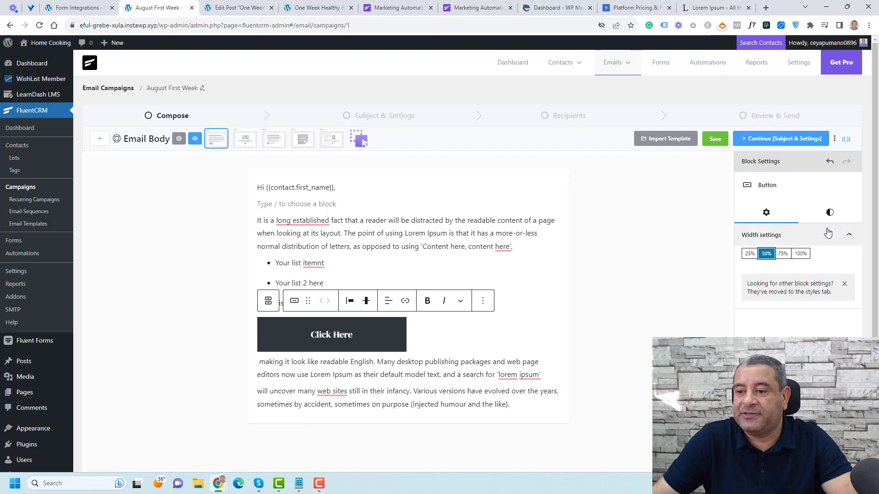
Step: Give the button a vivid cyan blue background colour
left_click(829, 213)
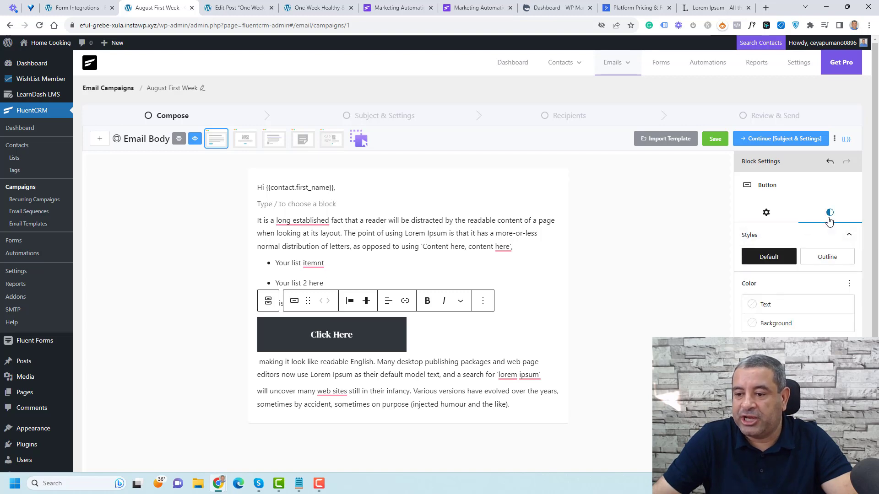
left_click(759, 322)
left_click(675, 423)
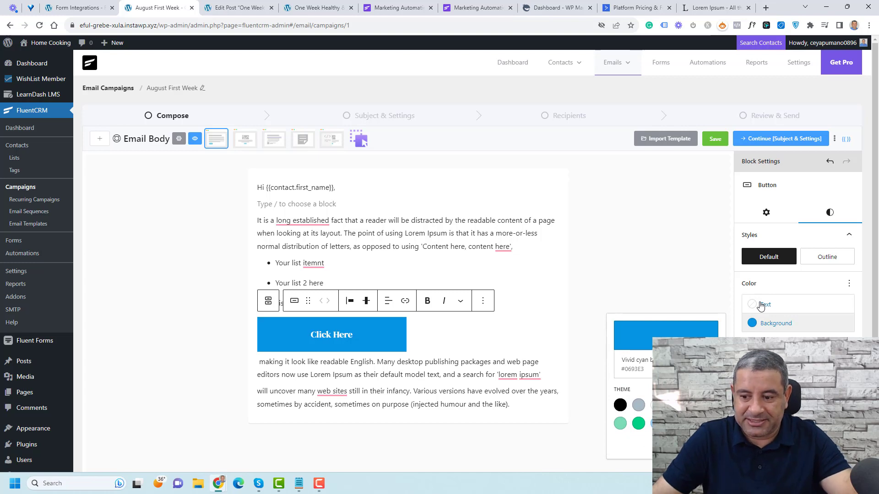
scroll(760, 306, "down", 2)
left_click(773, 317)
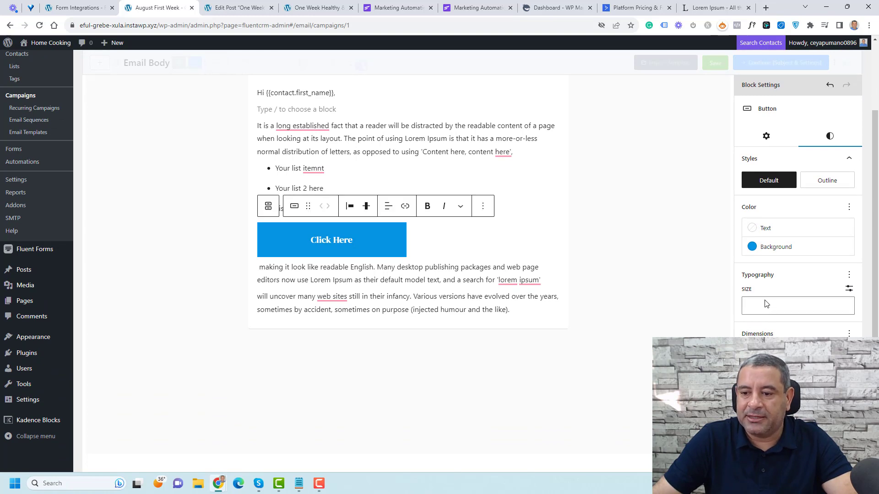
Step: Centre the Click Here button and link it to '#'
left_click(366, 254)
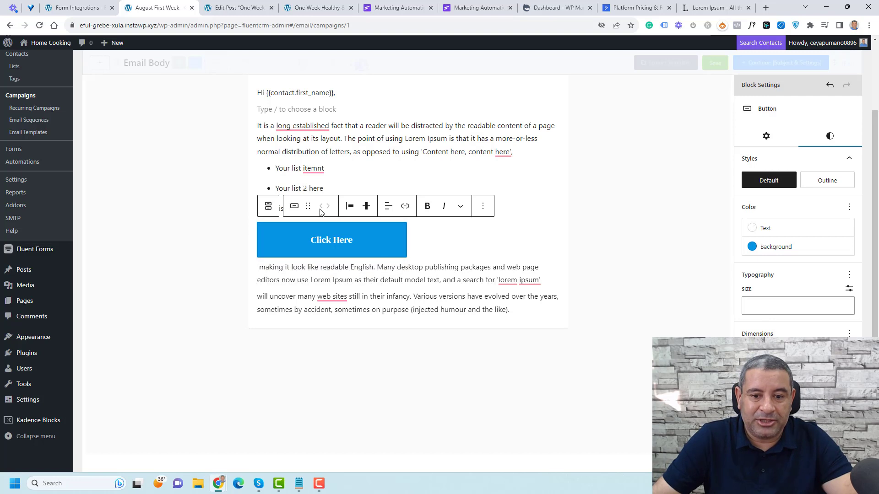
left_click(349, 209)
left_click(382, 251)
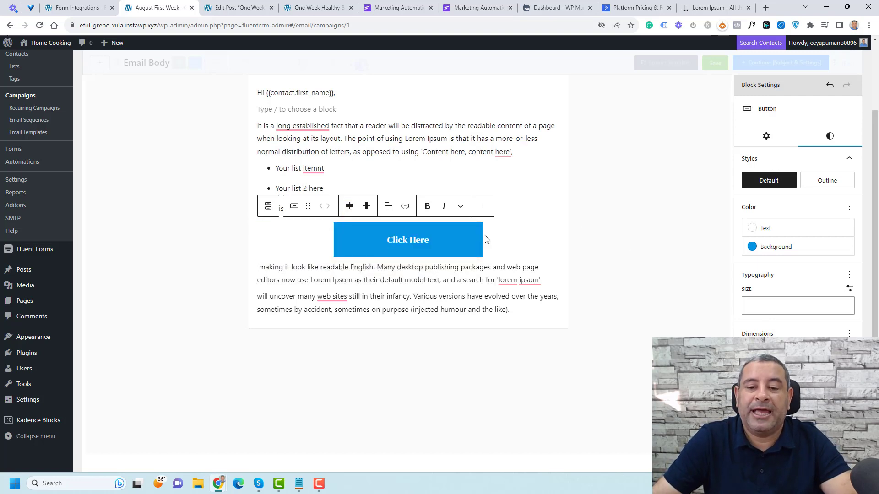
left_click(405, 205)
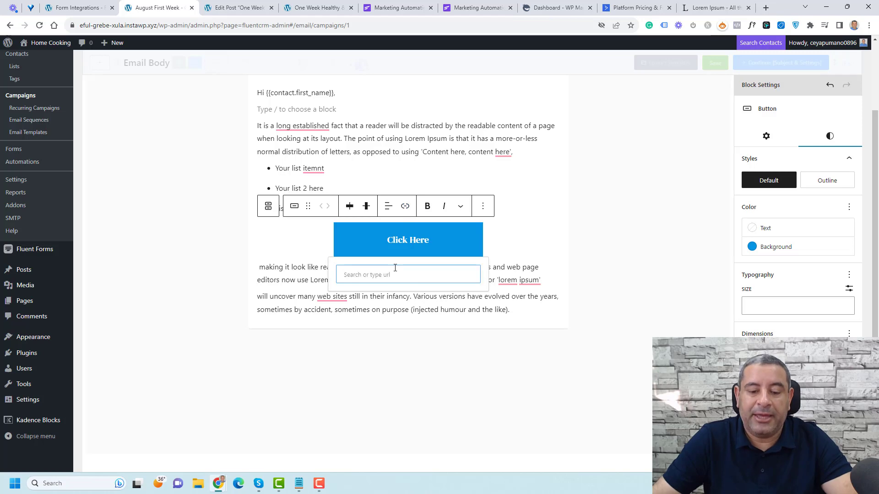
type("#")
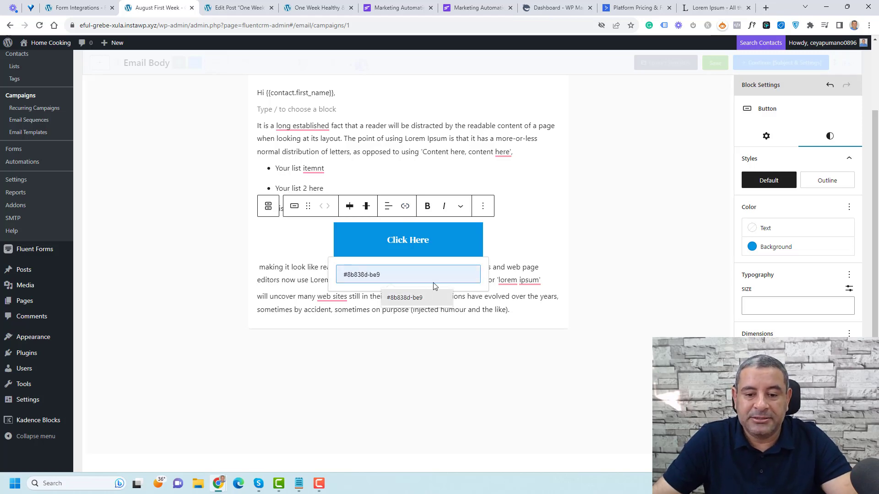
key("Return")
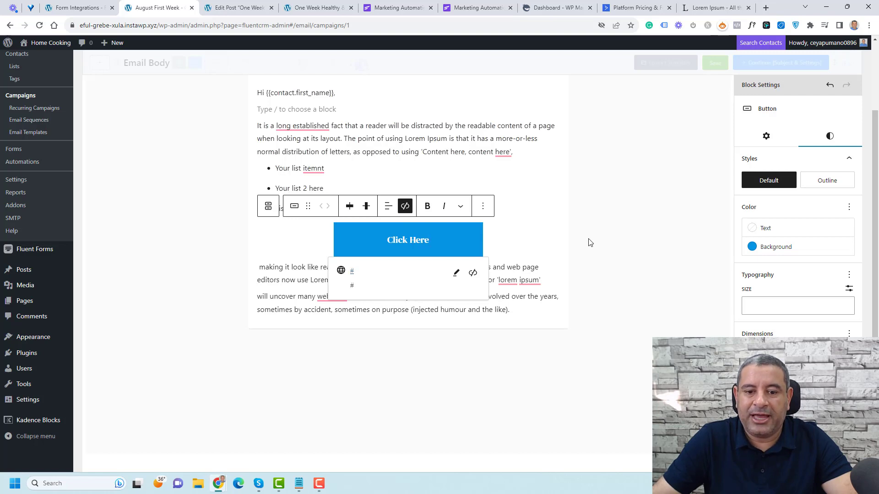
left_click(528, 282)
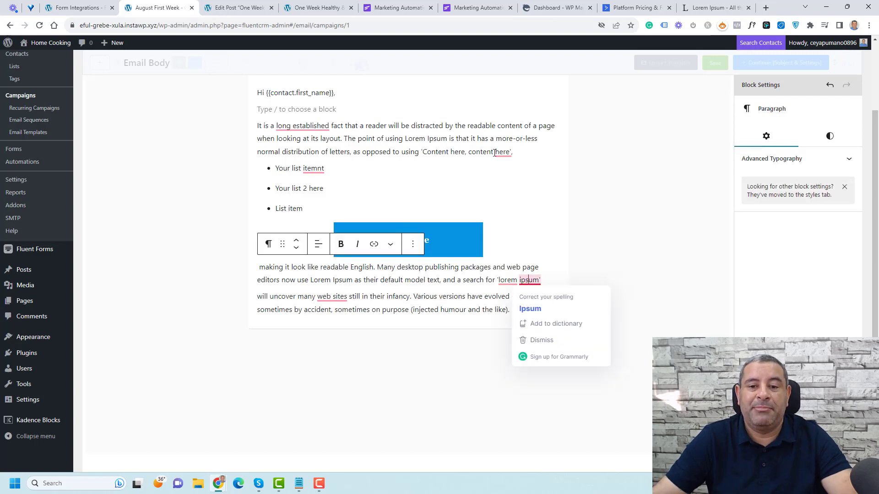
Step: Split the first paragraph after 'more-or-less' and insert an Image block into the gap
left_click(545, 139)
key("Return")
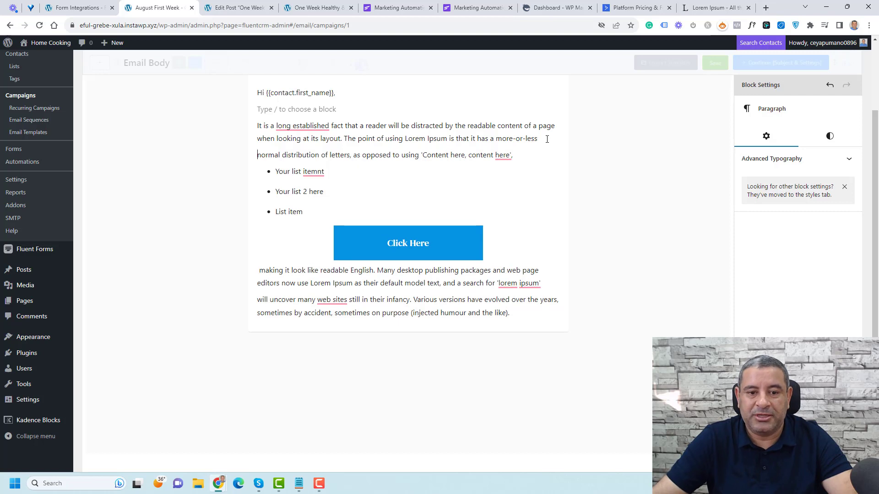
key("Return")
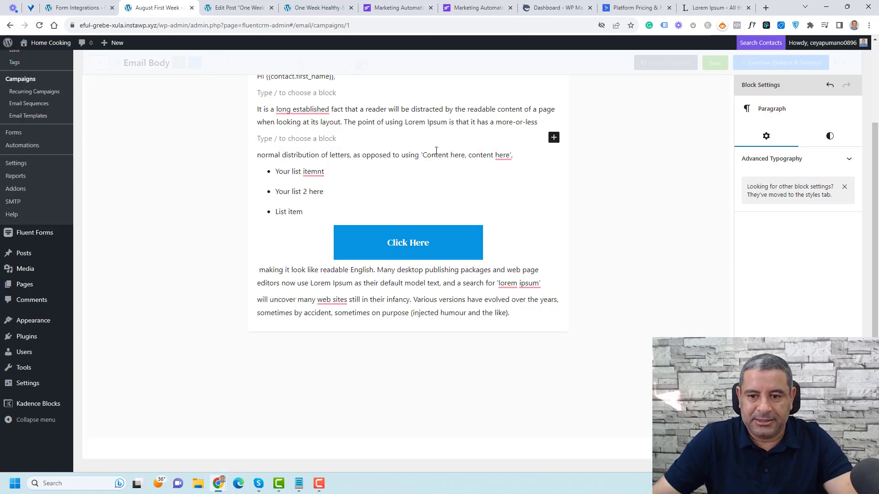
left_click(552, 137)
type("i")
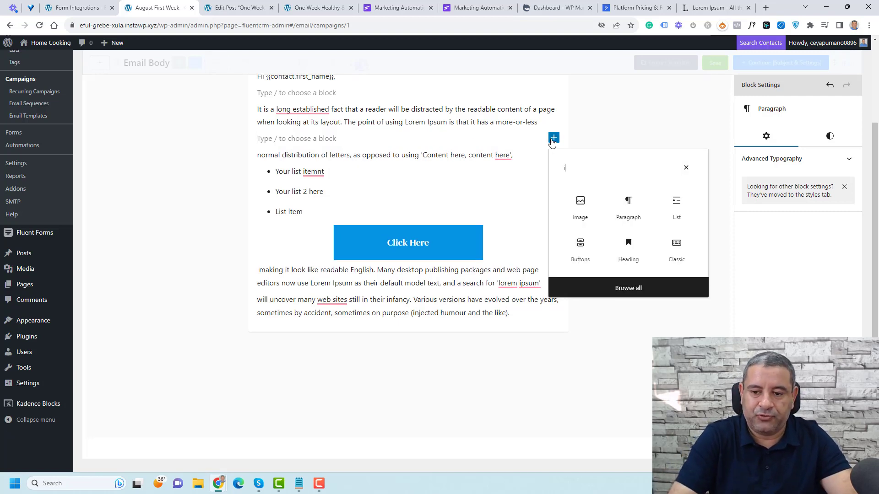
type("ma")
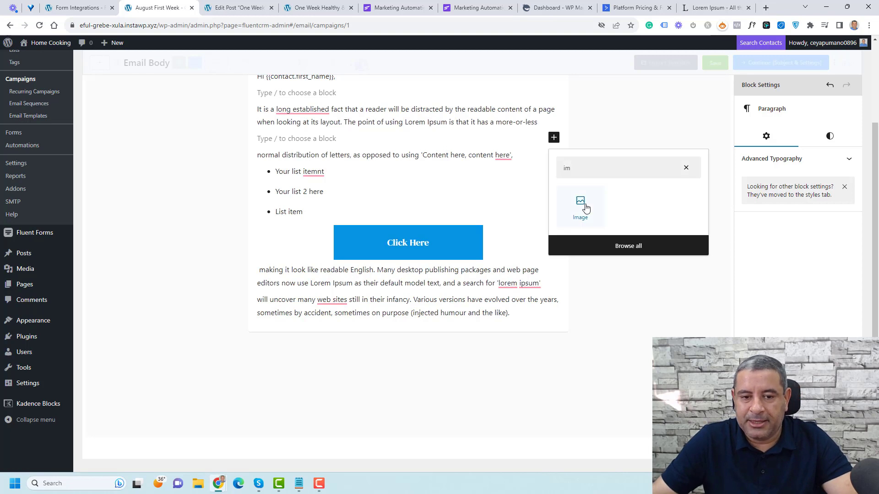
left_click(580, 204)
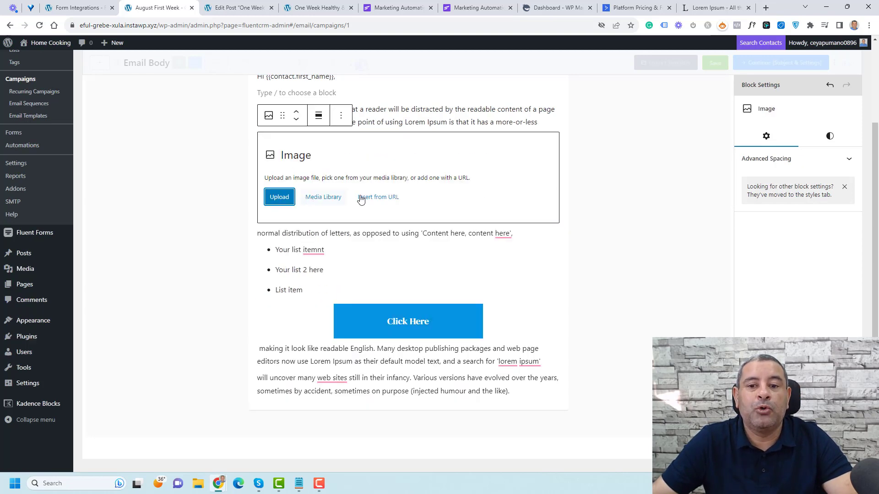
Step: Delete the empty Image block, leaving an empty block after the 'more-or-less' line
left_click(466, 121)
left_click(493, 197)
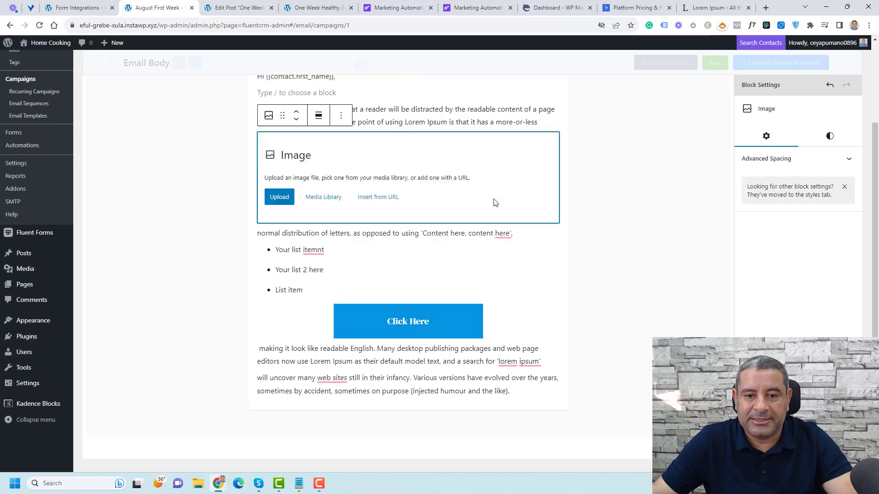
left_click(341, 115)
left_click(369, 338)
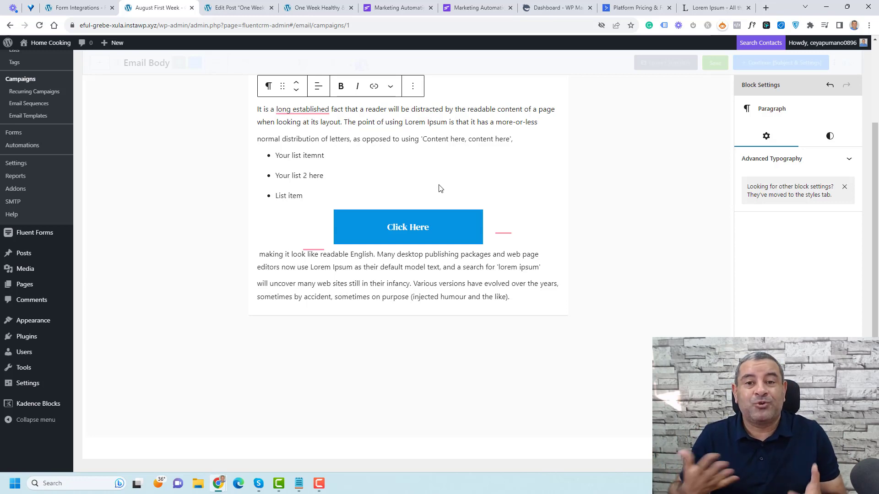
key("Return")
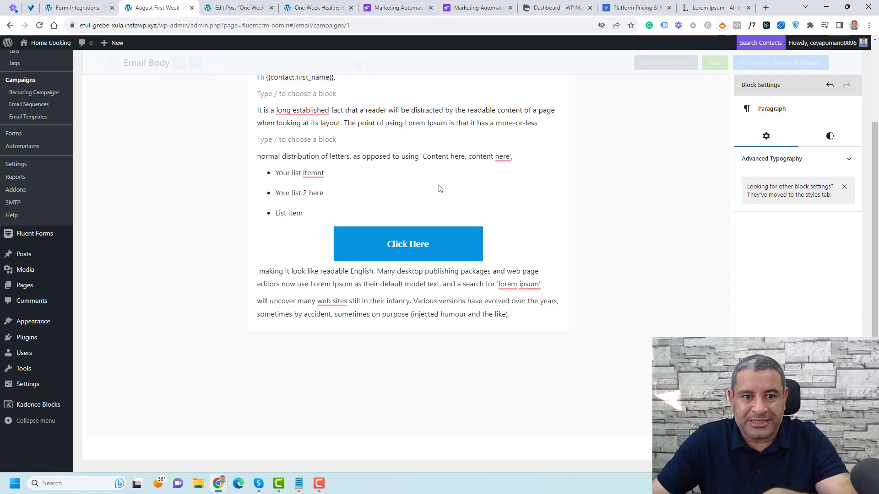
scroll(440, 188, "up", 1)
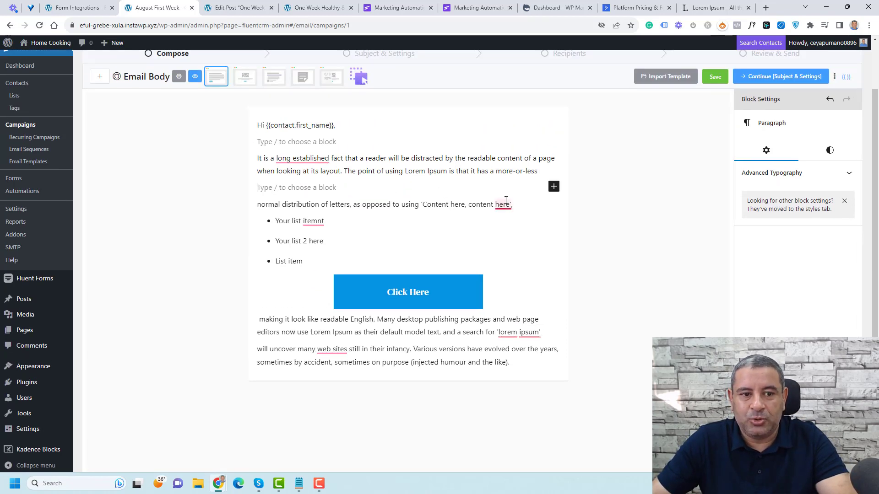
scroll(368, 241, "up", 1)
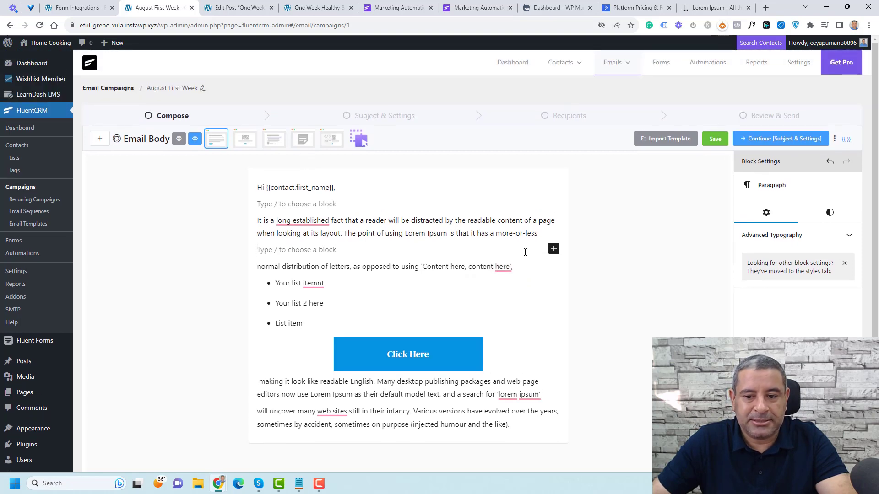
left_click(554, 248)
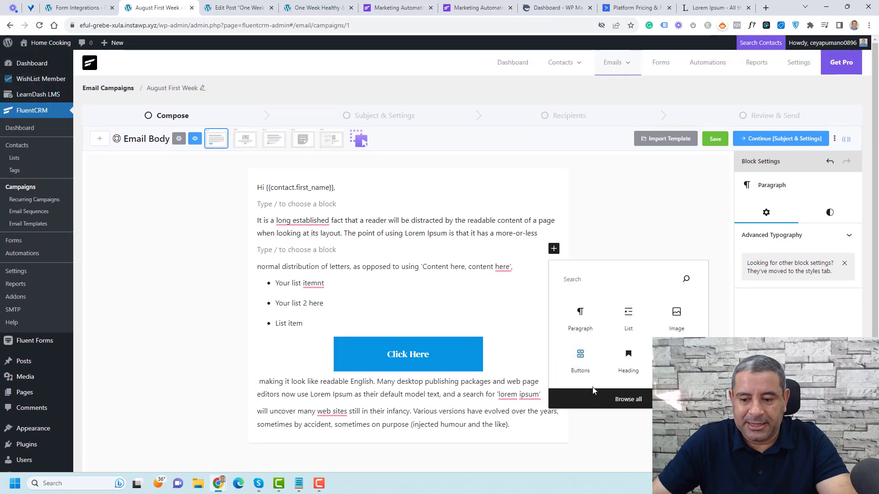
left_click(597, 402)
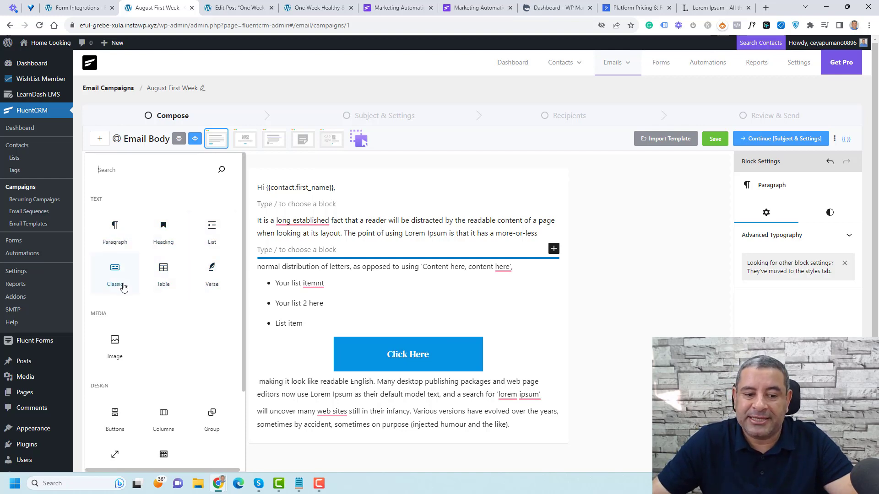
scroll(133, 329, "down", 3)
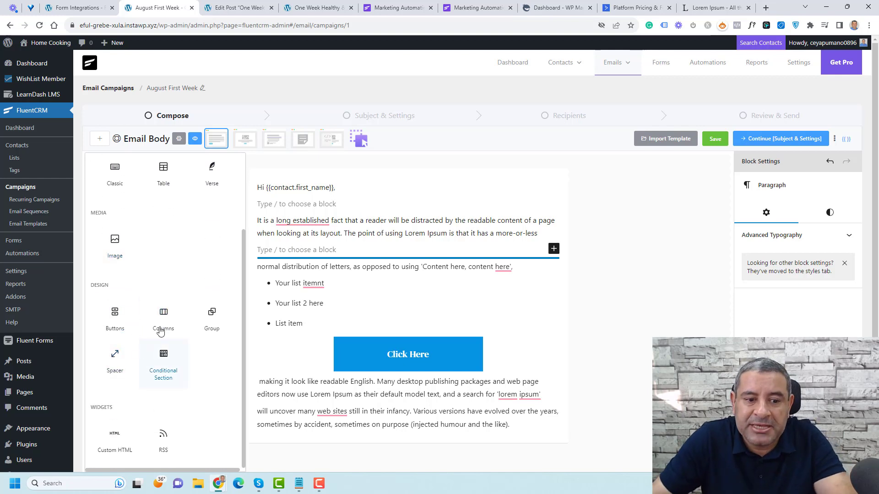
scroll(167, 298, "down", 3)
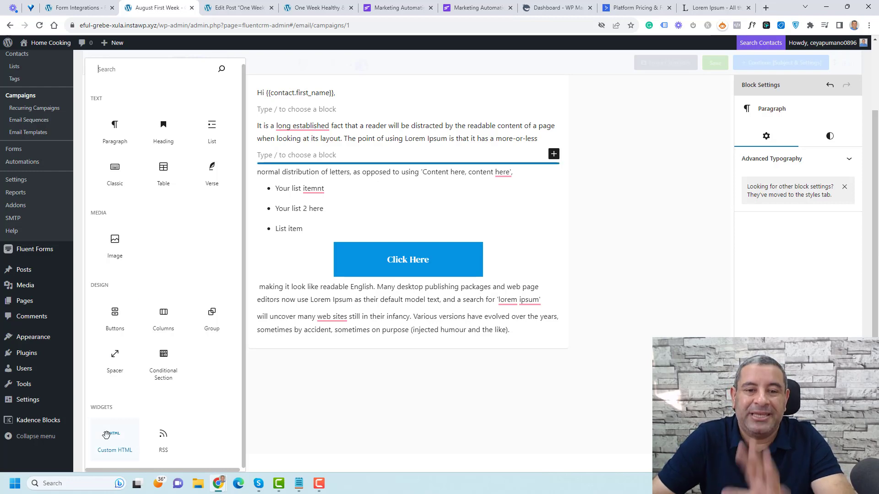
left_click(610, 278)
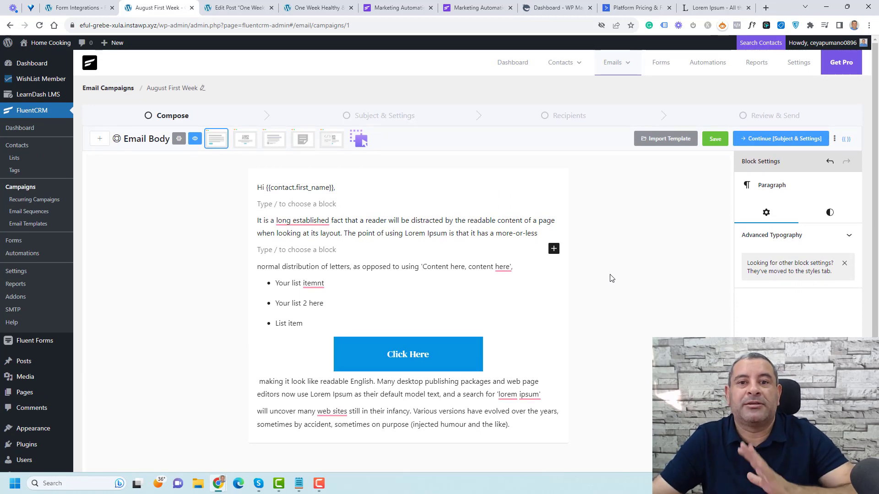
scroll(609, 278, "down", 2)
scroll(673, 201, "up", 2)
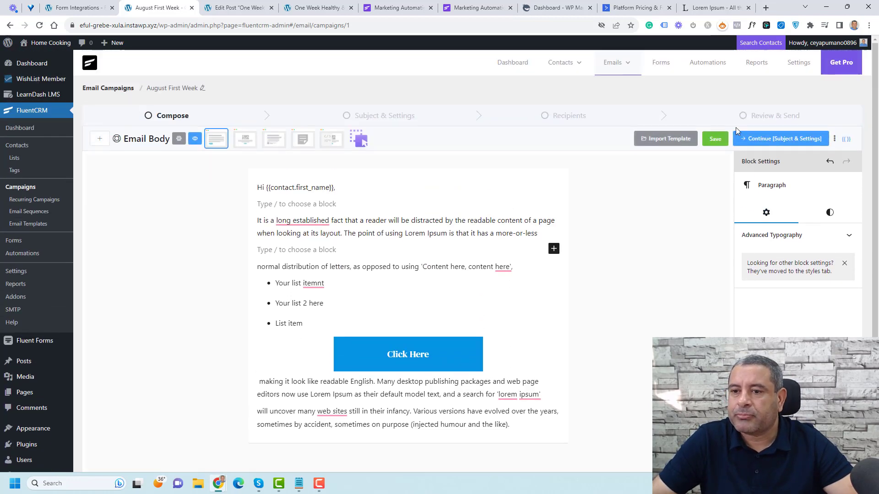
Step: Advance to Subject & Settings and enter 'August 1' as the email subject
left_click(766, 141)
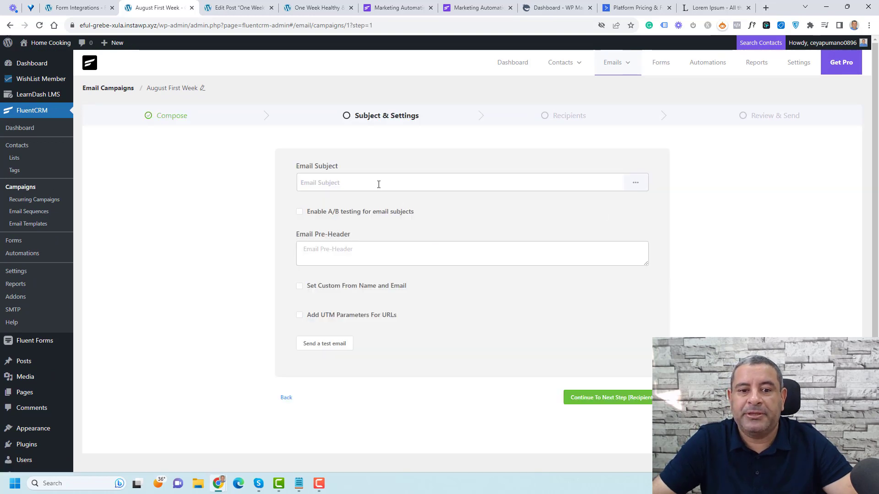
left_click(378, 184)
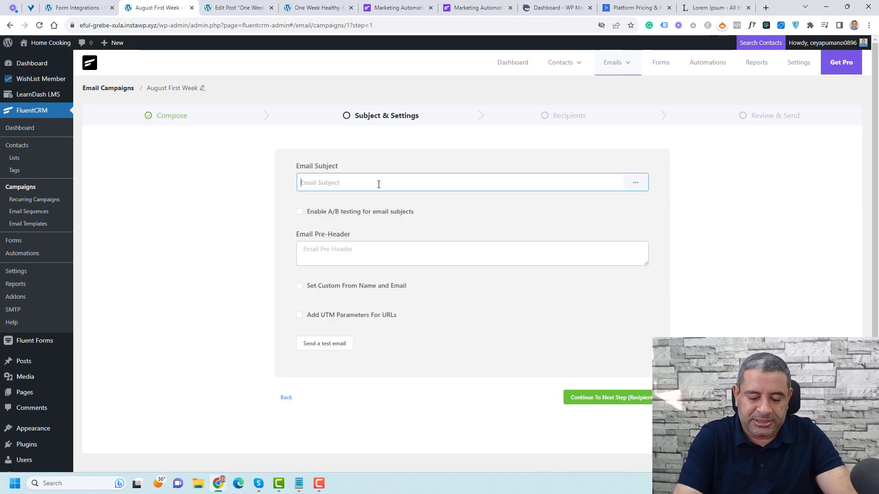
type("August 1")
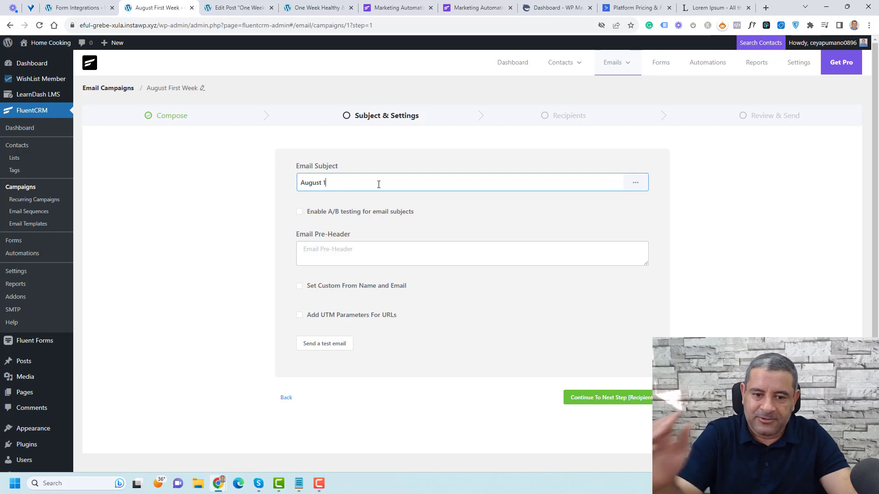
scroll(382, 193, "down", 2)
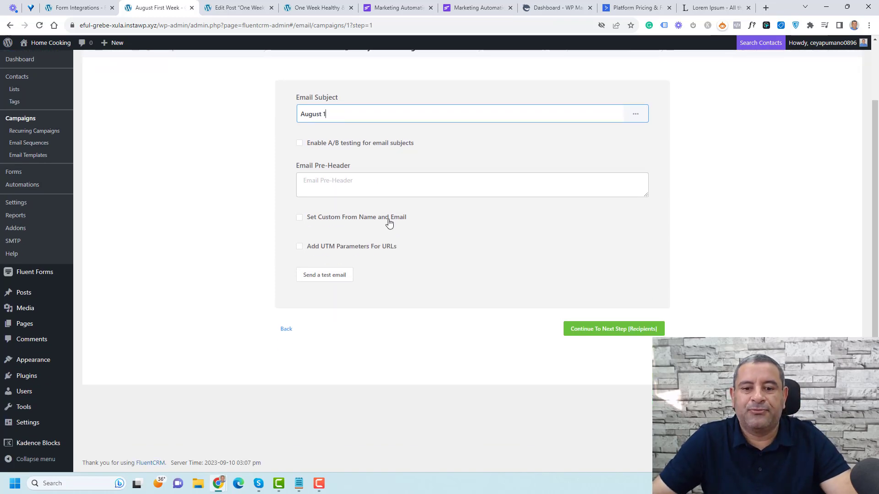
Step: Choose the Leads list as recipients and continue to Review & Send
left_click(609, 332)
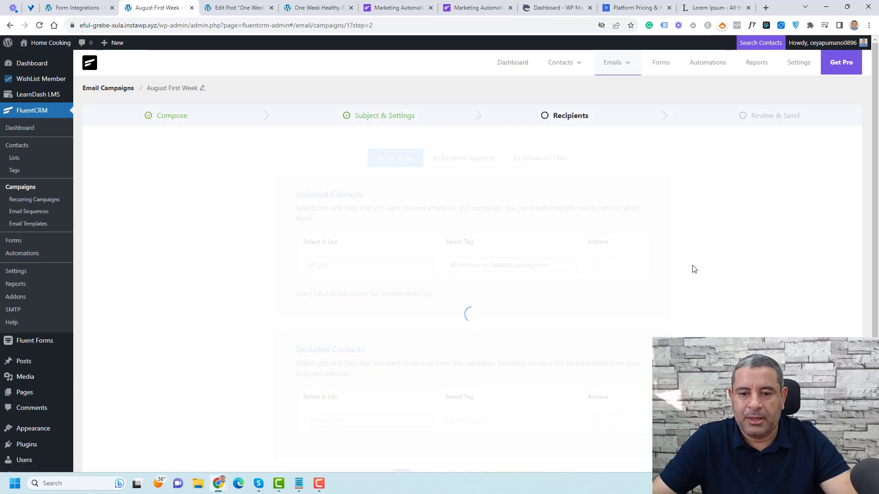
scroll(690, 269, "down", 2)
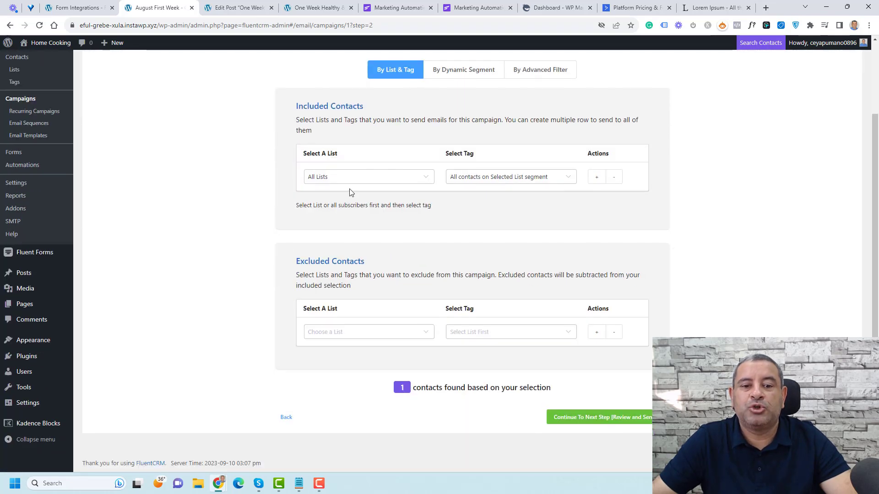
left_click(353, 179)
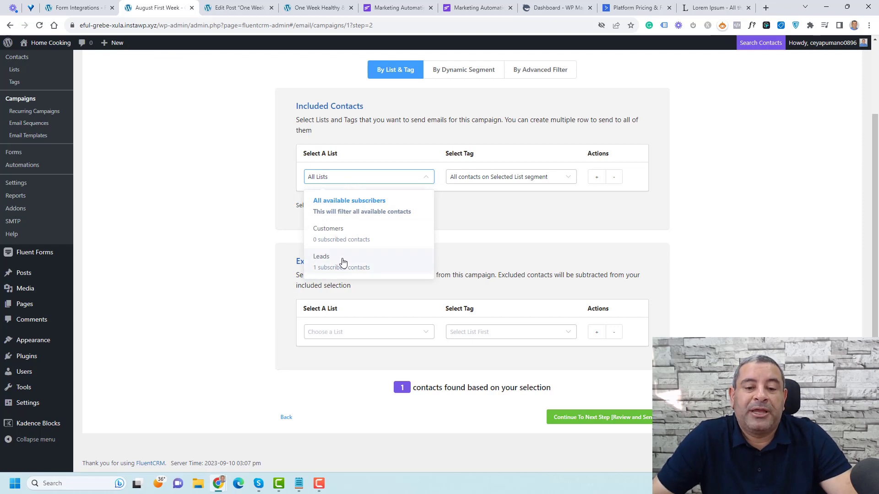
left_click(342, 261)
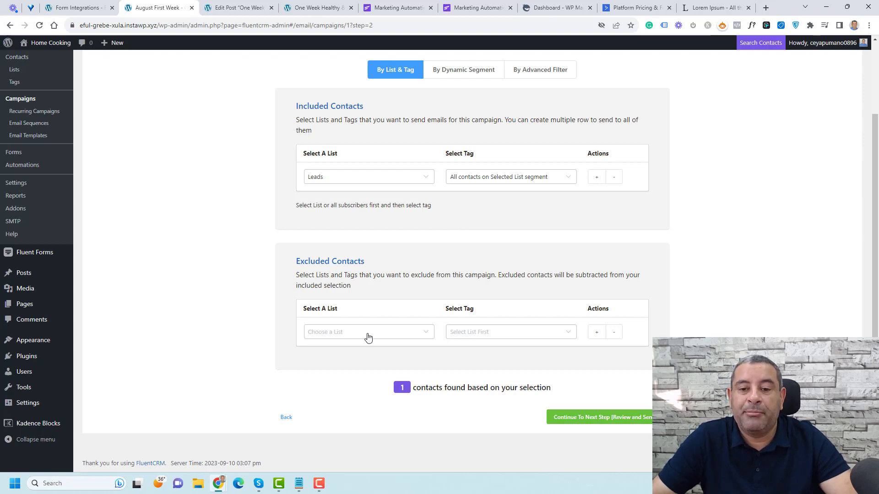
left_click(587, 416)
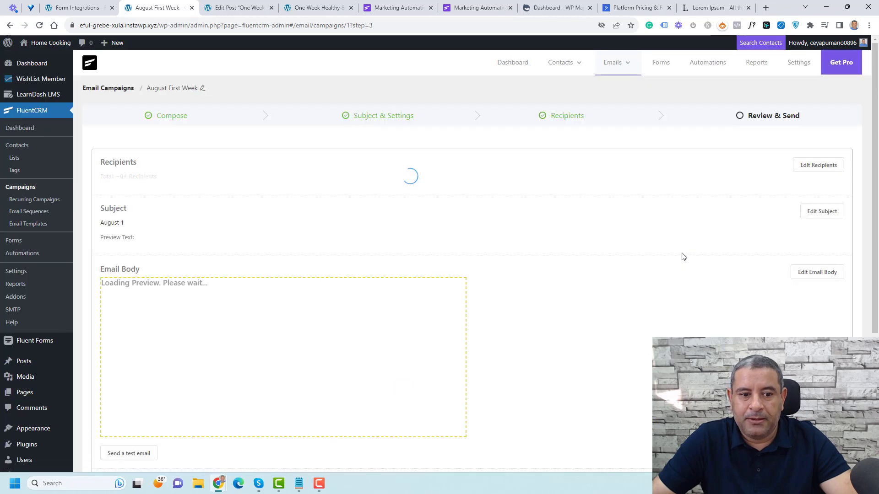
Step: Filter the Leads list recipients by the Free PDF tag (1 contact) and return to Review & Send
scroll(525, 289, "down", 4)
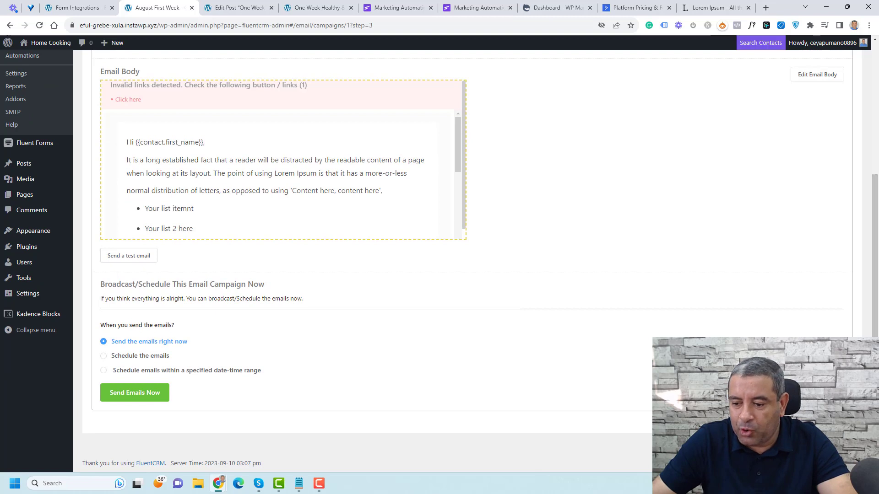
scroll(300, 365, "up", 4)
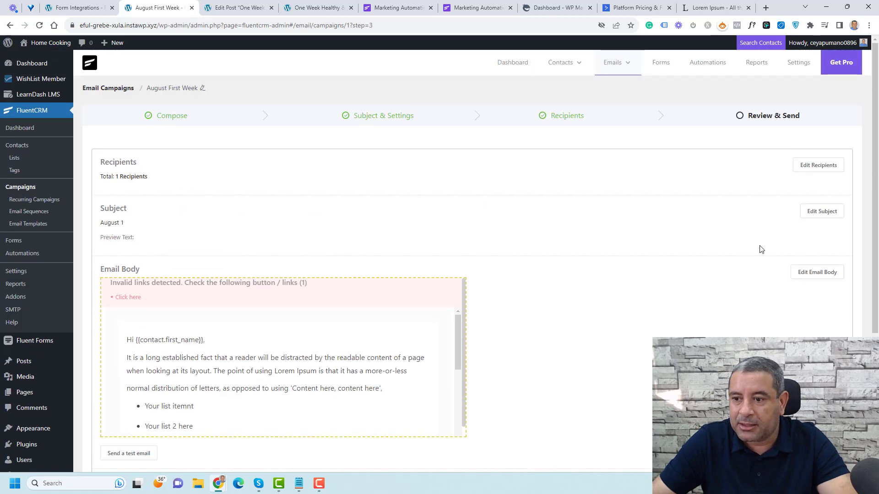
left_click(566, 116)
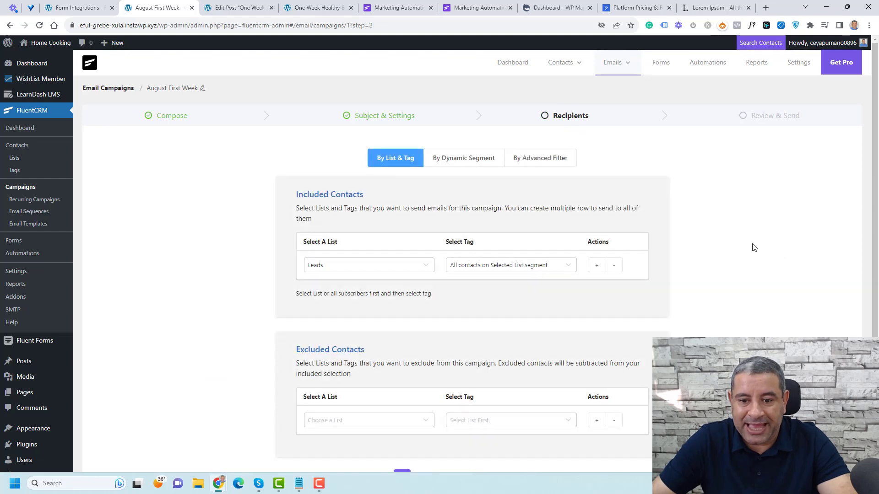
left_click(494, 266)
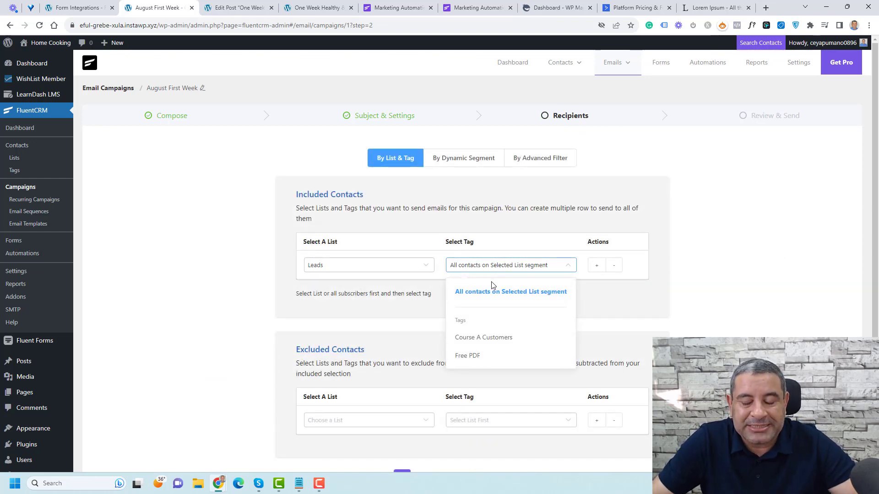
left_click(495, 357)
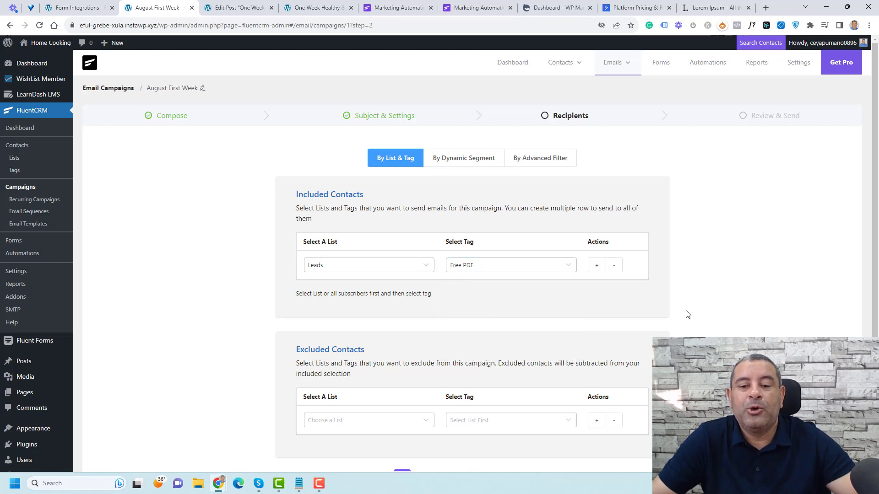
scroll(686, 314, "down", 2)
left_click(592, 417)
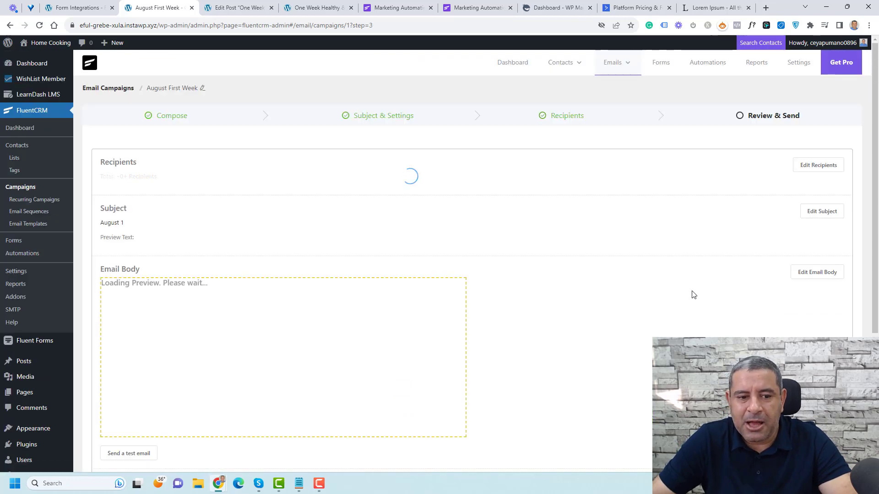
scroll(613, 295, "down", 4)
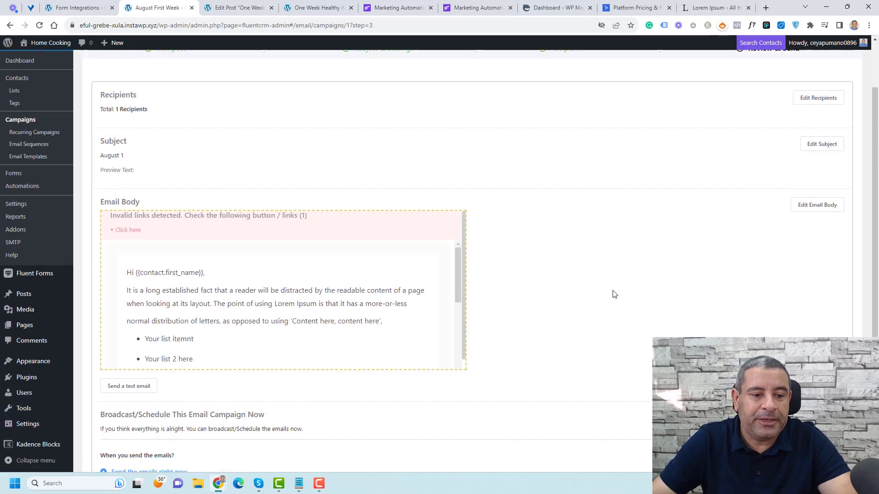
scroll(328, 213, "down", 2)
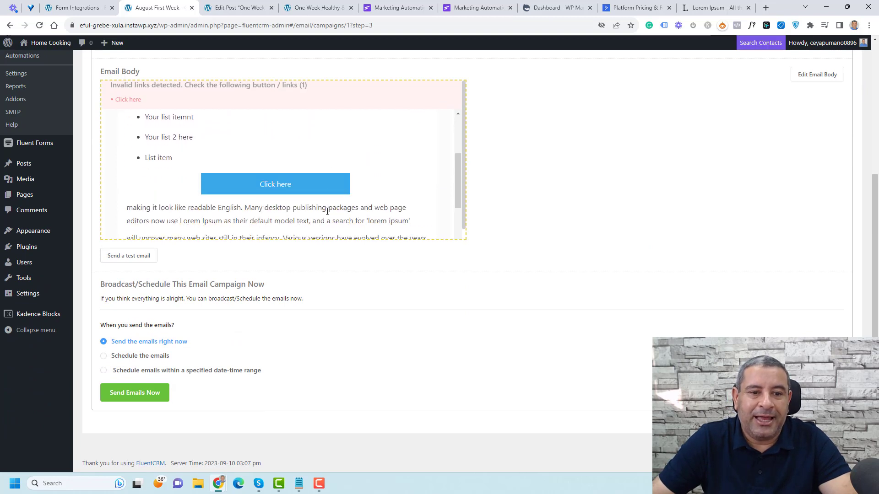
scroll(331, 212, "up", 2)
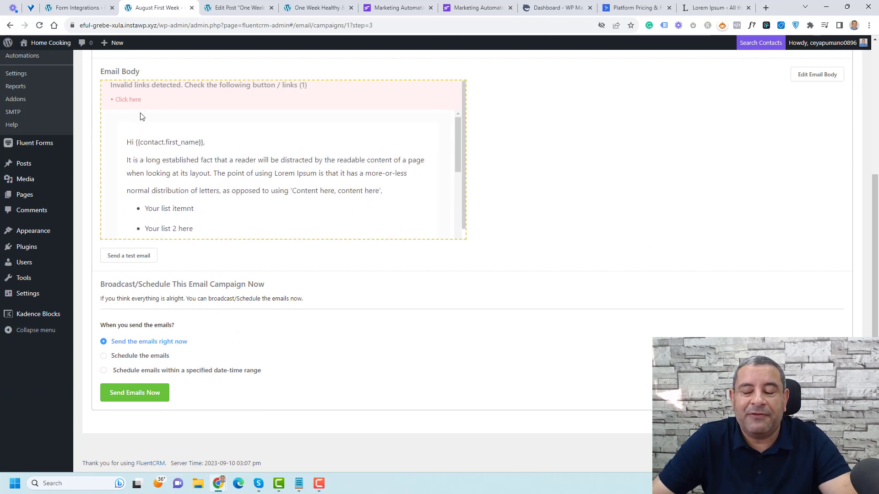
scroll(291, 162, "down", 1)
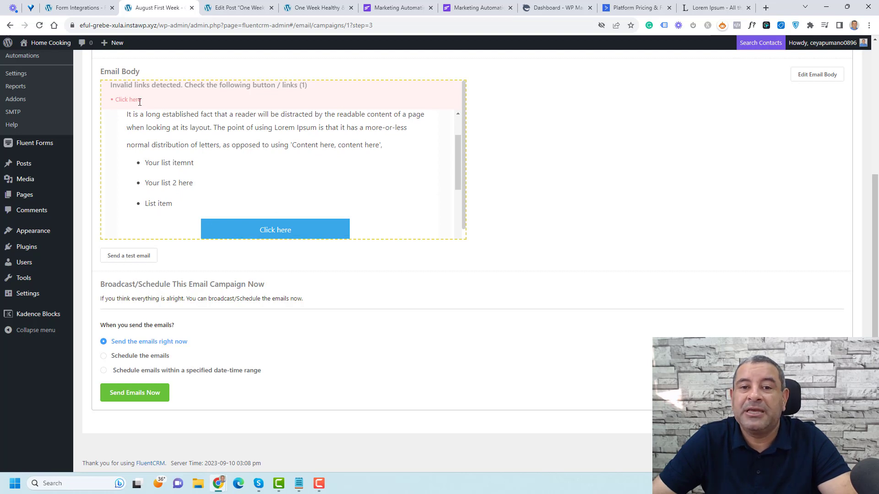
scroll(302, 168, "up", 1)
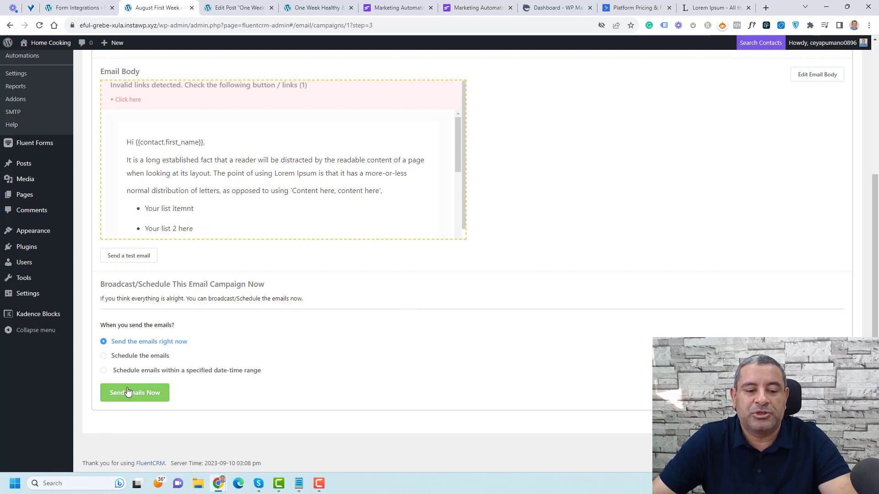
Step: Choose to schedule the emails and set the send date to 2023-09-12
left_click(133, 358)
left_click(526, 351)
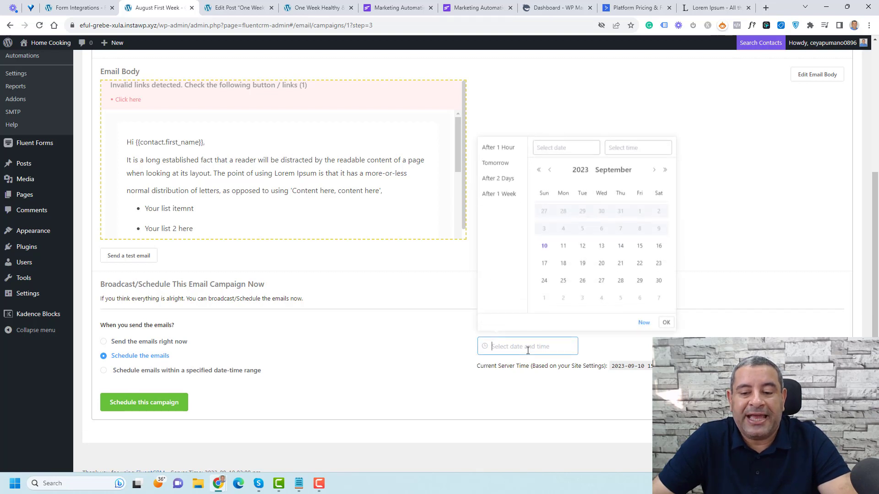
left_click(580, 247)
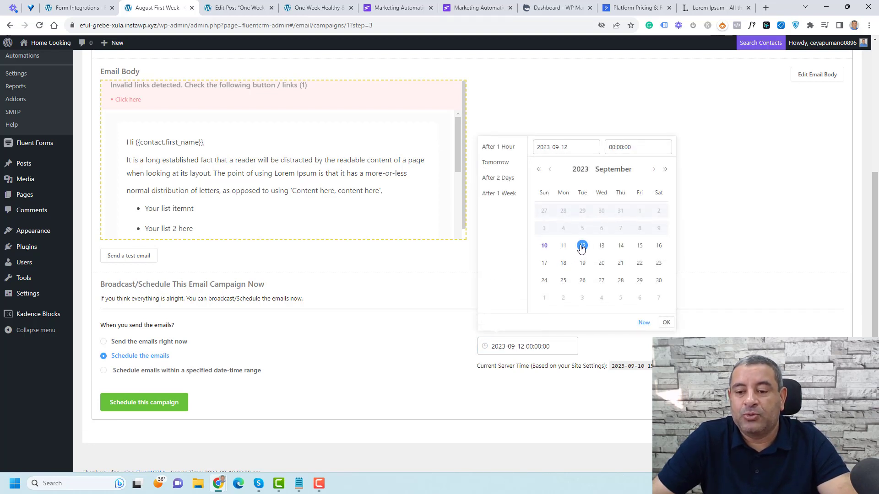
left_click(665, 322)
scroll(586, 351, "down", 1)
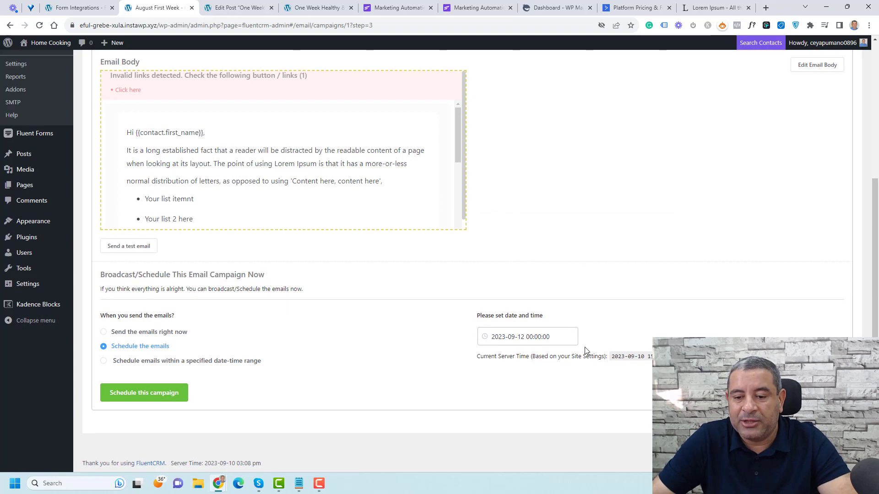
Step: Set the send time to 10:12:00 and request scheduling the campaign
left_click(548, 337)
left_click(623, 136)
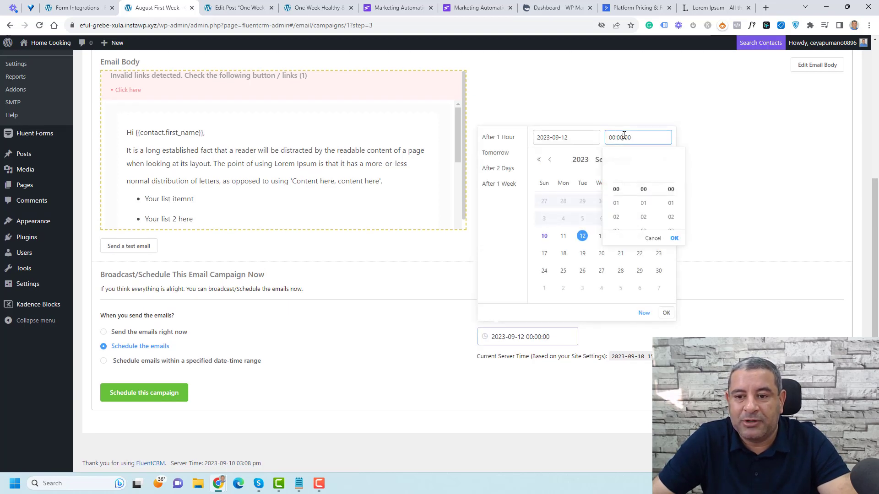
left_click(642, 217)
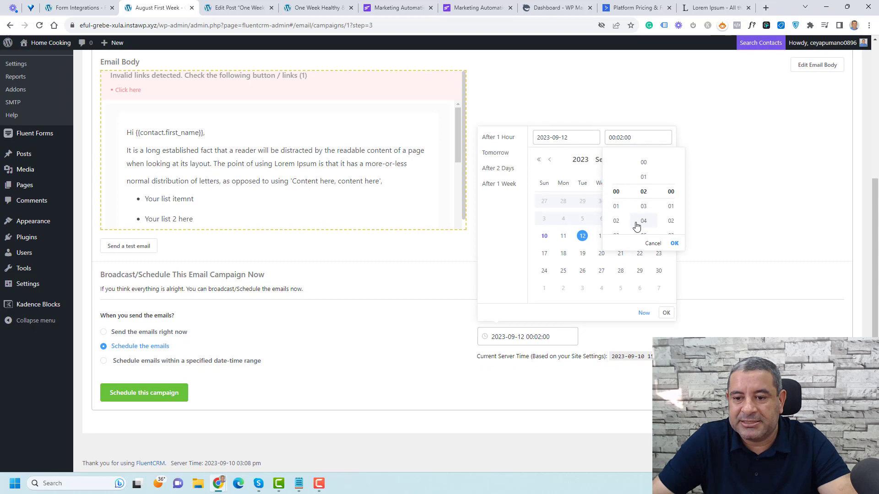
scroll(640, 222, "down", 3)
scroll(616, 215, "down", 3)
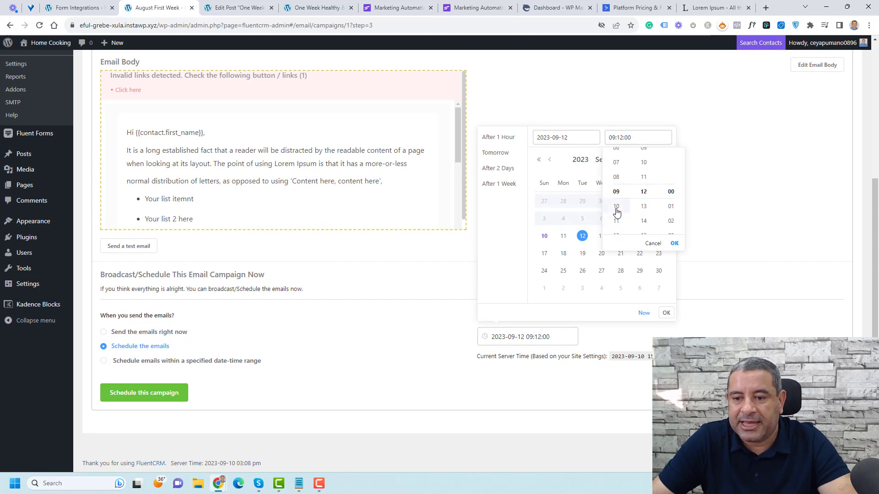
left_click(617, 207)
left_click(698, 209)
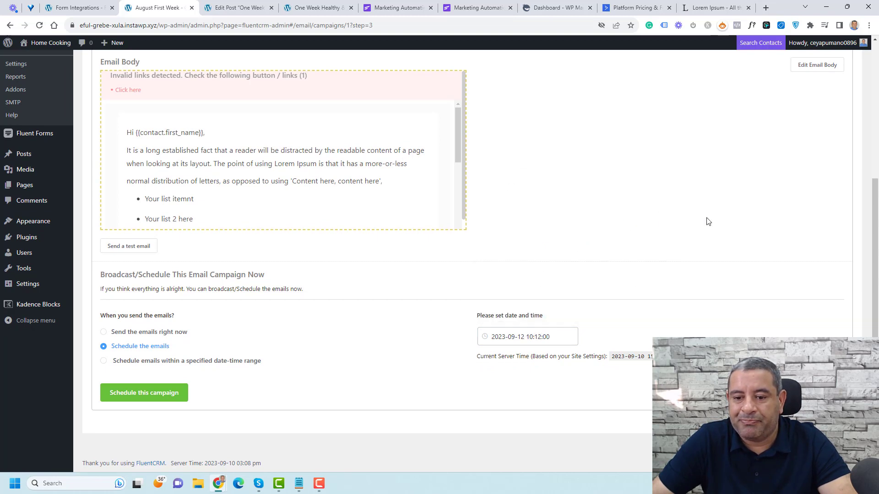
left_click(140, 398)
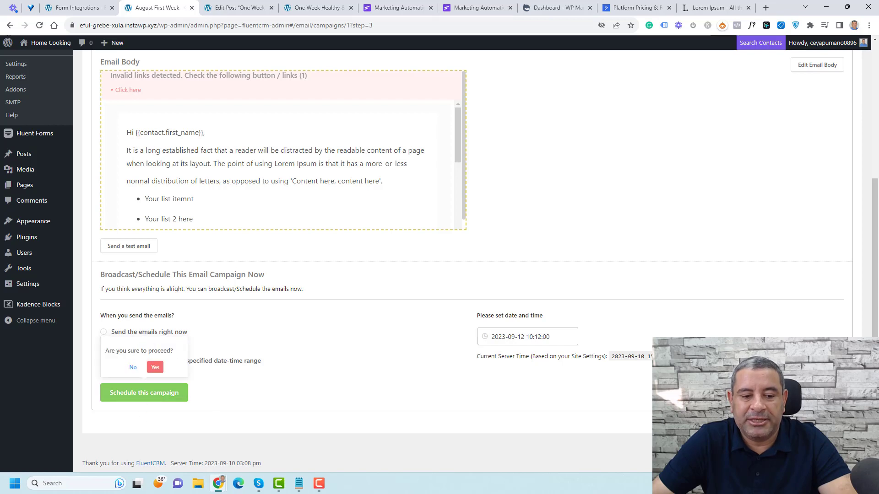
Step: Confirm with Yes, then go back to Email Campaigns where August First Week shows Pending-scheduled
left_click(155, 367)
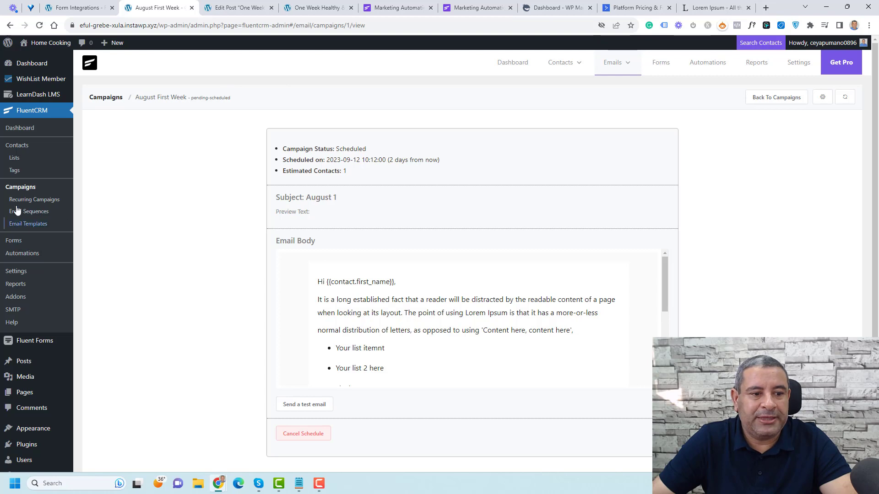
left_click(19, 188)
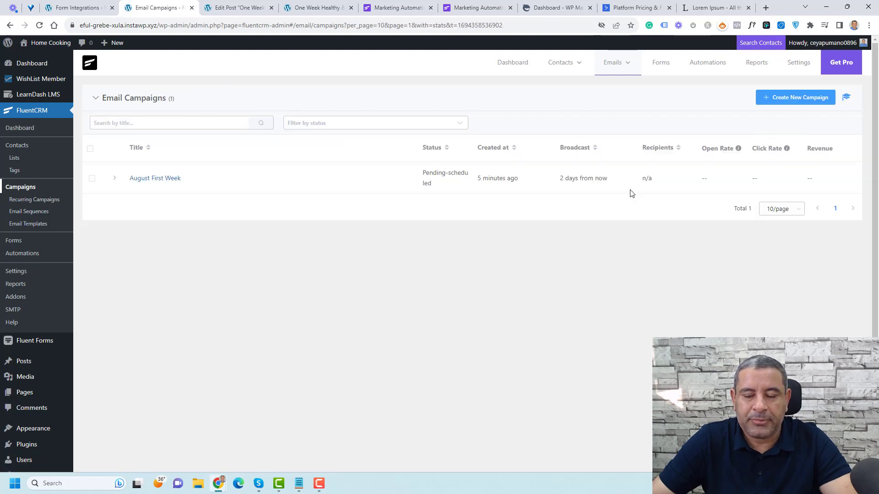
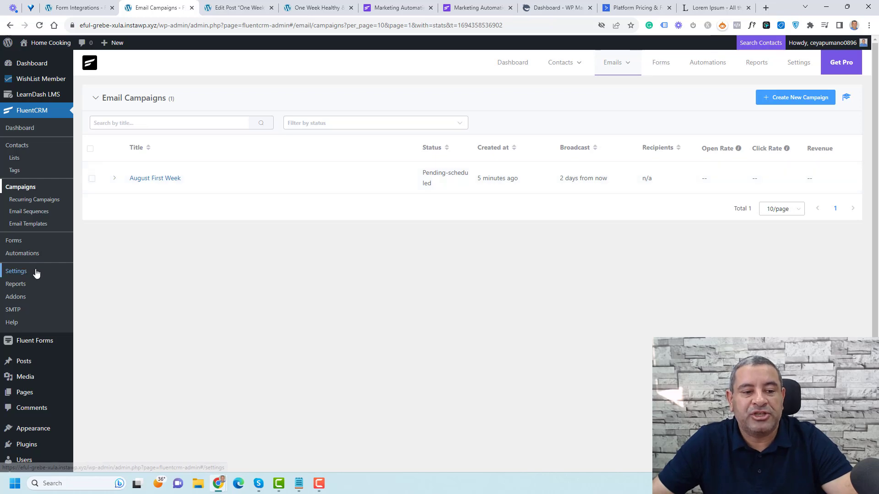
Step: Browse the CRM and WordPress funnel triggers for a new automation, then close without creating one
left_click(32, 255)
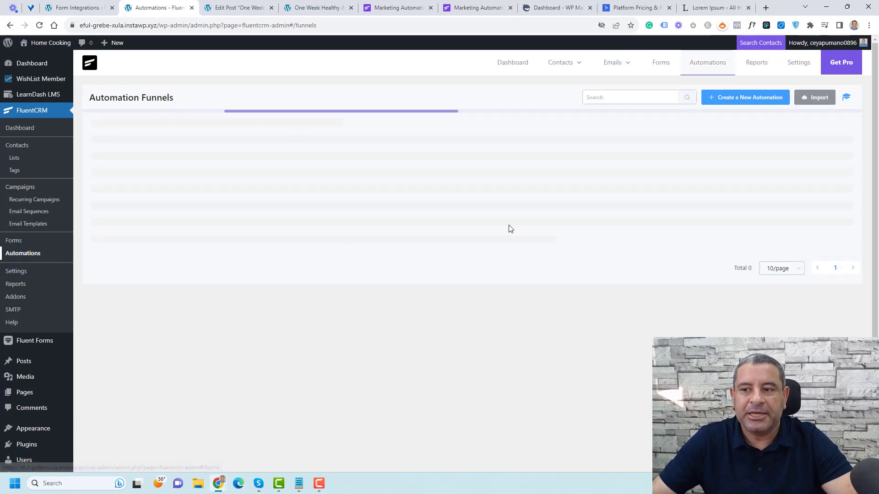
left_click(732, 98)
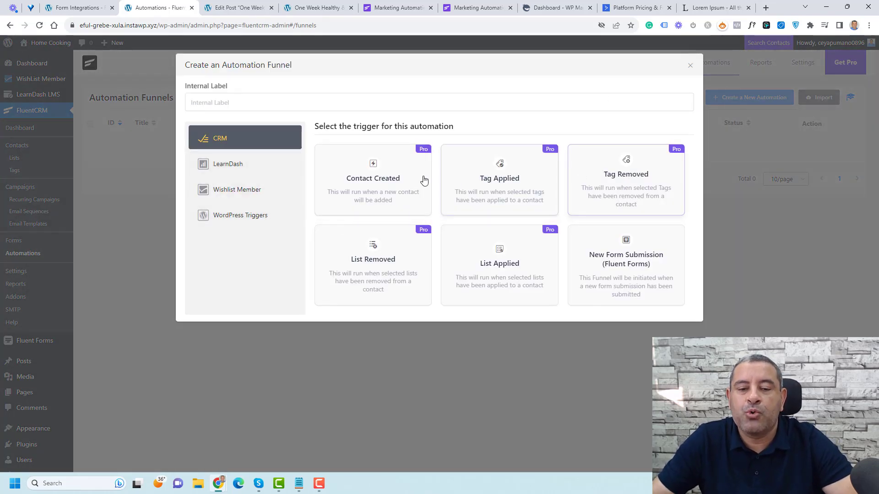
left_click(246, 218)
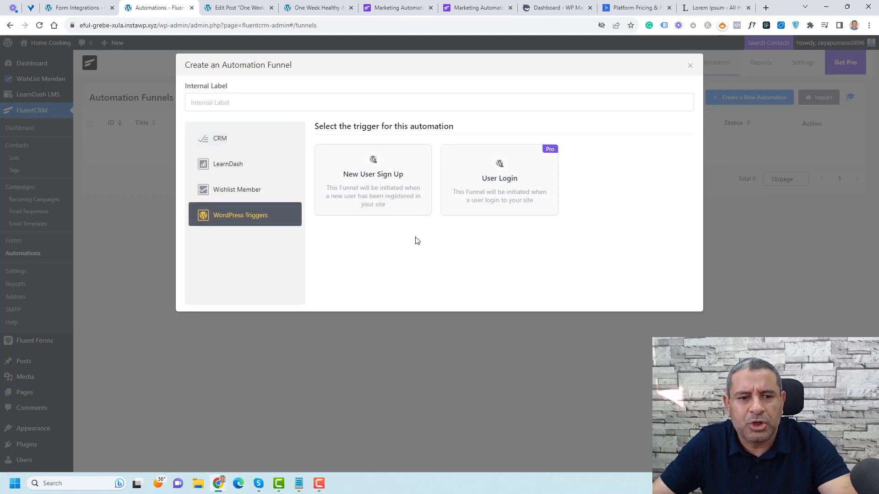
left_click(255, 144)
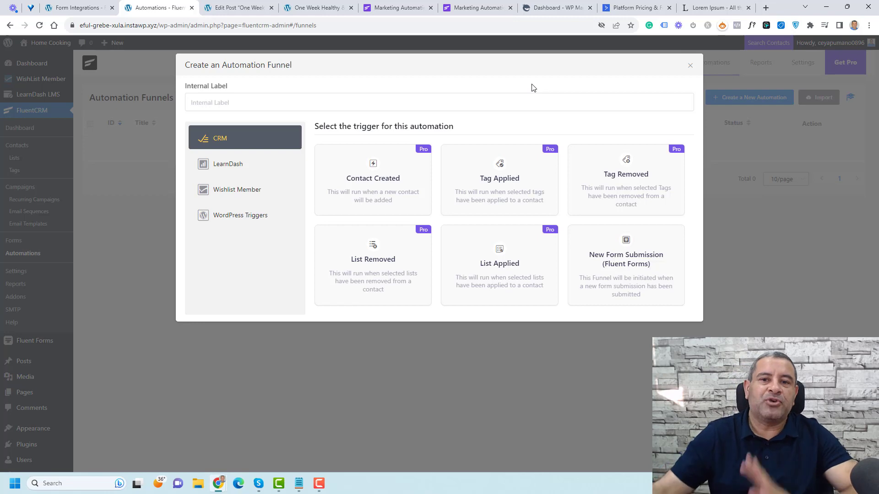
left_click(690, 65)
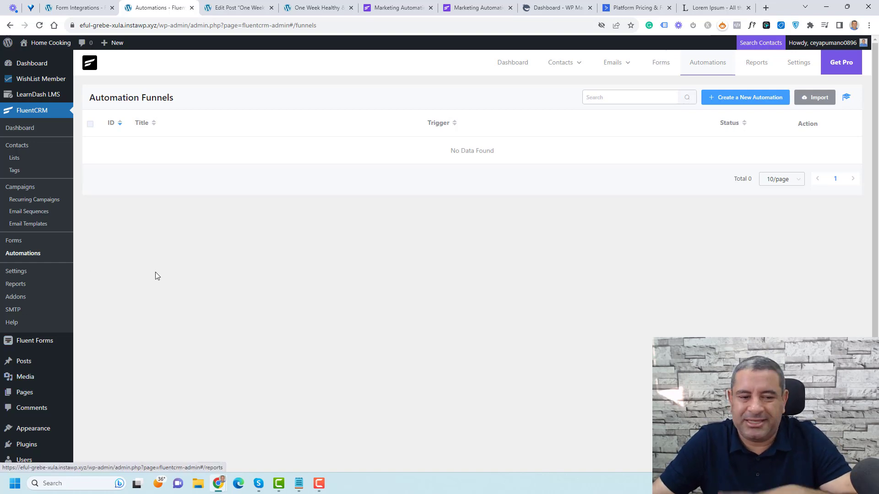
Step: Go to Plugins > Add New and reveal the Upload Plugin area
scroll(155, 275, "down", 2)
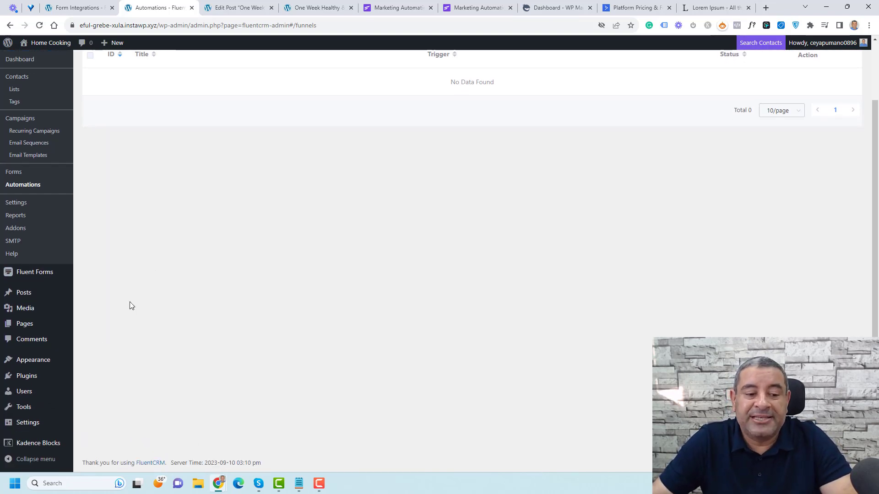
mouse_move(48, 380)
left_click(106, 390)
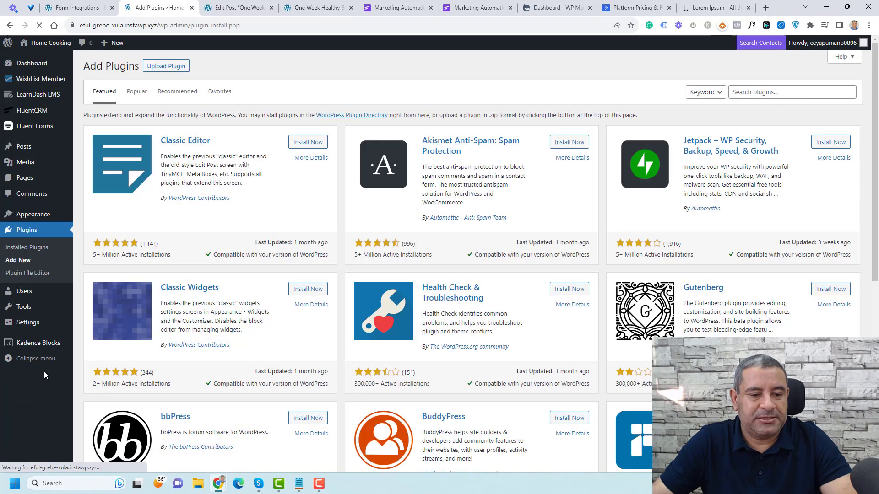
left_click(174, 67)
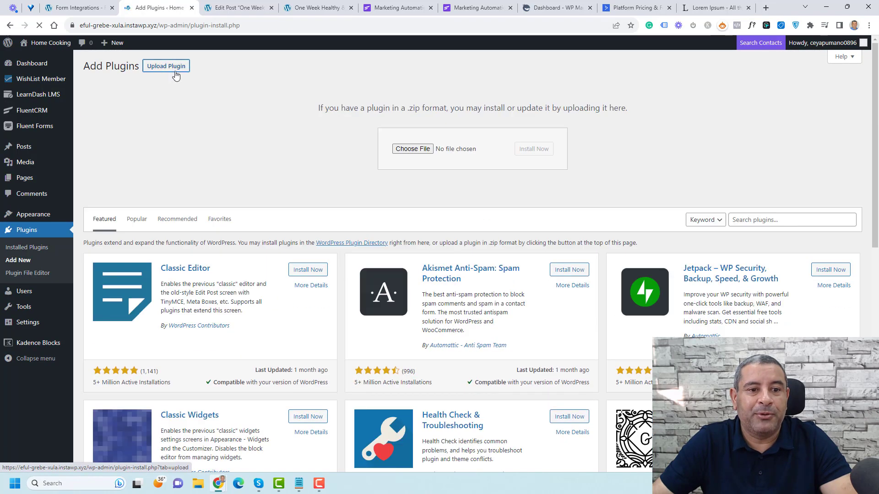
left_click(395, 8)
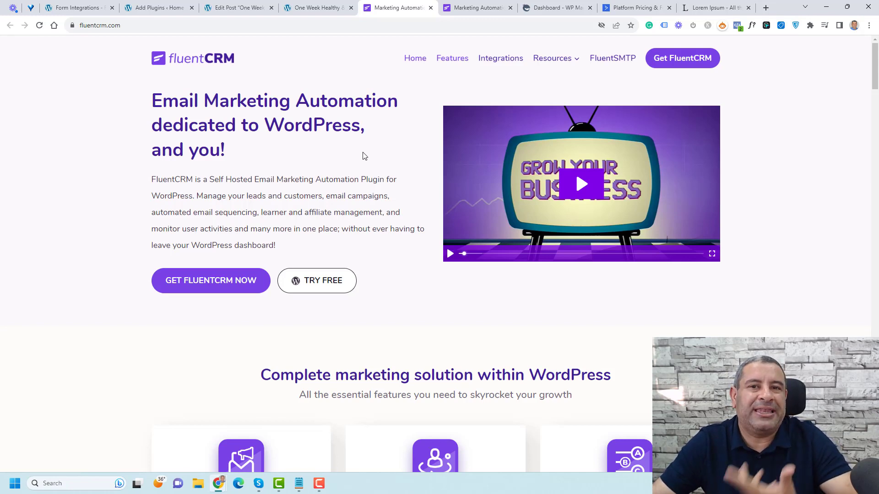
left_click(144, 6)
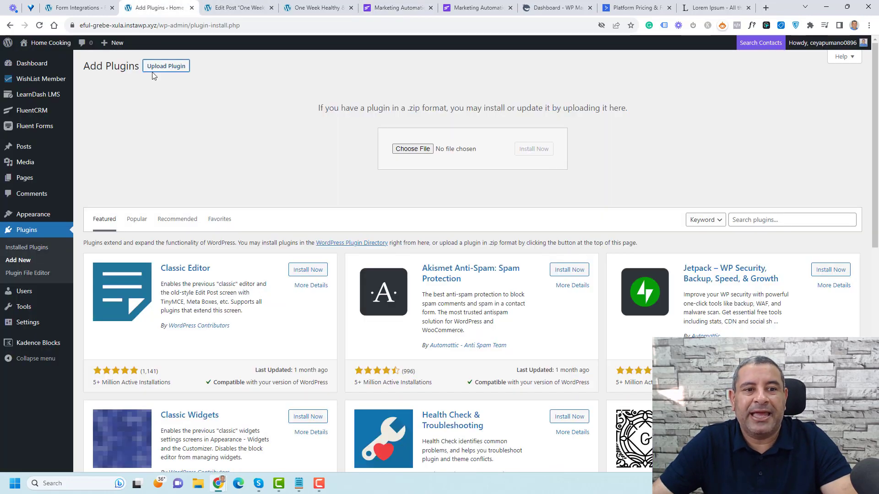
Step: Upload fluentcampaign-pro-2.8.30.zip from the Desktop, install it and activate it
left_click(413, 149)
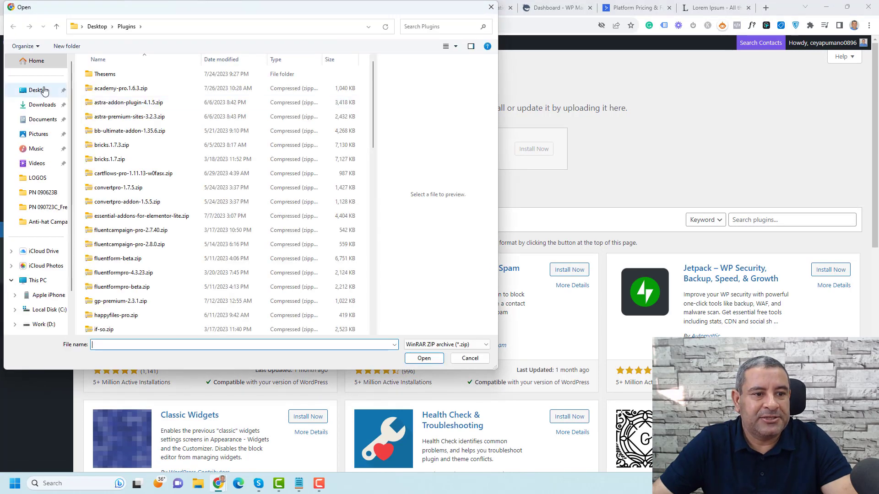
left_click(44, 90)
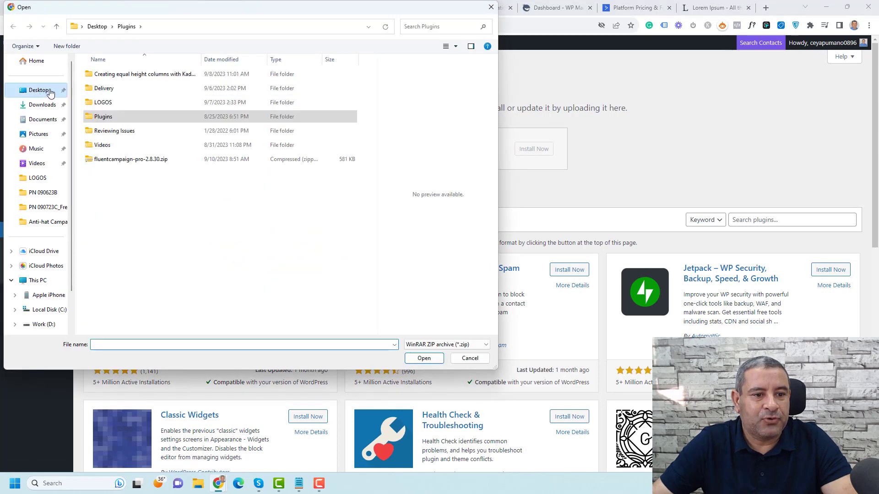
double_click(134, 161)
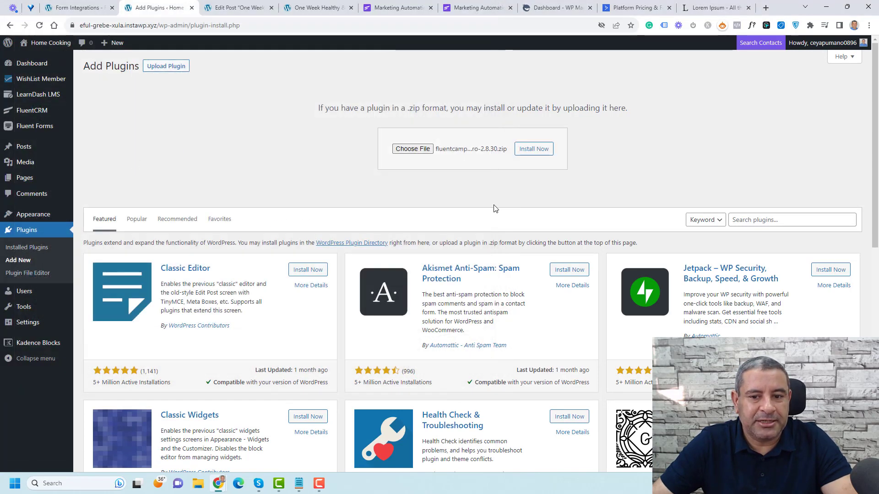
left_click(526, 154)
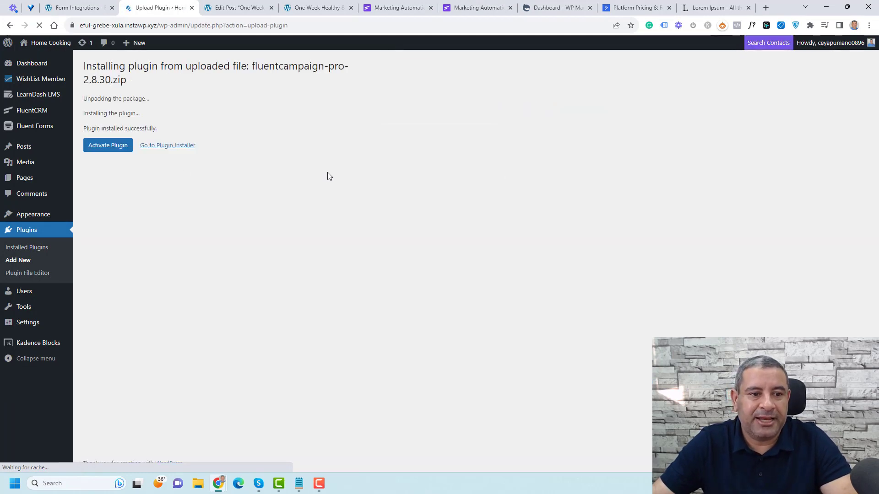
left_click(116, 146)
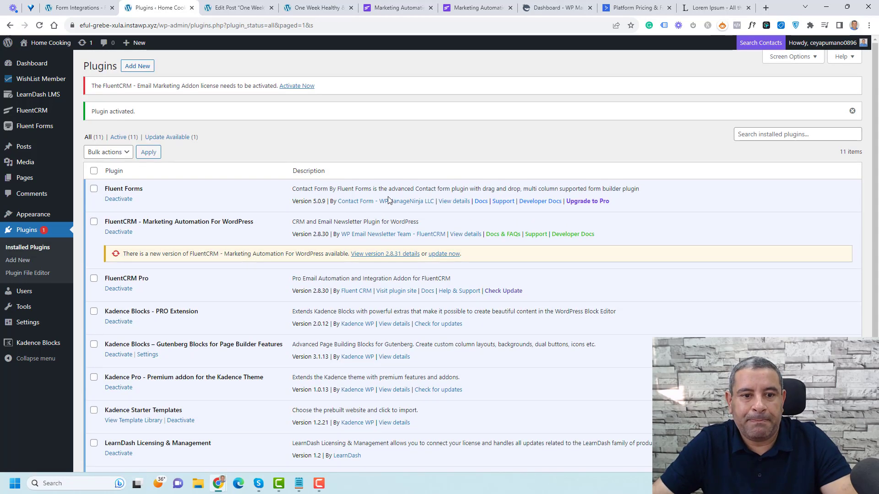
Step: Activate the FluentCRM Pro licence and open Business Settings
left_click(293, 86)
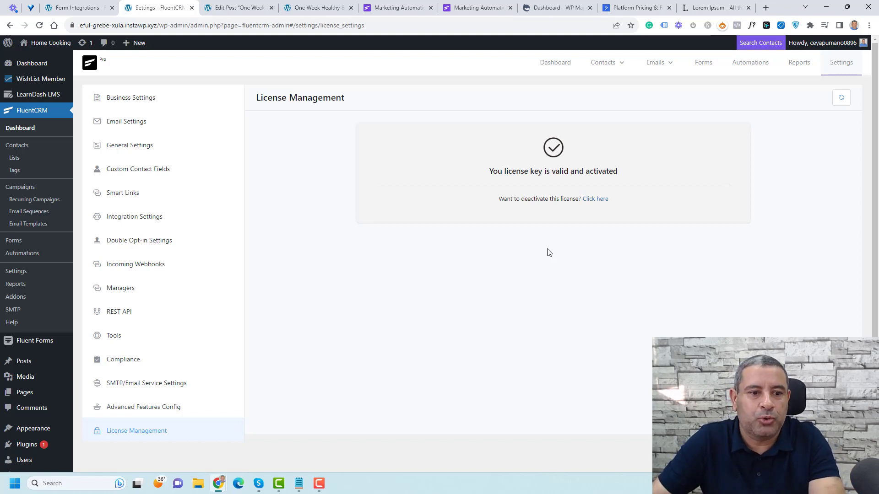
left_click(126, 103)
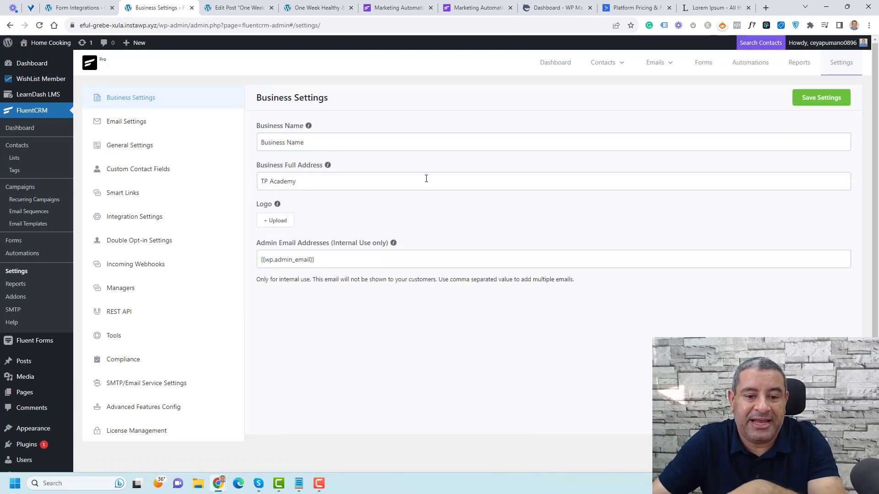
Step: In Email Settings, fill in the sender's From Name and From Email Address
left_click(142, 122)
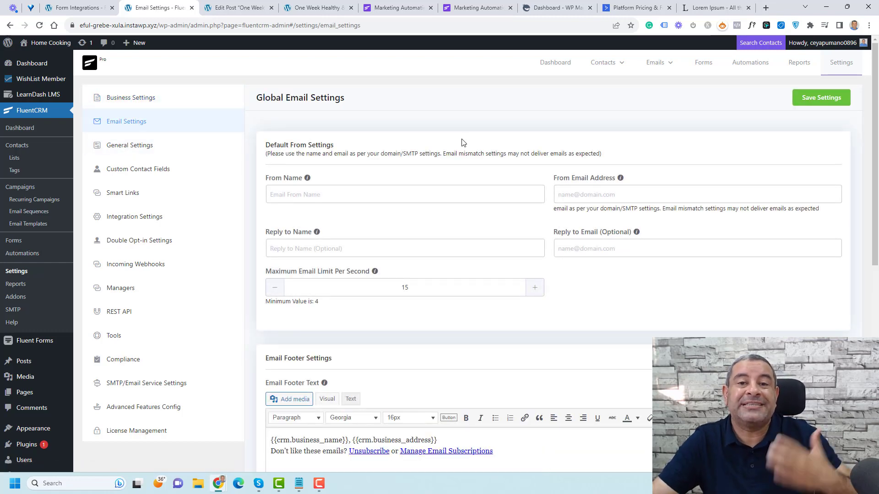
scroll(462, 142, "down", 1)
left_click(403, 148)
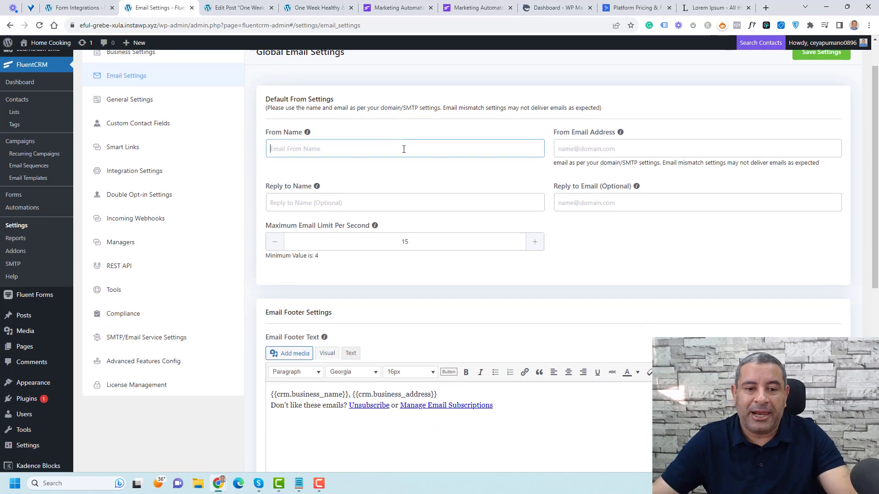
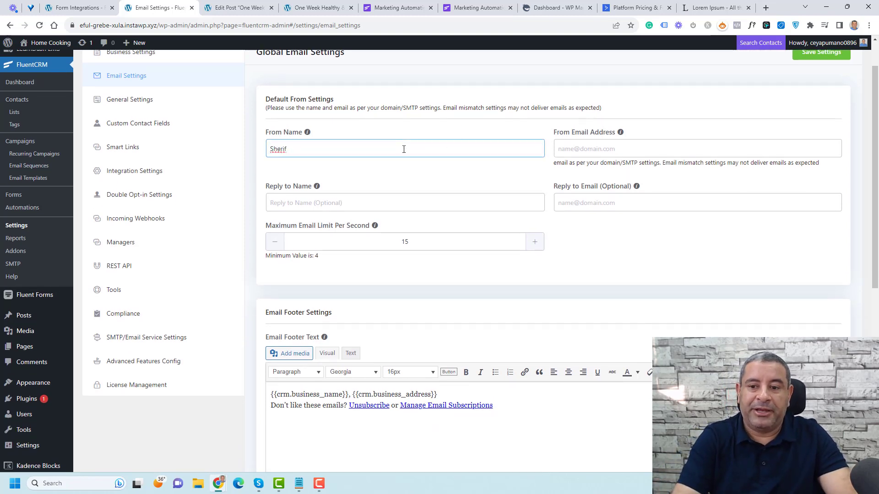
key("Tab")
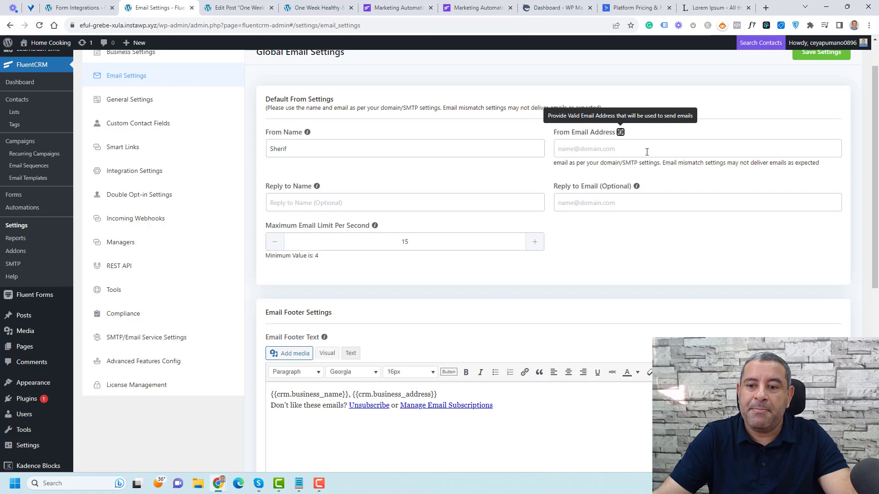
key("Tab")
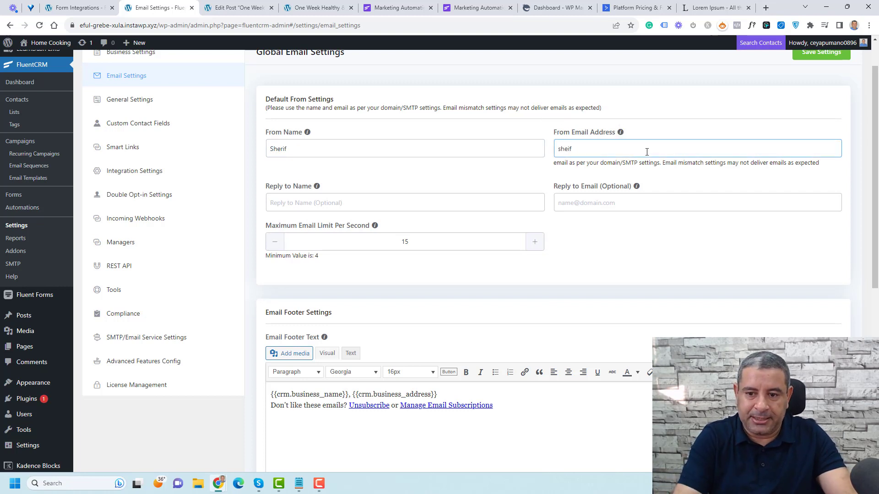
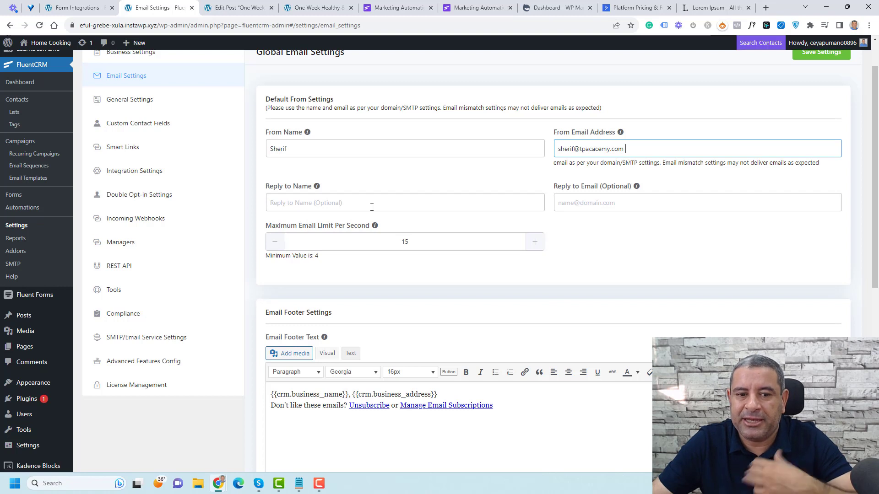
left_click(619, 260)
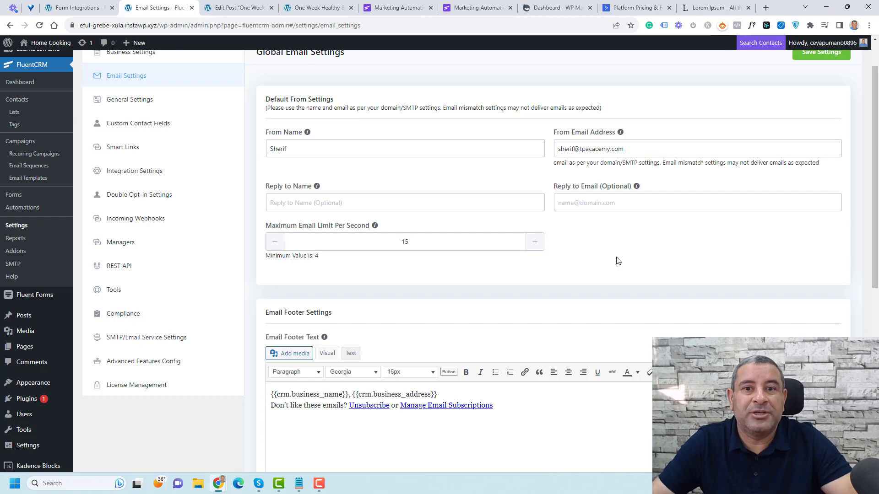
Step: Raise the maximum email limit per second above 15, then go to General Settings
scroll(424, 259, "down", 2)
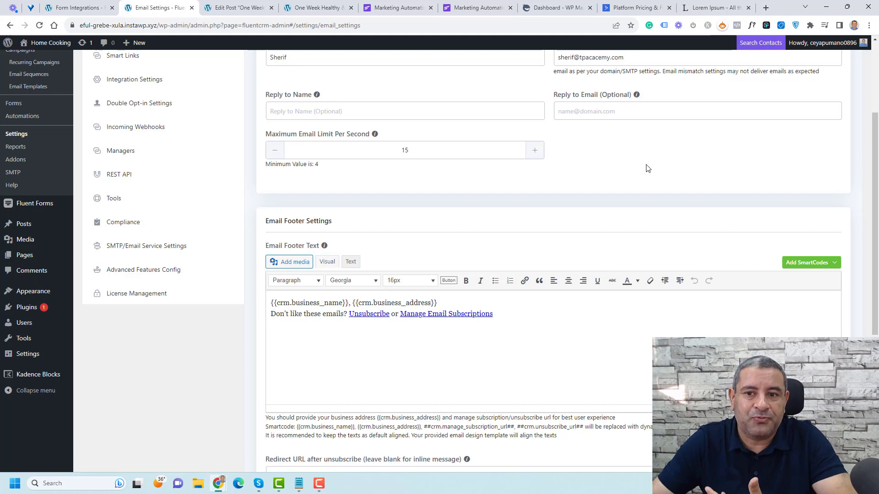
scroll(647, 168, "up", 2)
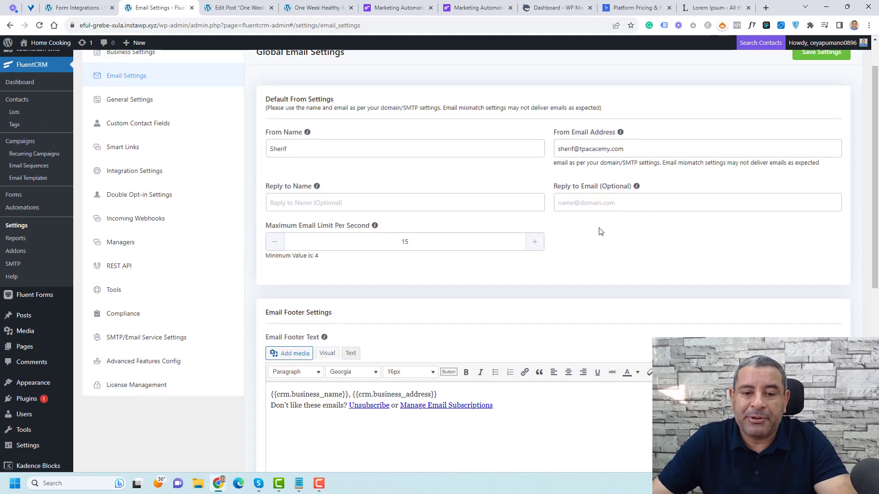
double_click(403, 242)
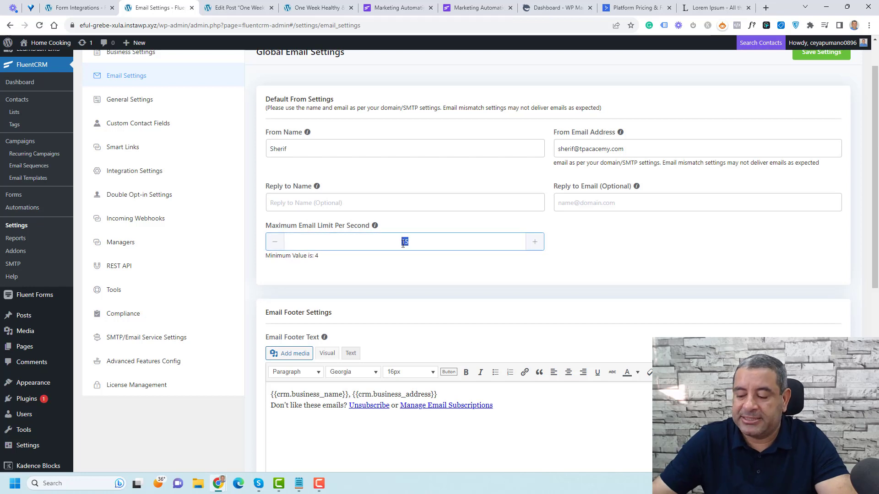
type("20")
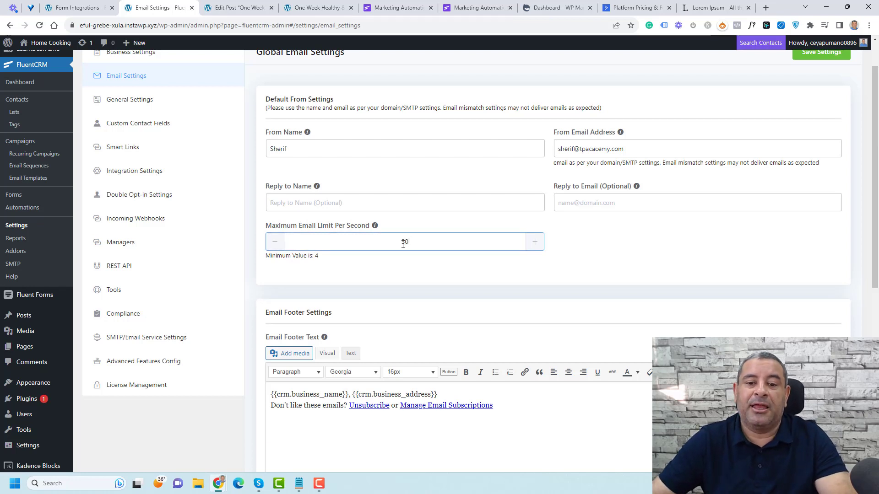
left_click(639, 241)
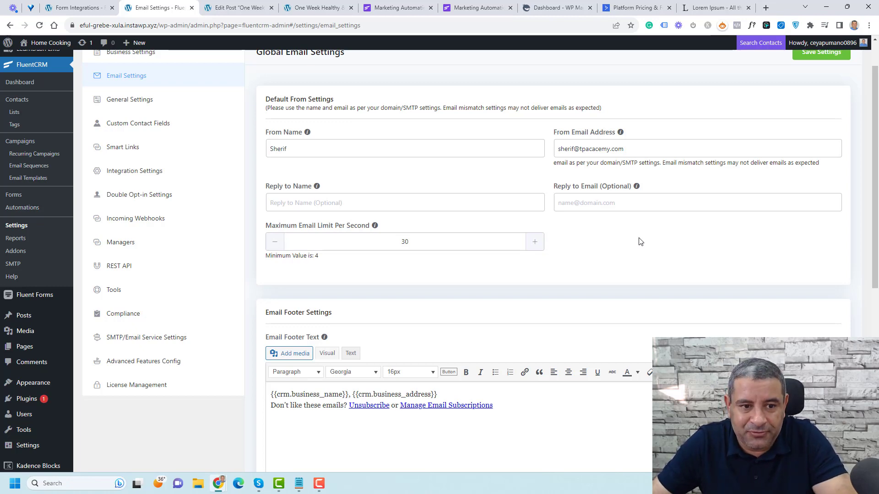
left_click(153, 100)
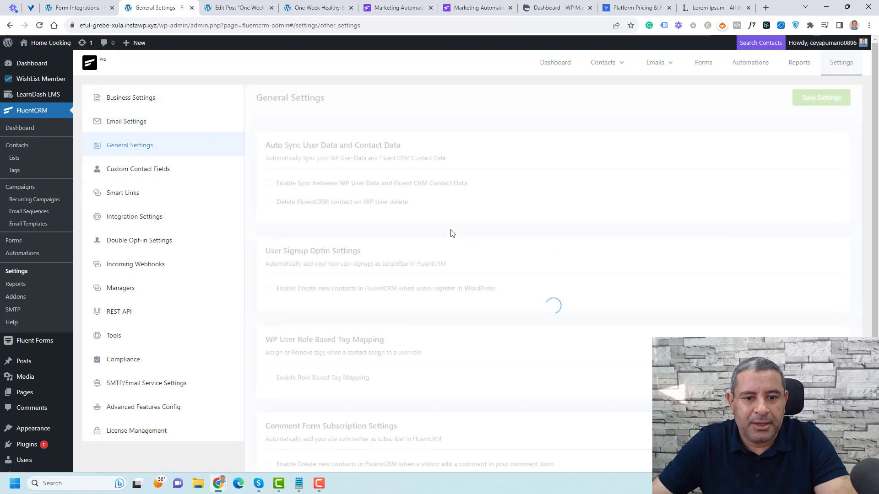
Step: Set integration Default List to Customers and Default Tag to Course A Customers, then view SMTP settings
scroll(452, 234, "down", 3)
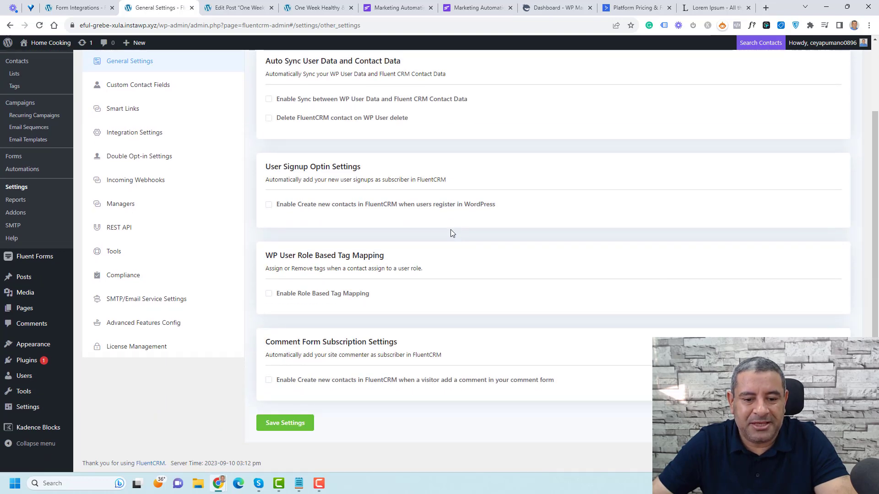
scroll(450, 233, "up", 1)
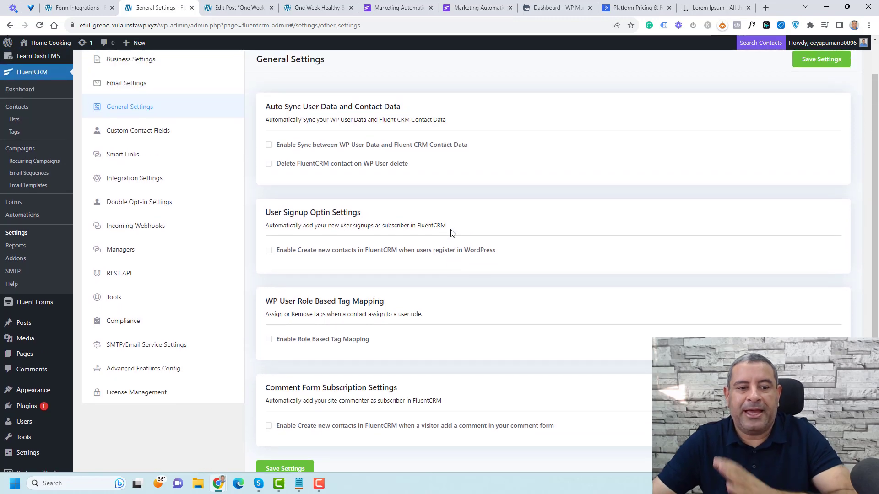
left_click(155, 178)
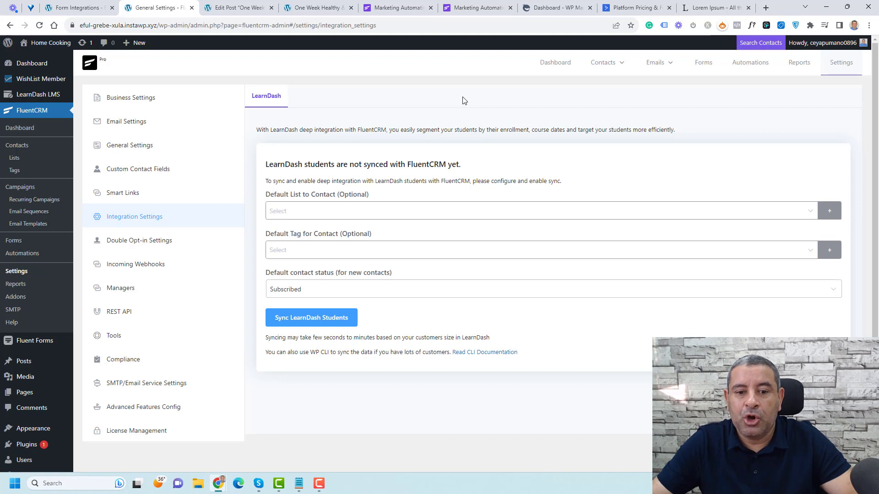
left_click(385, 212)
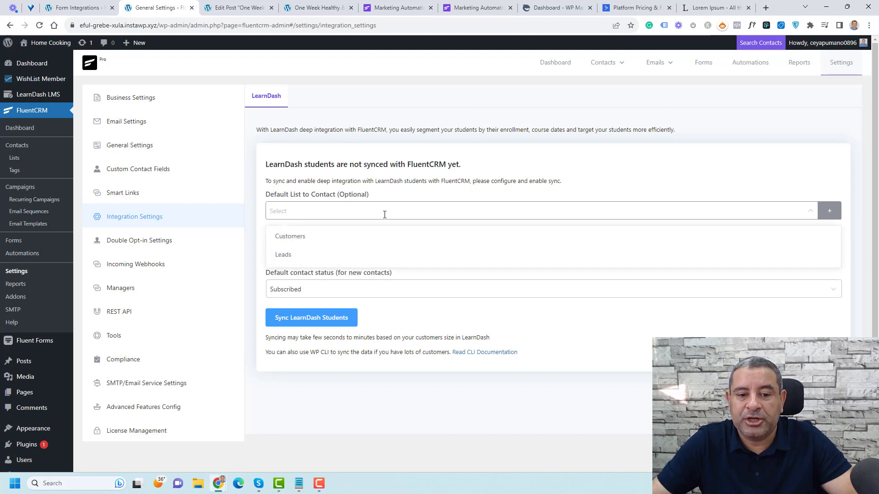
left_click(379, 240)
left_click(546, 169)
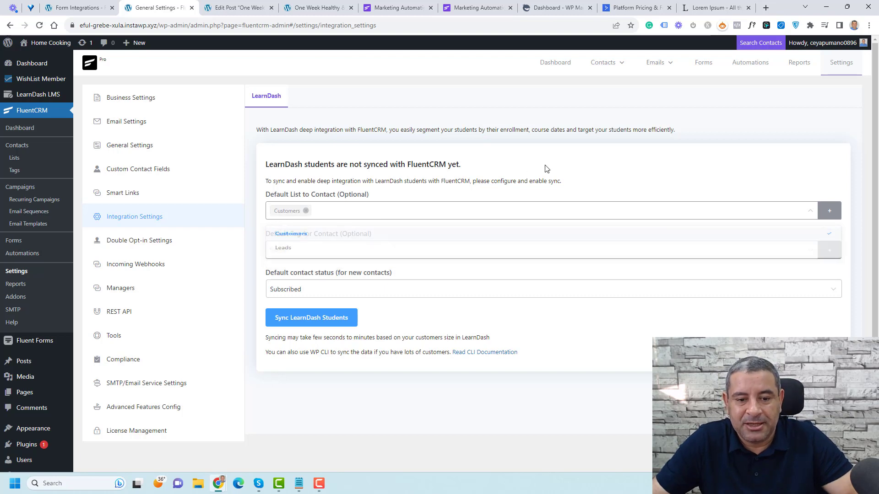
left_click(405, 248)
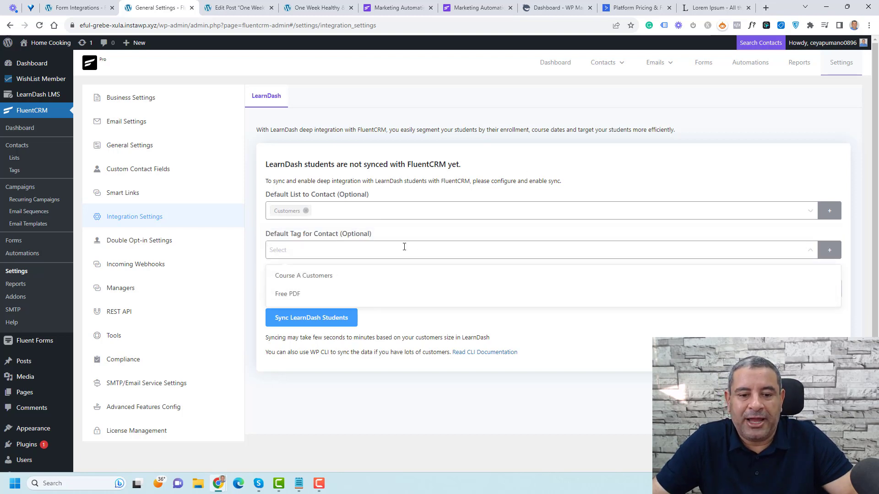
left_click(379, 276)
left_click(630, 343)
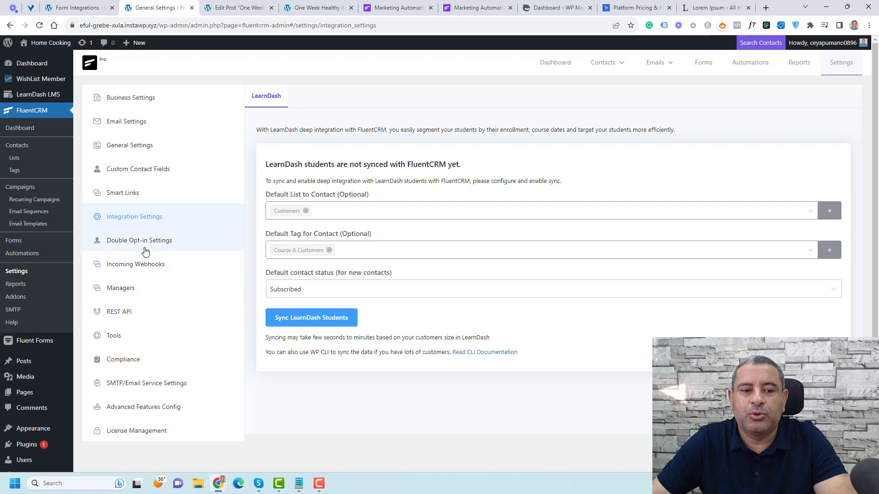
scroll(187, 327, "down", 2)
left_click(187, 326)
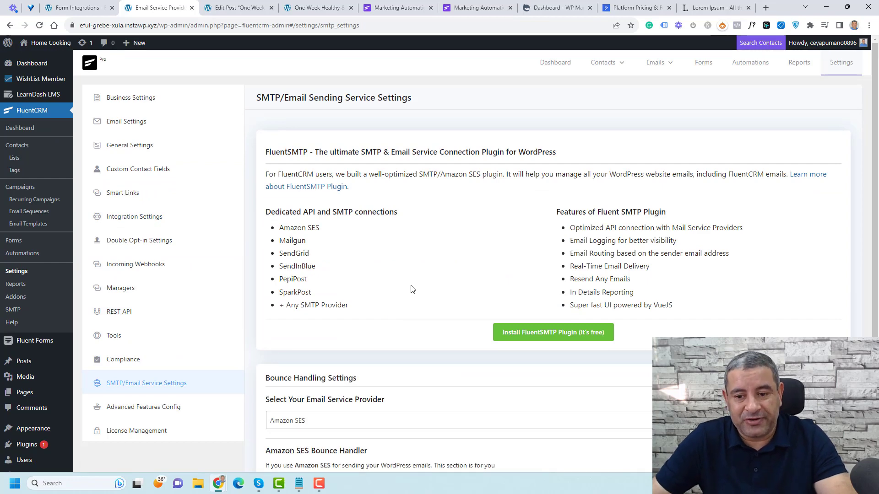
scroll(411, 289, "down", 2)
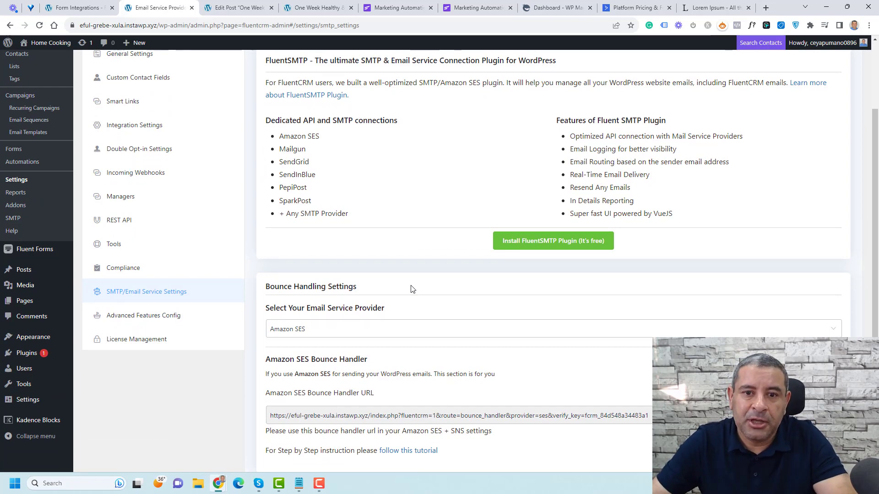
scroll(412, 288, "down", 1)
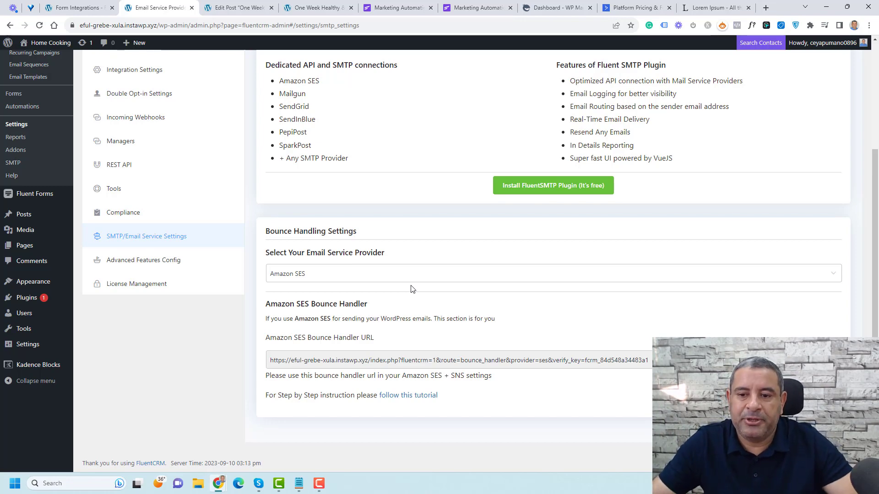
scroll(411, 288, "up", 3)
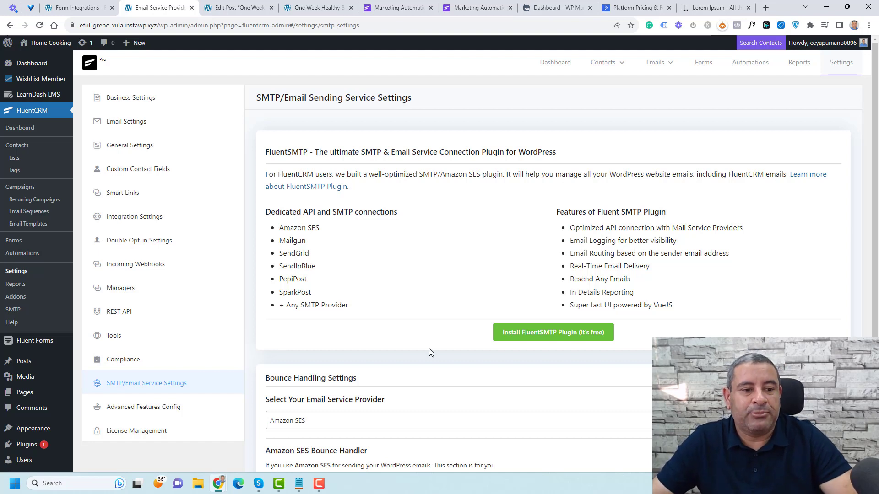
Step: Go to Automations and begin a new automation funnel
left_click(23, 256)
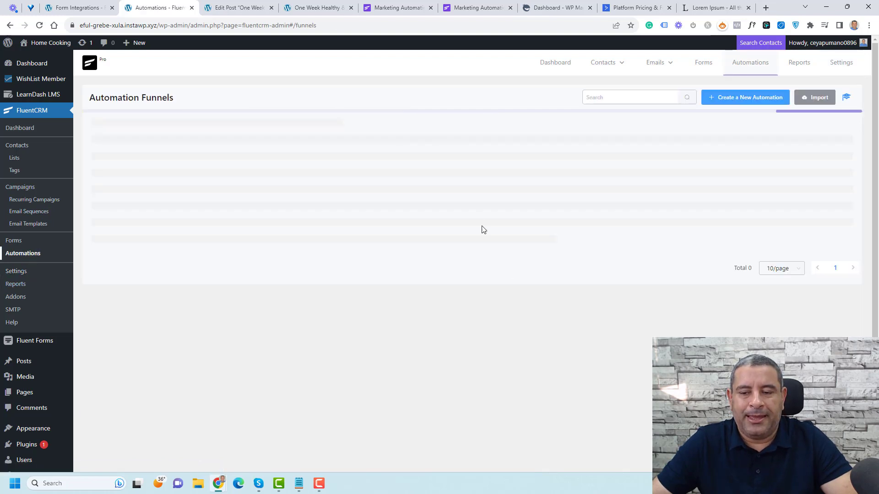
left_click(734, 98)
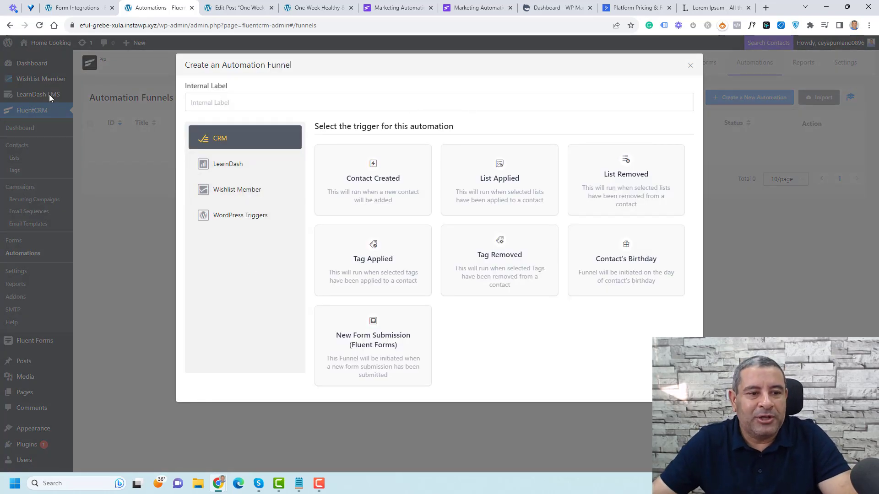
Step: Open LearnDash LMS > Courses in a new browser tab, then restart creating an automation
left_click(690, 65)
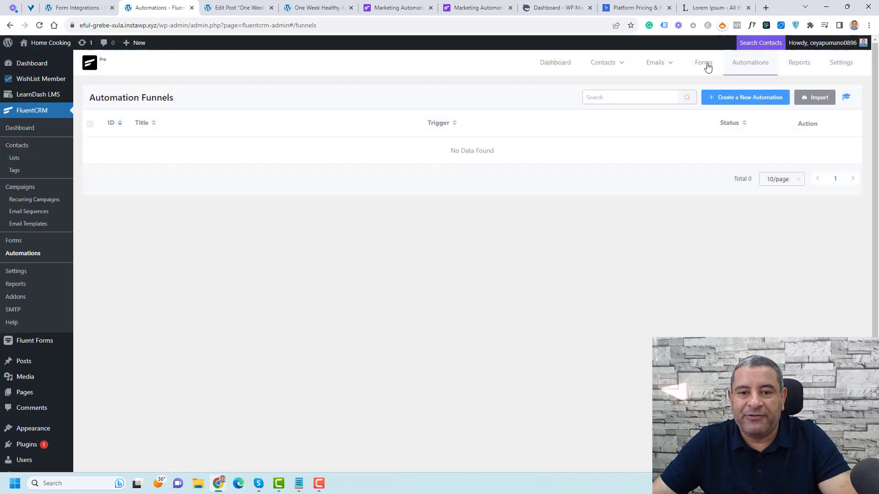
mouse_move(51, 85)
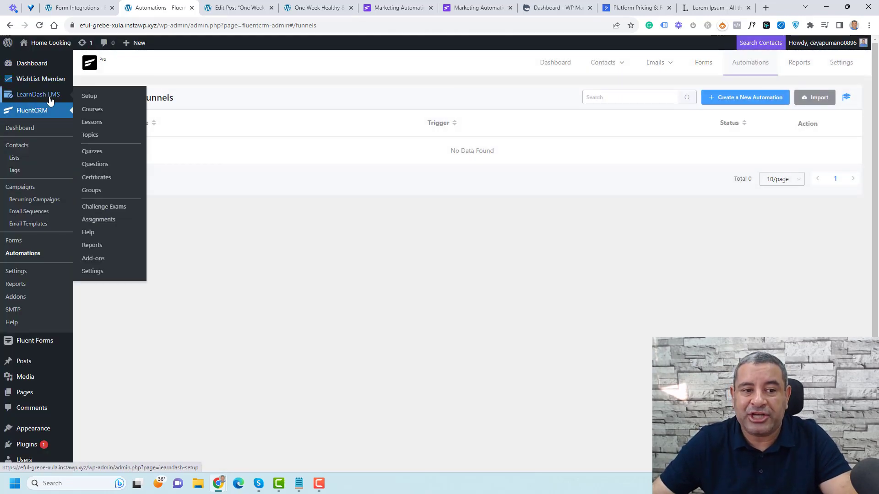
right_click(93, 111)
left_click(113, 119)
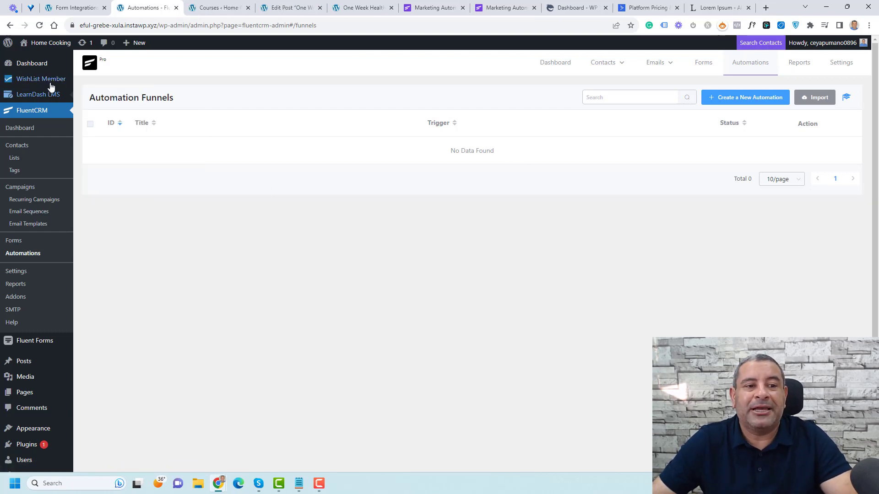
mouse_move(51, 85)
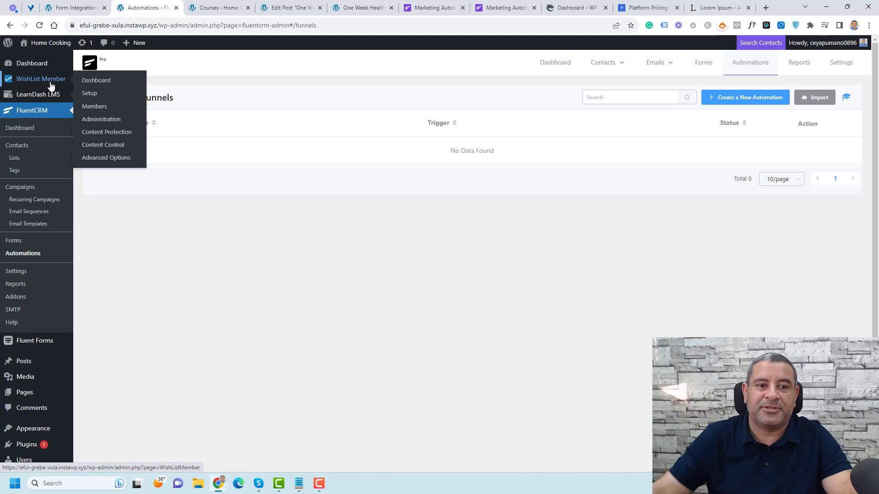
left_click(719, 102)
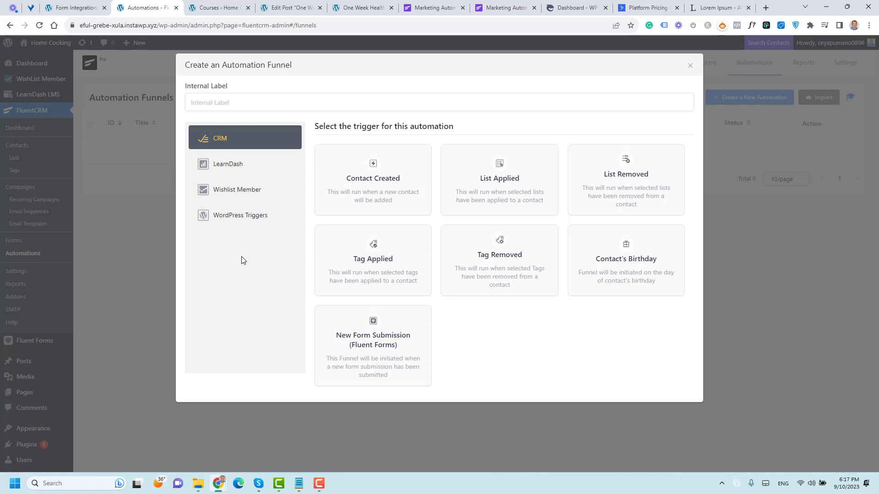
Step: Create the 'Automation for Course A' funnel using the LearnDash Enrolls in a Course trigger
left_click(229, 165)
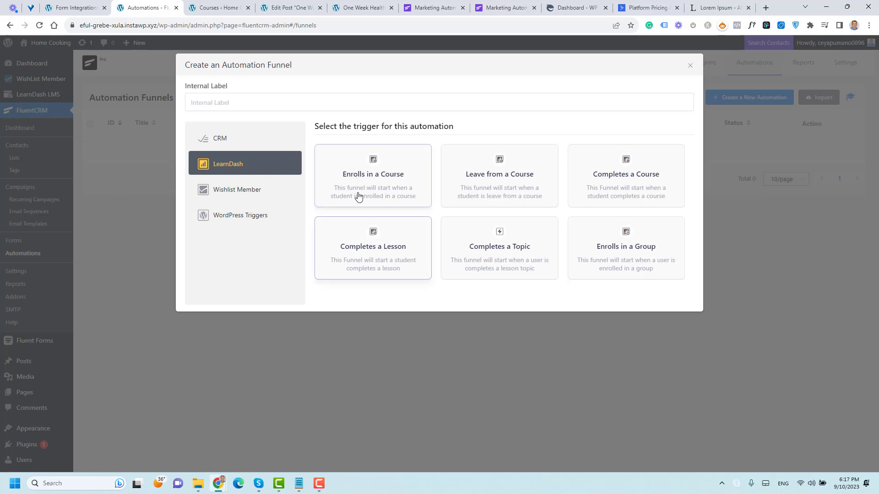
left_click(354, 98)
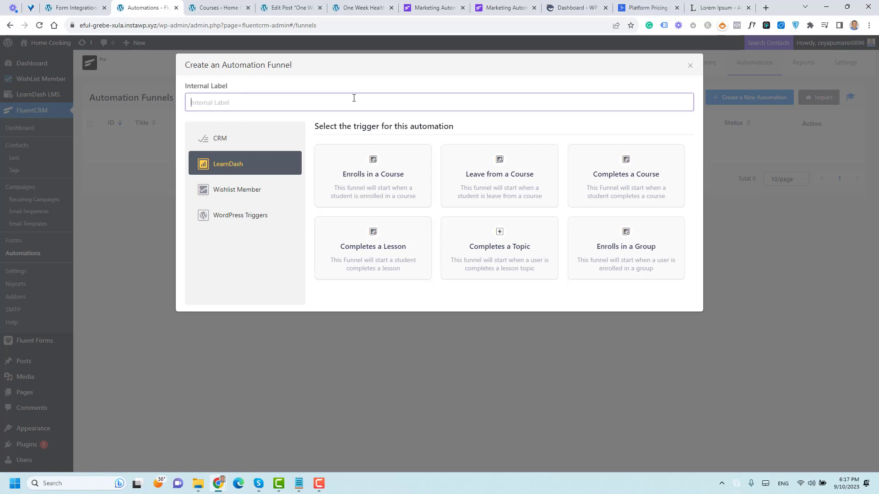
type("aUOTMAITO")
key("ctrl+a")
key("BackSpace")
type("Auotmation for ")
type("Course")
right_click(198, 108)
left_click(212, 118)
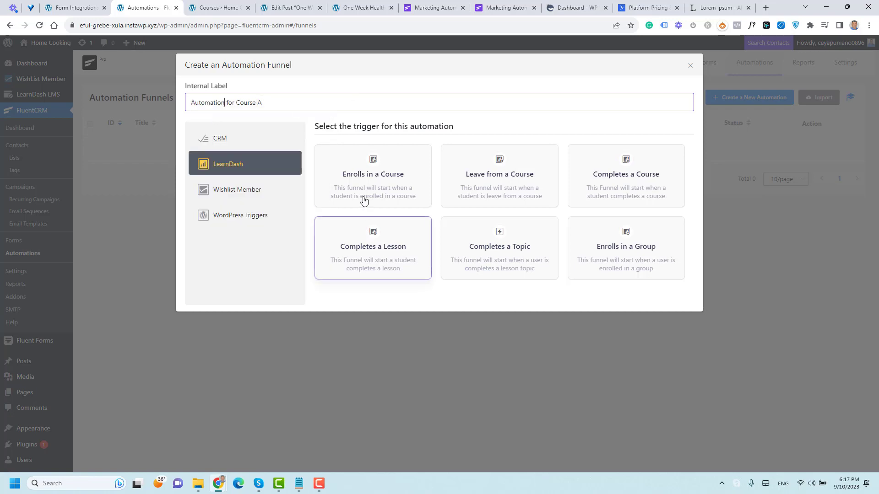
left_click(364, 179)
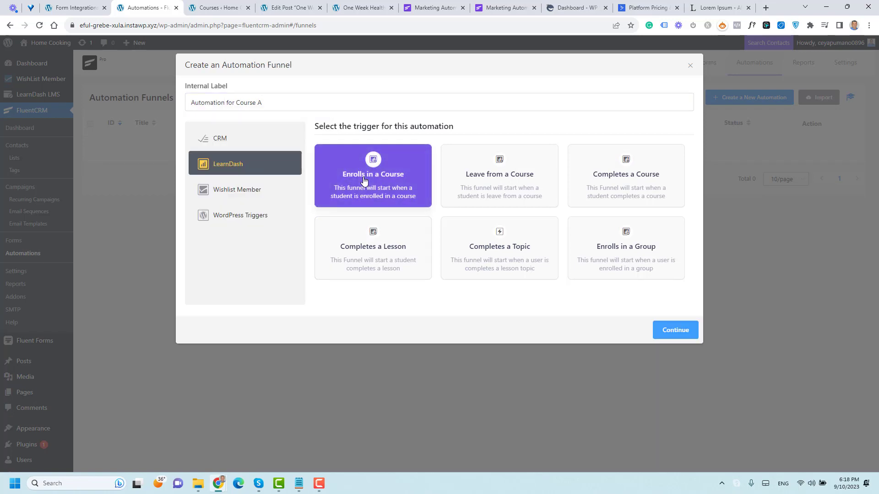
left_click(672, 331)
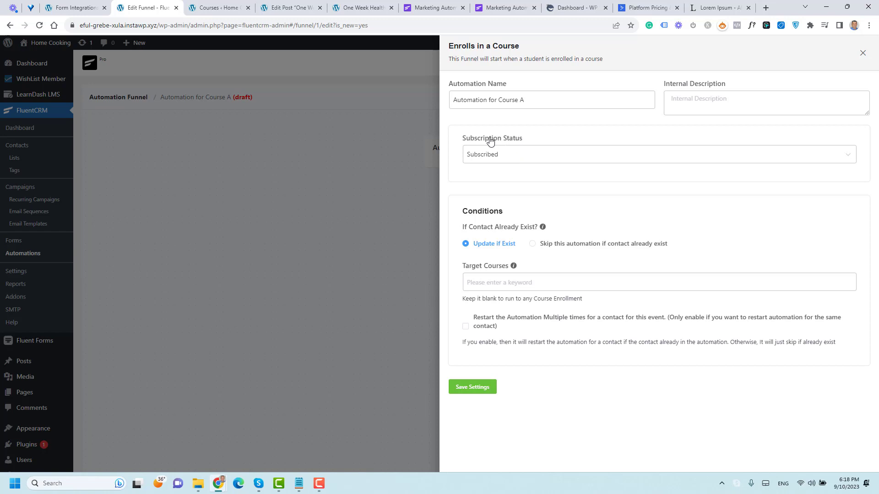
Step: Keep Subscription Status as Subscribed, target the Healthy Cooking course, and save the trigger
left_click(501, 161)
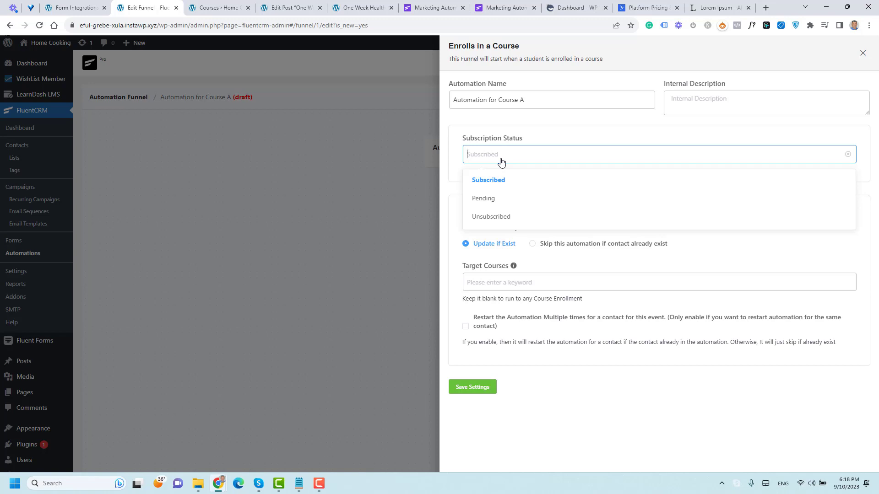
left_click(501, 161)
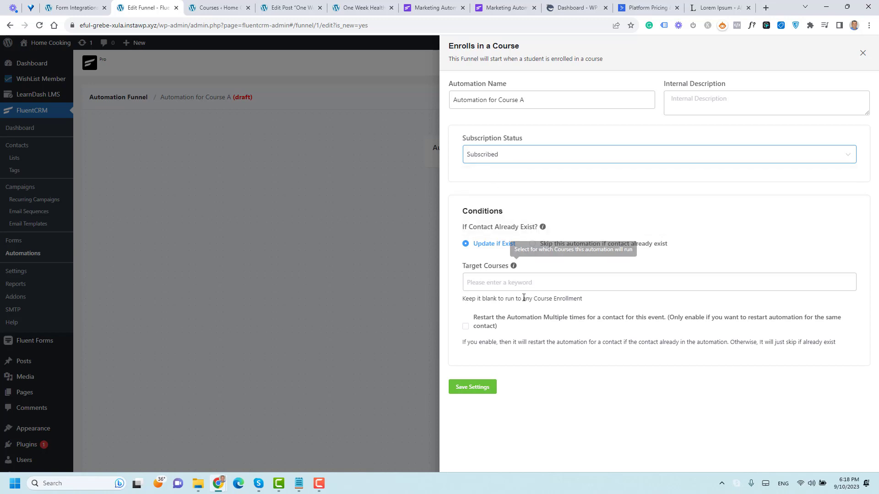
left_click(525, 279)
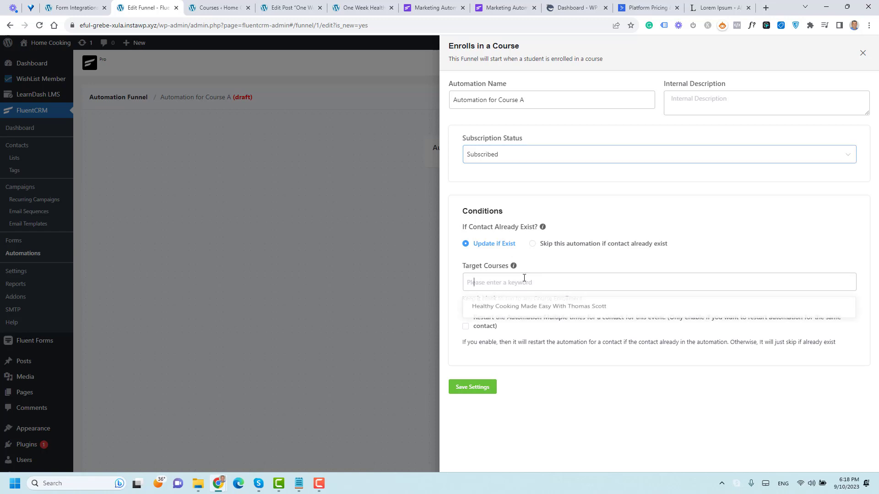
left_click(519, 313)
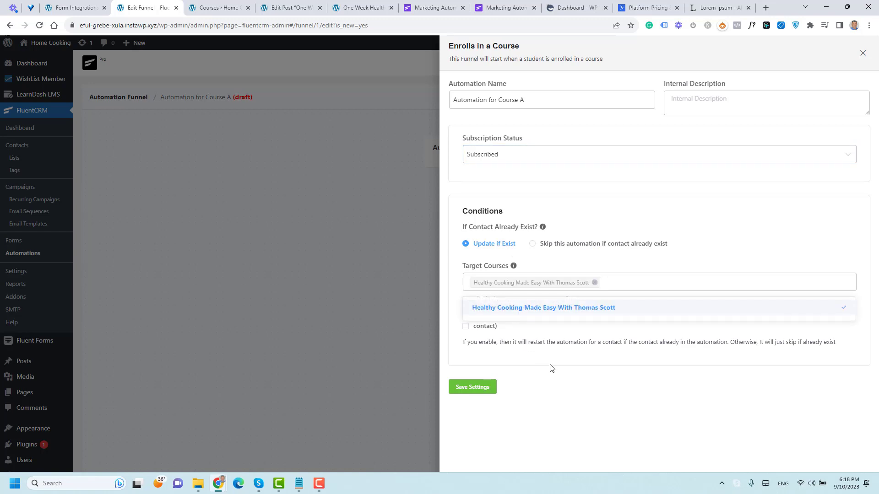
left_click(551, 369)
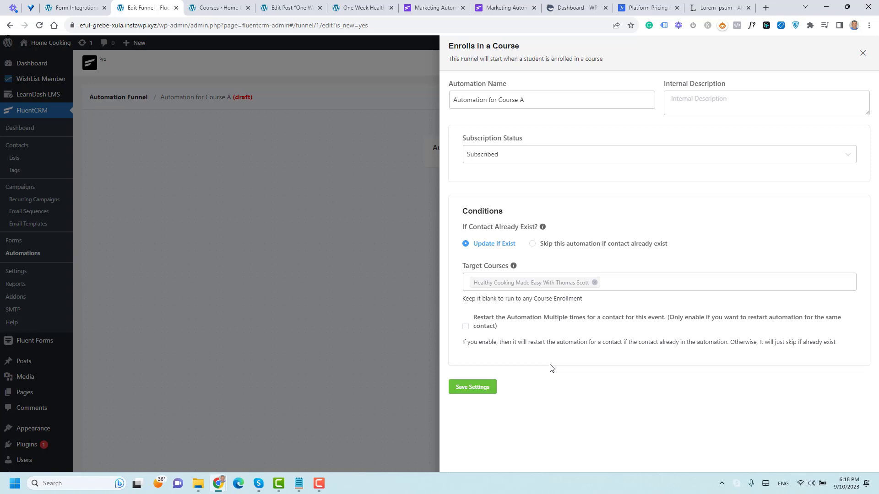
left_click(481, 386)
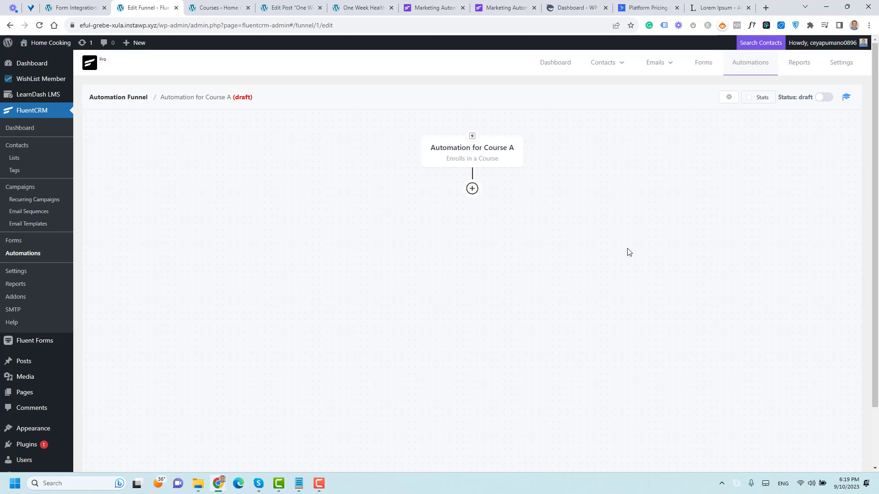
Step: Browse the available action blocks for the step after the trigger
left_click(471, 189)
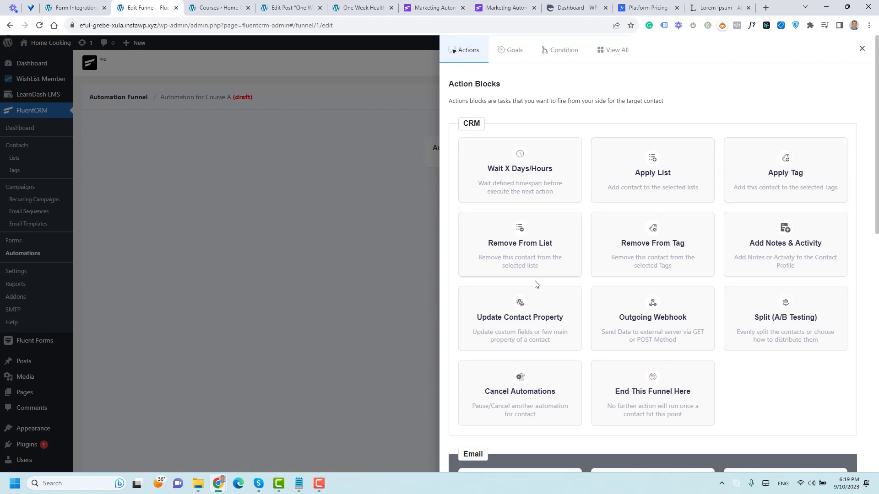
scroll(535, 284, "down", 3)
scroll(533, 172, "down", 5)
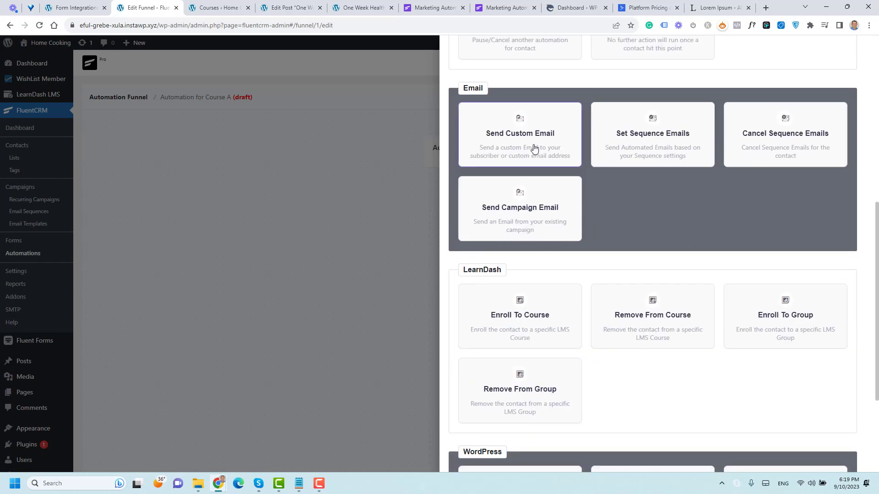
scroll(551, 259, "down", 3)
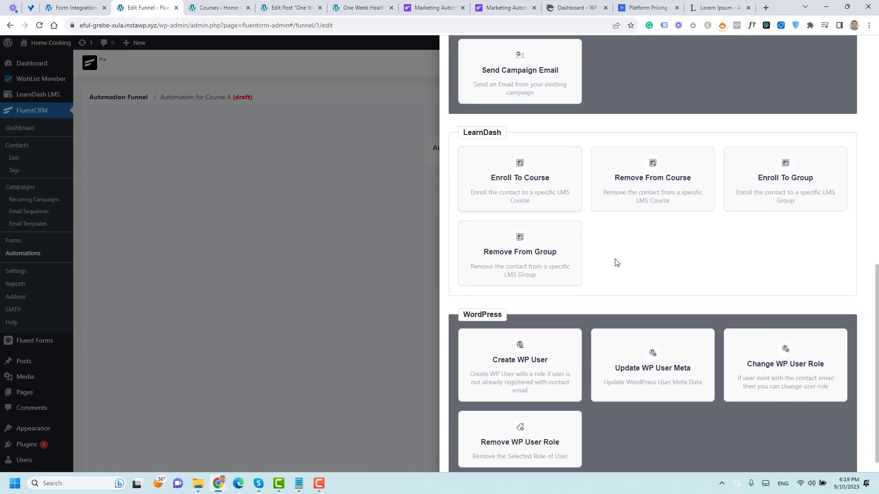
scroll(615, 262, "down", 1)
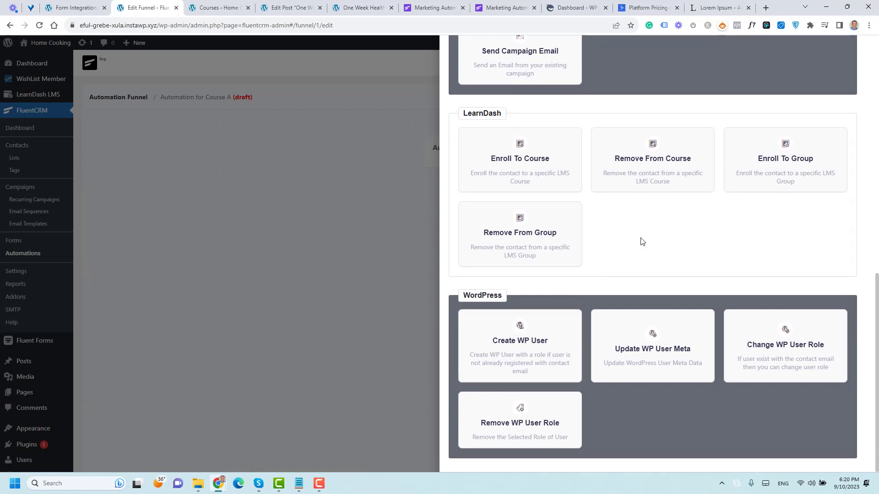
scroll(640, 240, "up", 10)
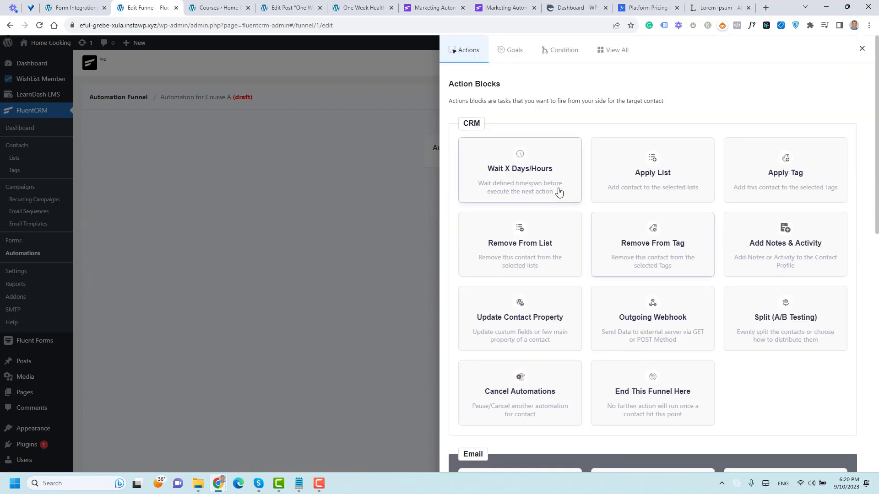
Step: Add a Wait step of 3 Minutes, save it, and open the action list below it
left_click(549, 185)
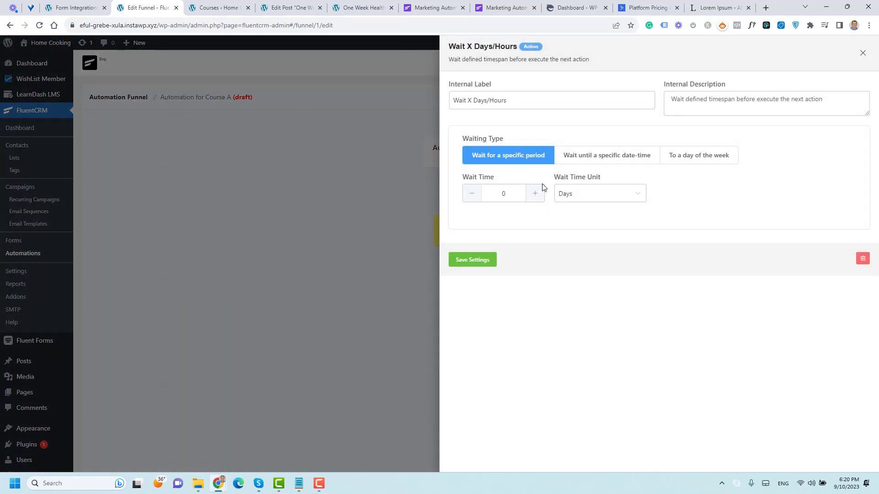
left_click(597, 199)
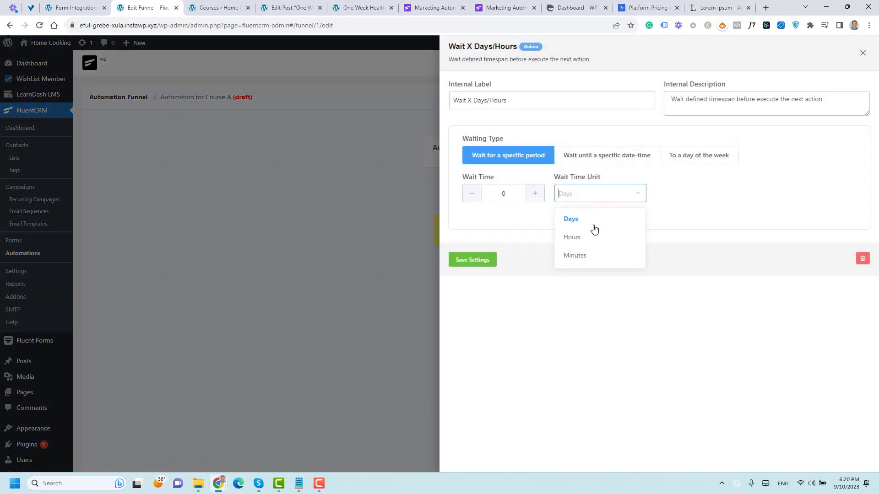
left_click(591, 260)
left_click(502, 194)
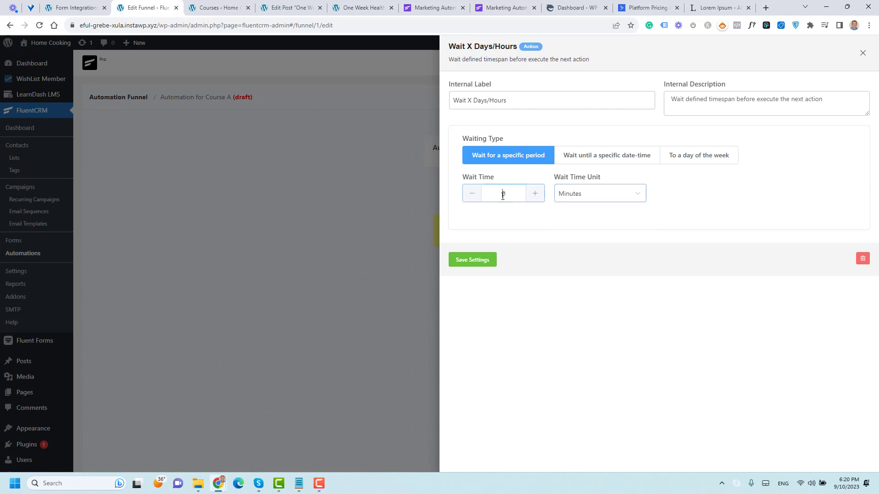
double_click(507, 195)
type("3")
left_click(476, 260)
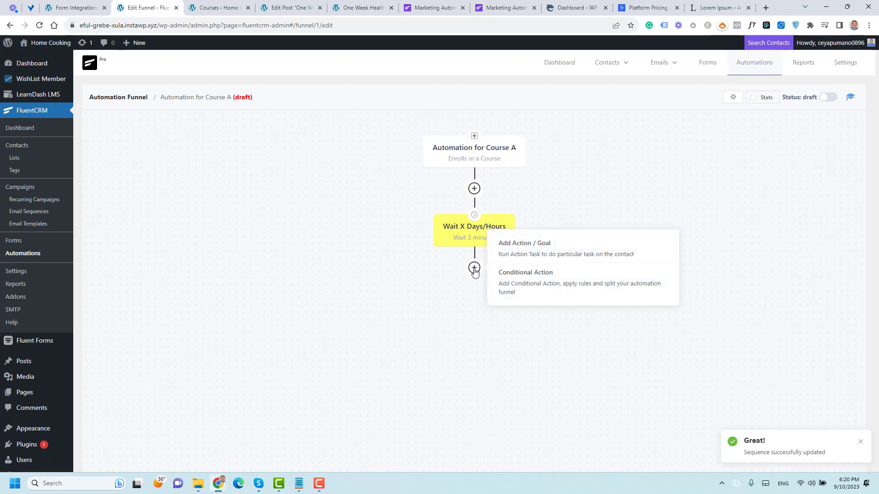
left_click(473, 268)
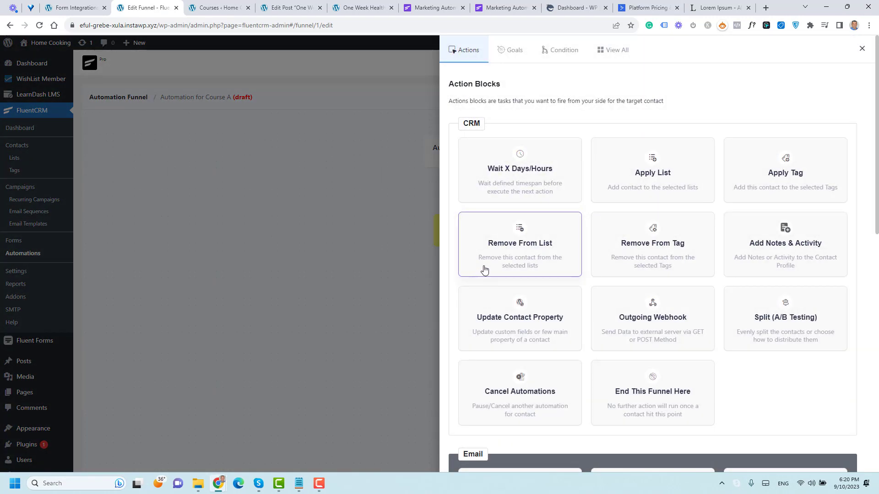
Step: Add a Send Custom Email step after the 3-minute wait with the subject 'Congratulations'
scroll(580, 251, "down", 9)
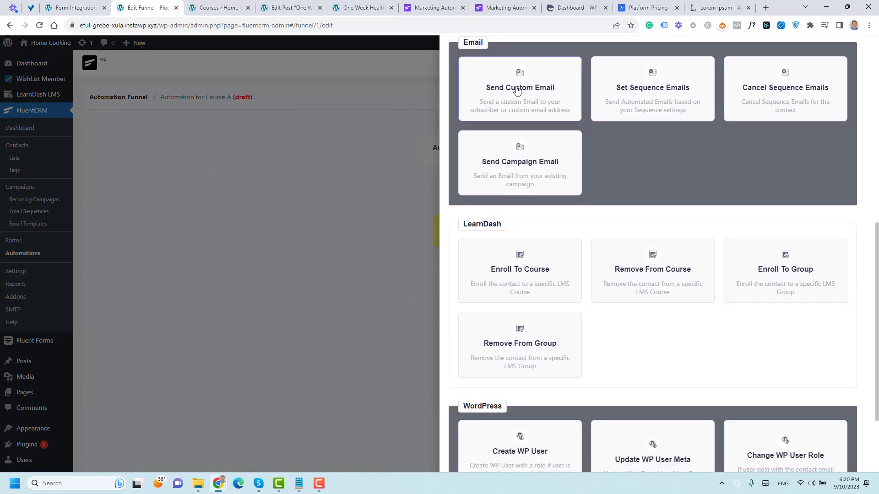
left_click(516, 89)
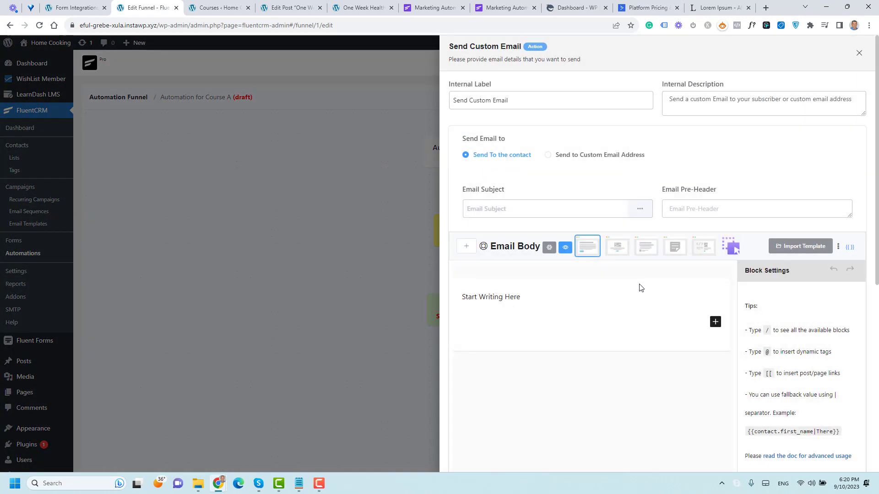
left_click(524, 201)
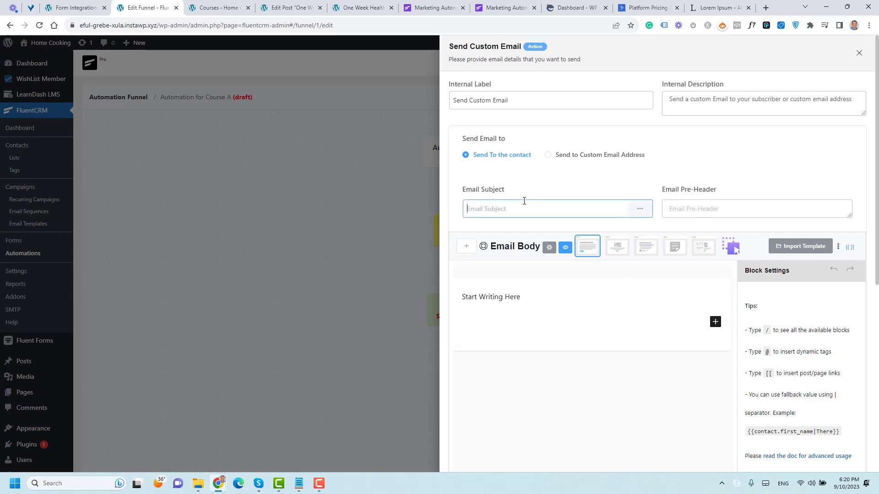
type("Congratulait")
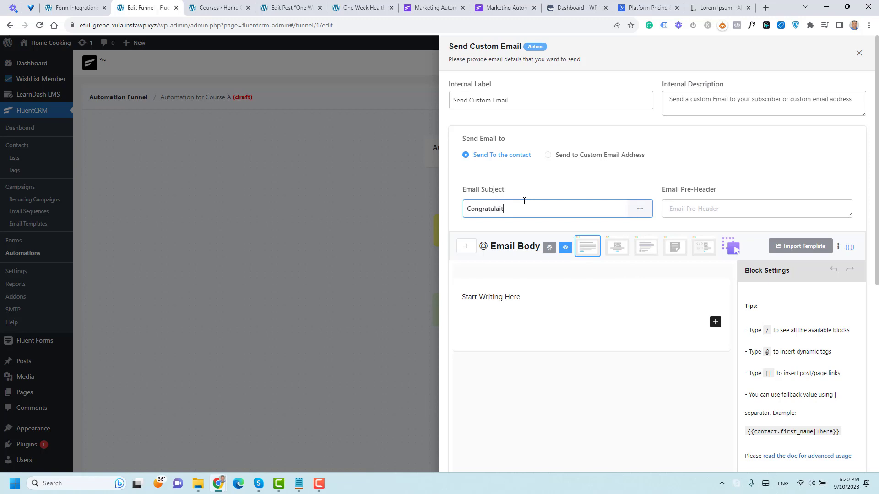
type("on s")
right_click(497, 208)
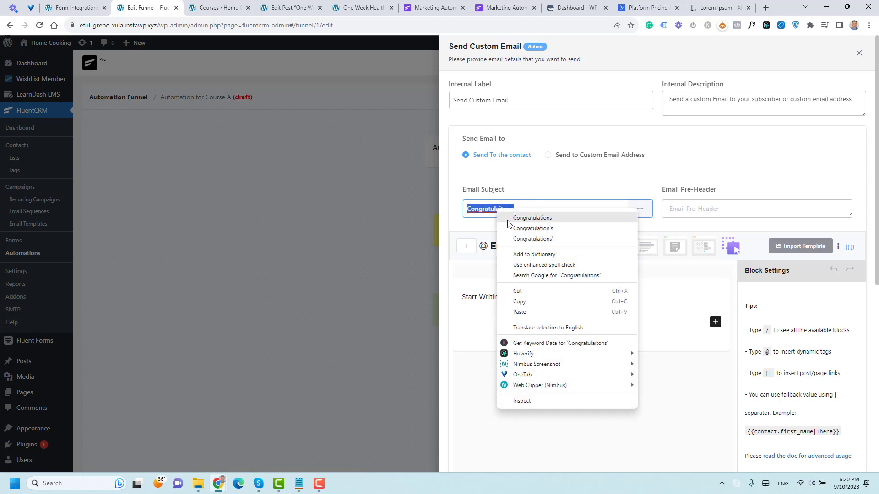
left_click(507, 217)
triple_click(510, 300)
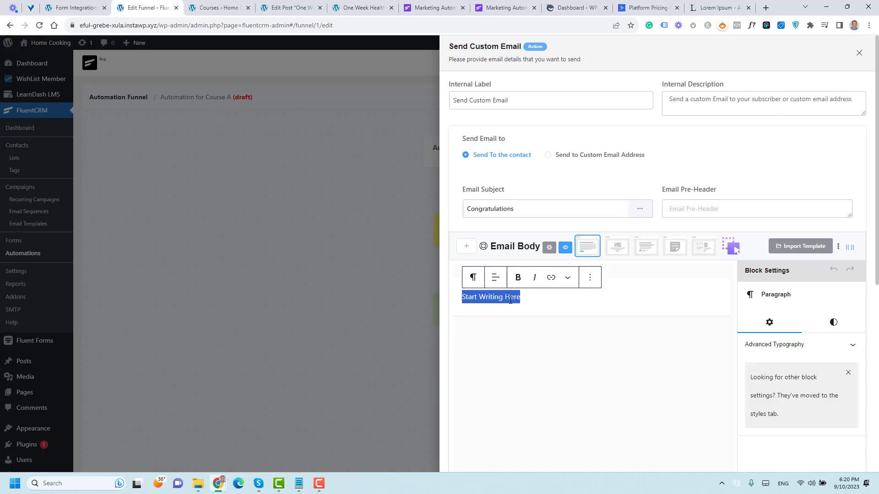
type("Hi @")
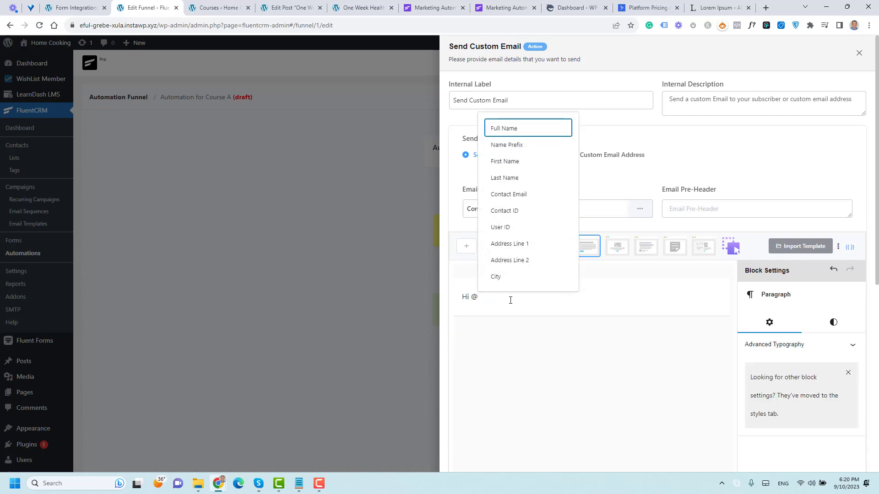
left_click(506, 161)
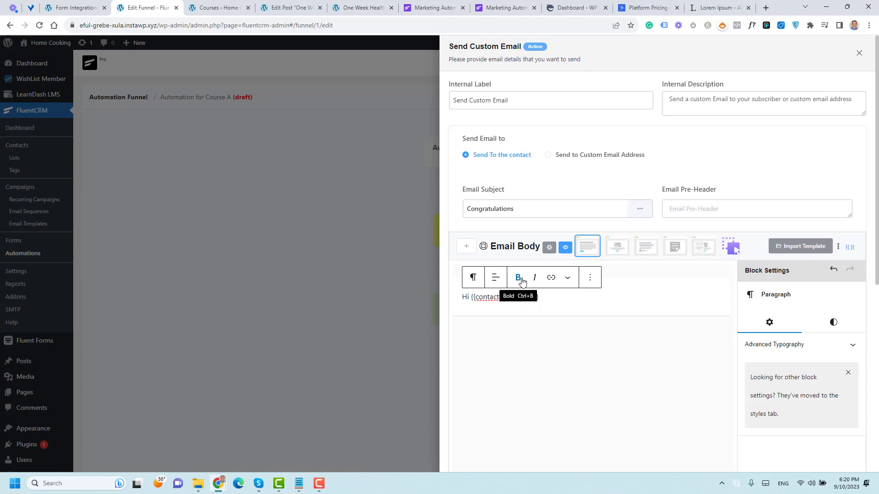
type(",")
key("Return")
key("Return")
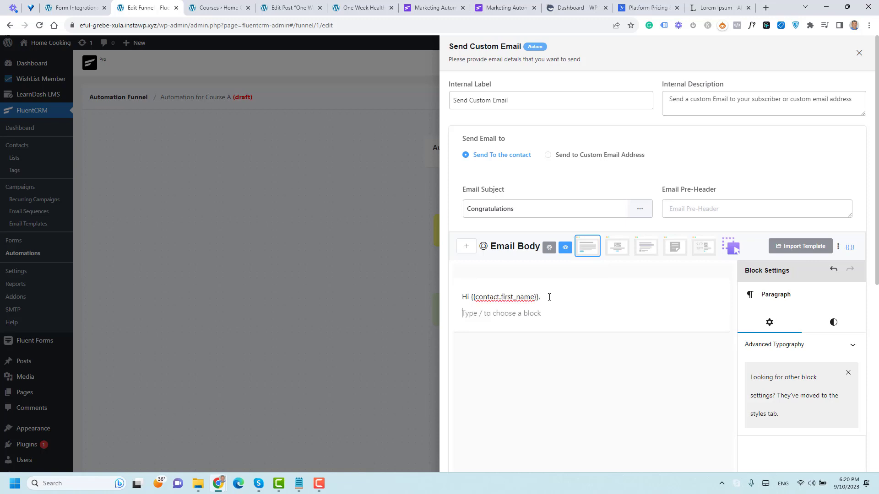
type("Write")
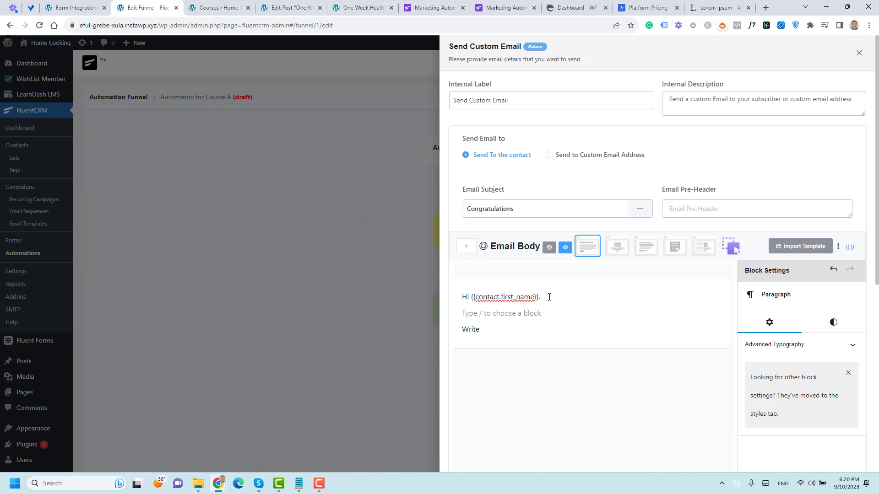
scroll(570, 333, "down", 10)
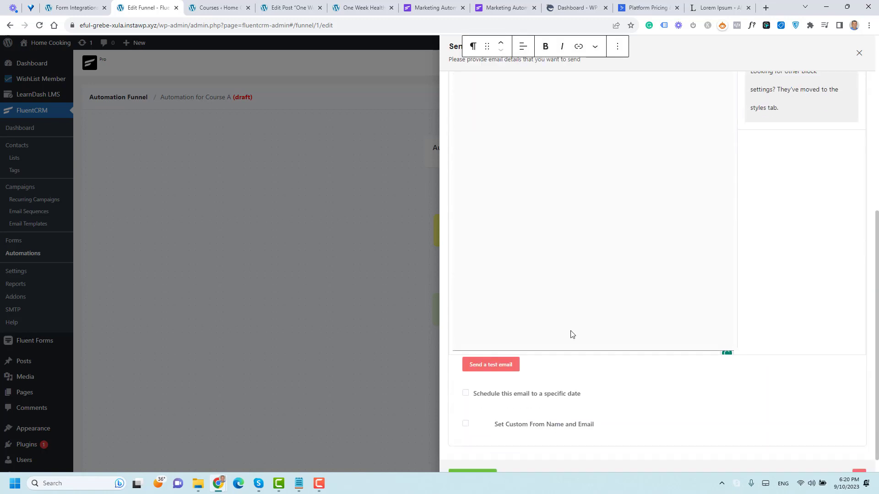
left_click(484, 457)
scroll(592, 253, "up", 5)
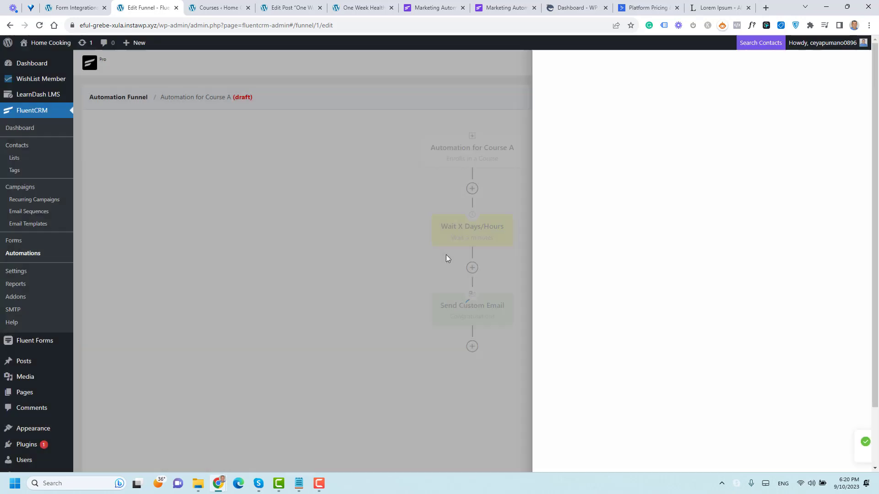
scroll(574, 270, "down", 2)
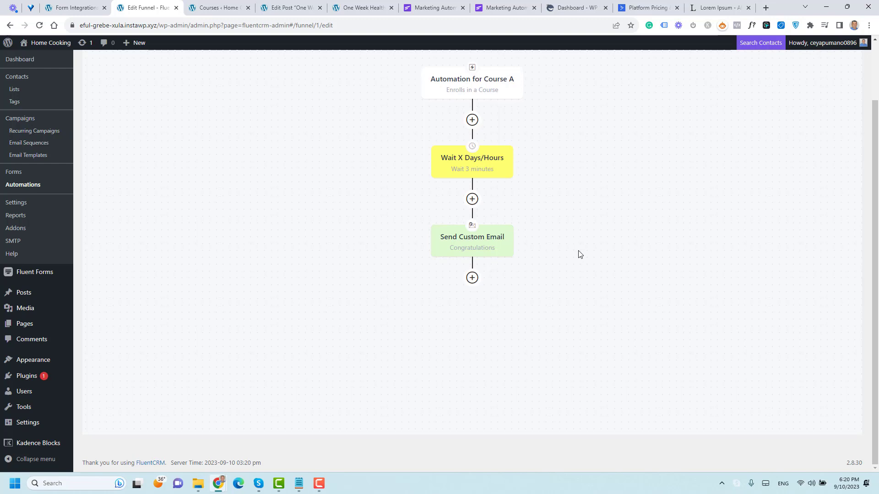
Step: Add a 2-day wait step at the end of the Course A funnel
mouse_move(472, 277)
left_click(534, 256)
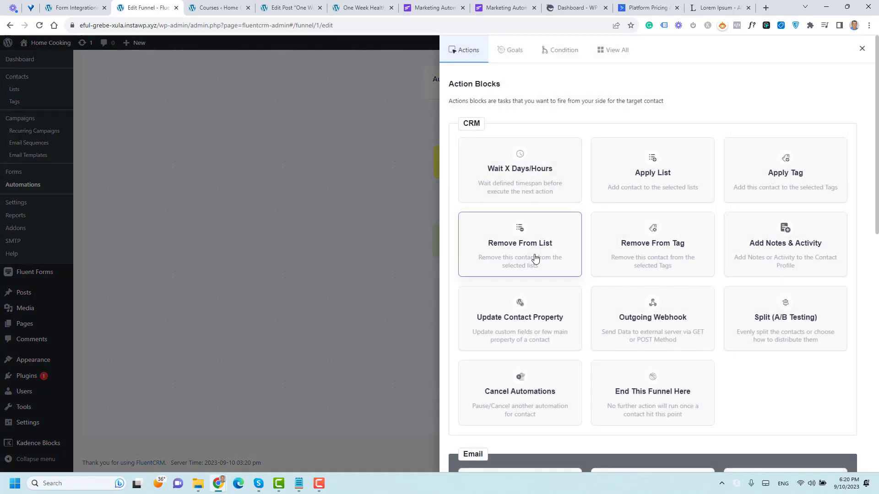
left_click(529, 177)
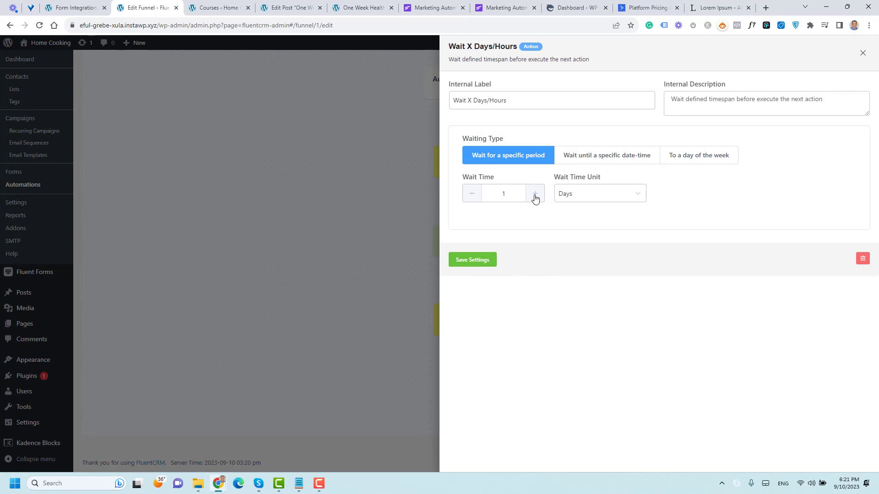
left_click(535, 198)
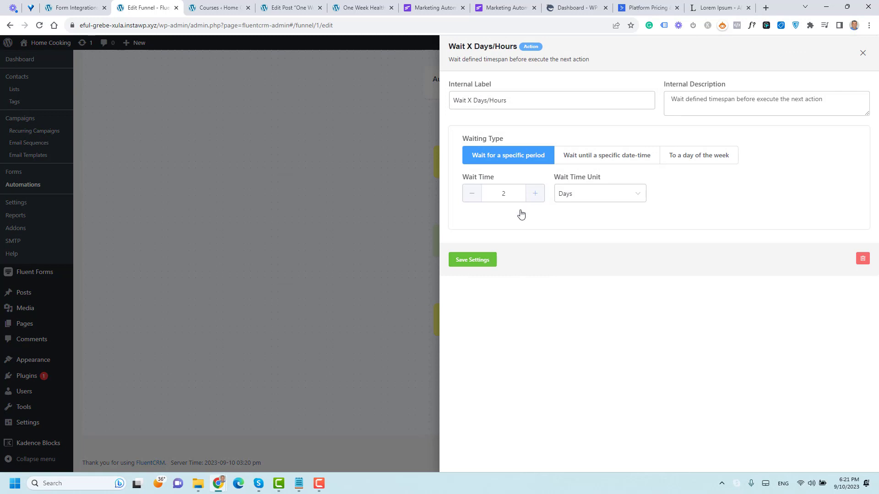
left_click(479, 260)
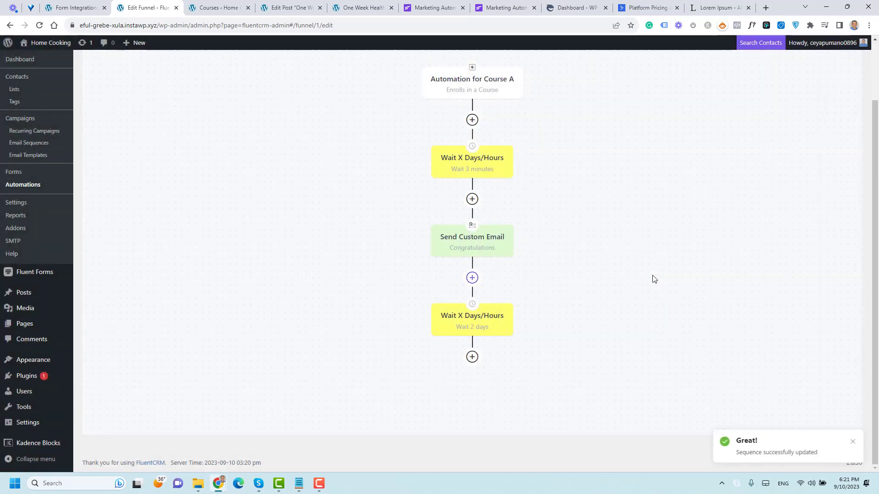
Step: Add a custom email after the 2-day wait with the subject 'Did you see this lesson'
left_click(473, 359)
scroll(545, 294, "down", 5)
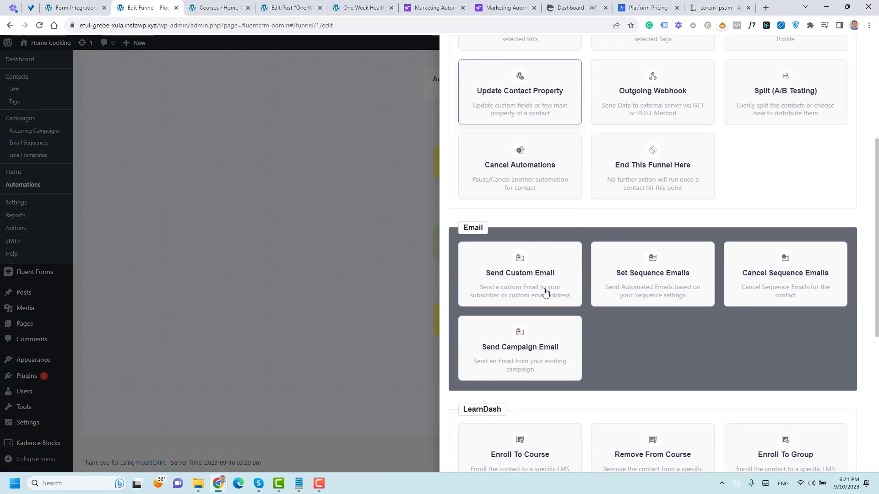
left_click(543, 277)
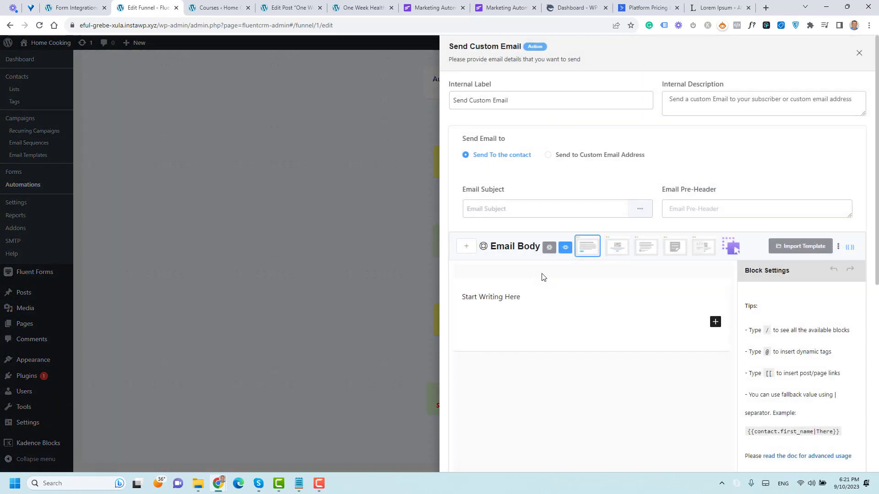
left_click(528, 210)
type("Di")
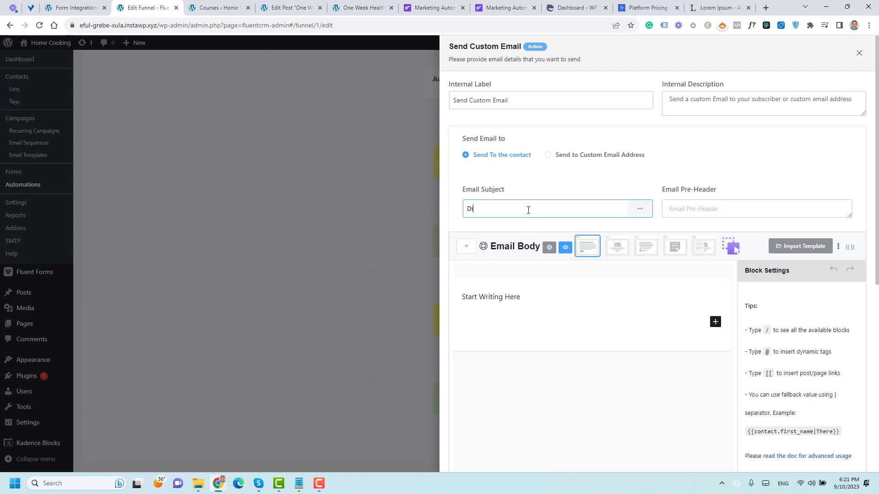
type("d you see this lesson")
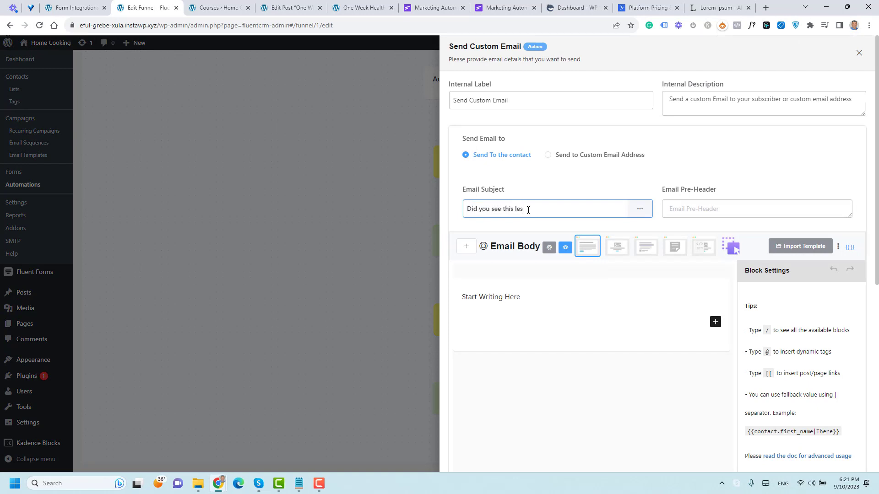
Step: Write 'Don't forget to want this lesson' as the email body and save the step
triple_click(525, 295)
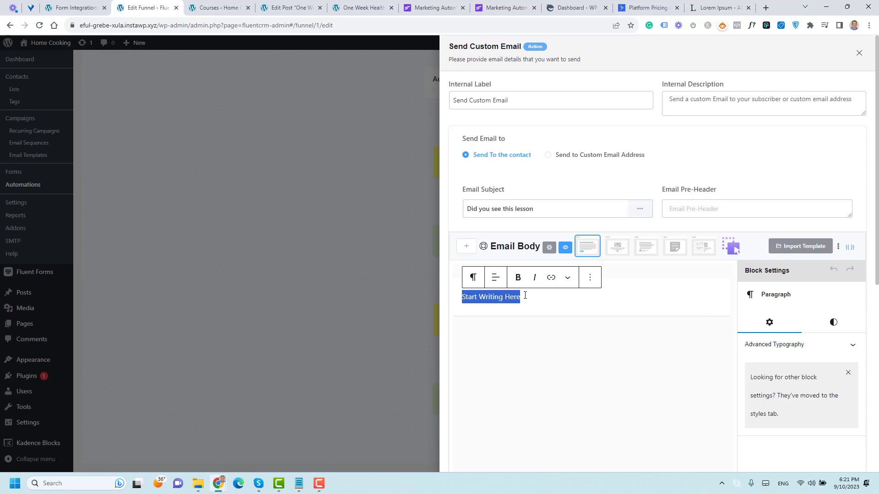
type("ASE")
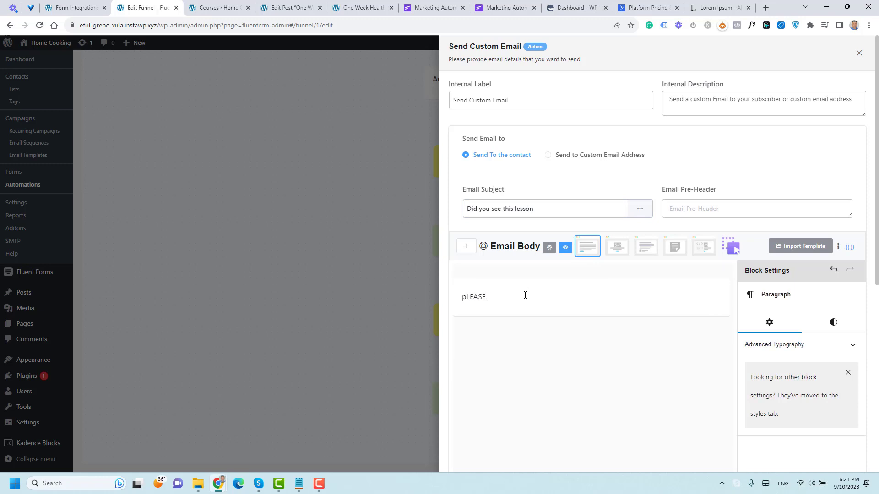
key("BackSpace")
key("BackSpace")
key("BackSpace")
key("BackSpace")
key("BackSpace")
key("BackSpace")
type("Do ")
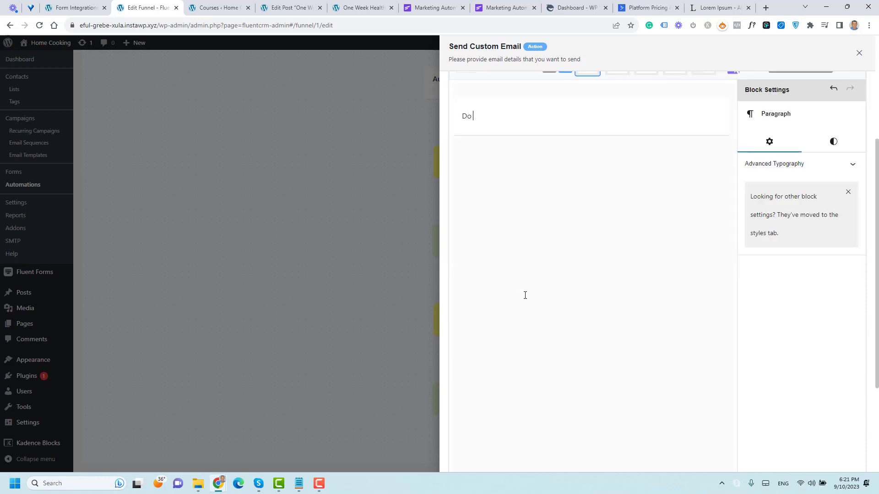
type("nt")
key("BackSpace")
key("BackSpace")
key("BackSpace")
type("n;lt")
key("BackSpace")
key("BackSpace")
key("BackSpace")
type("'t ")
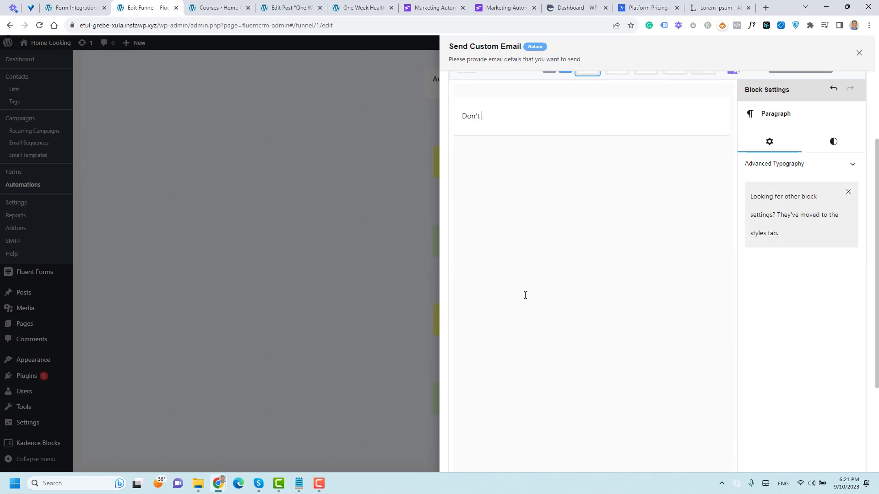
type("forget to want th")
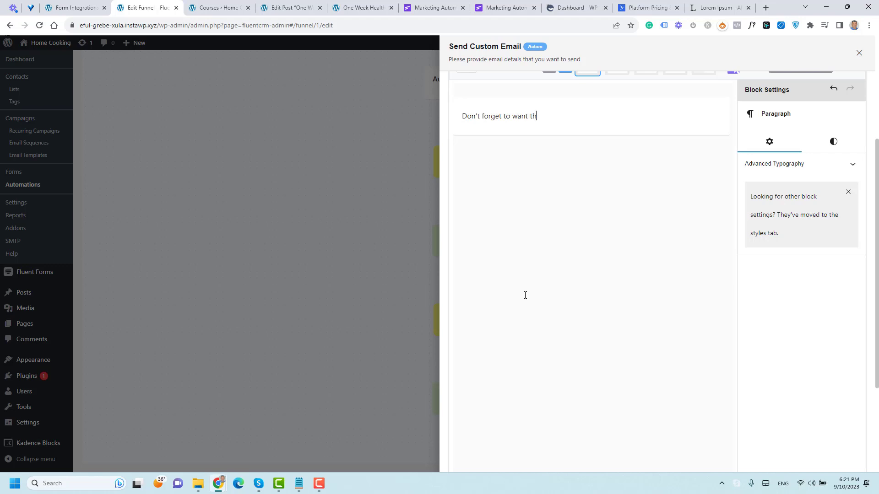
type("is lesson")
scroll(541, 322, "down", 3)
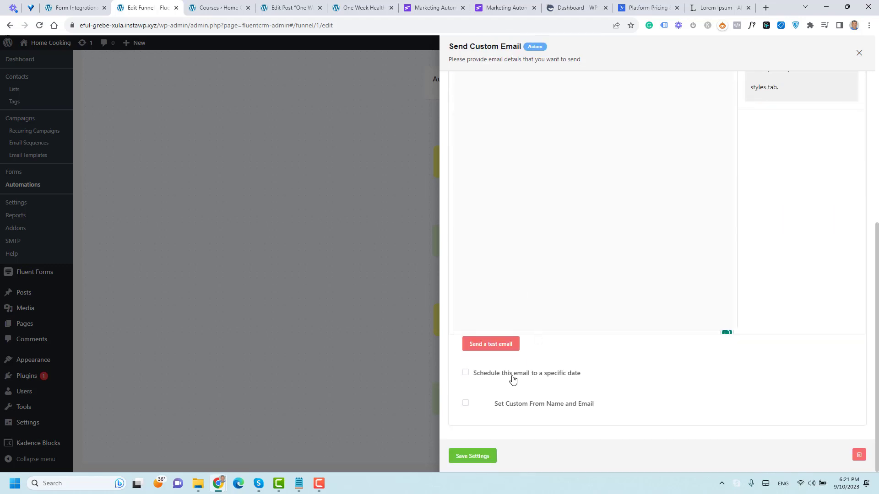
left_click(481, 455)
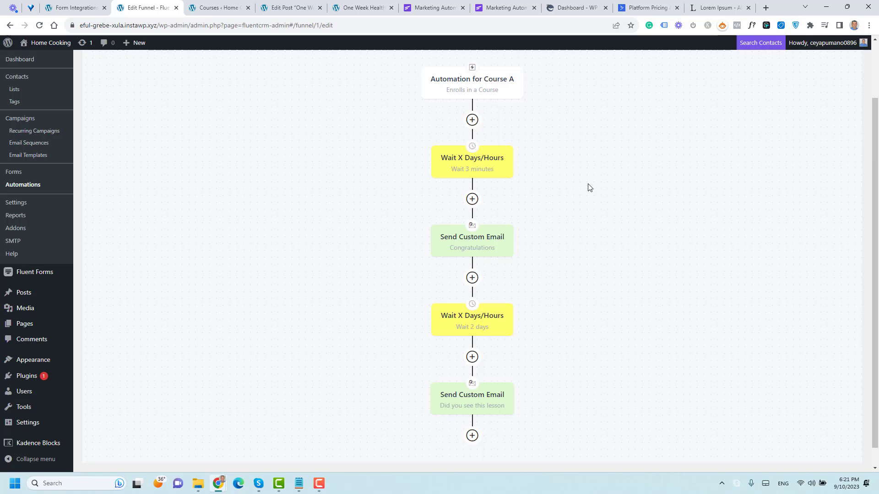
Step: Start a new automation from the Automations list and label it 'Wattched lesson 3'
left_click(25, 185)
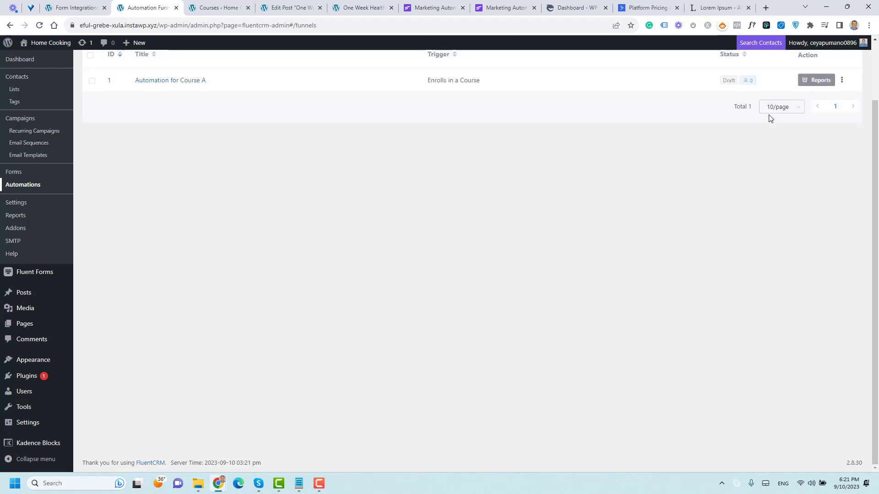
scroll(460, 155, "up", 2)
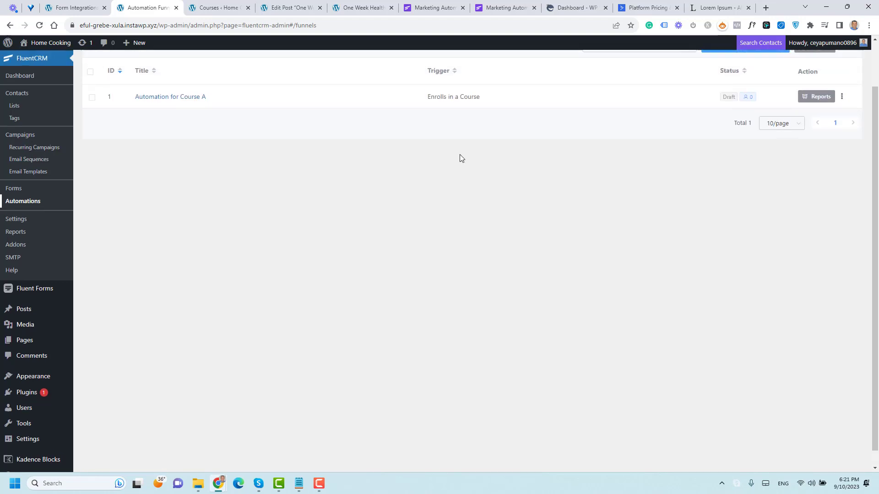
left_click(753, 97)
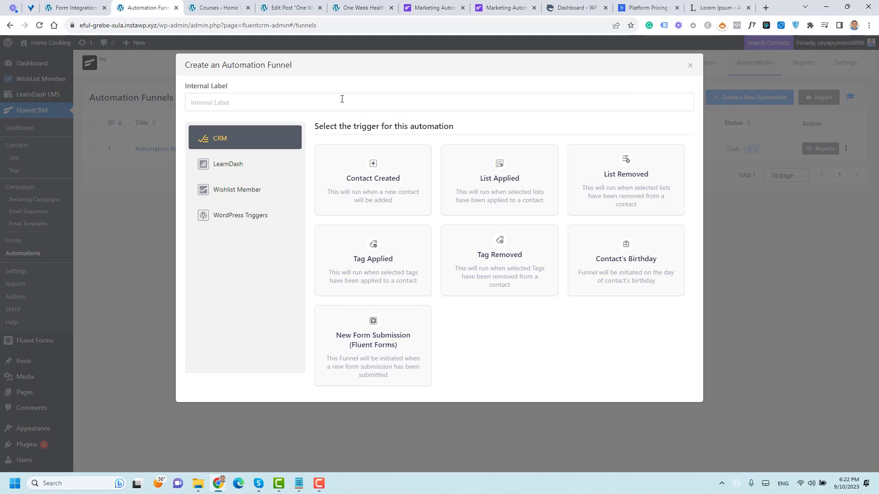
left_click(342, 99)
type("Wat")
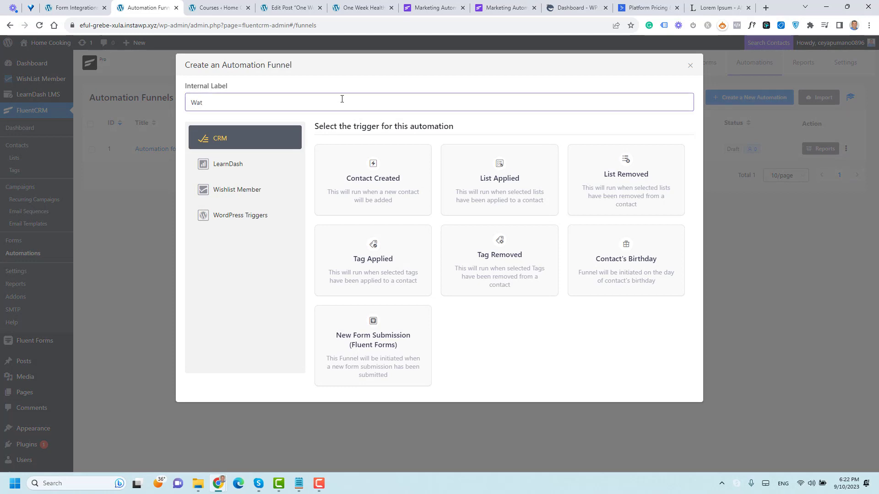
type("tched lesson 3")
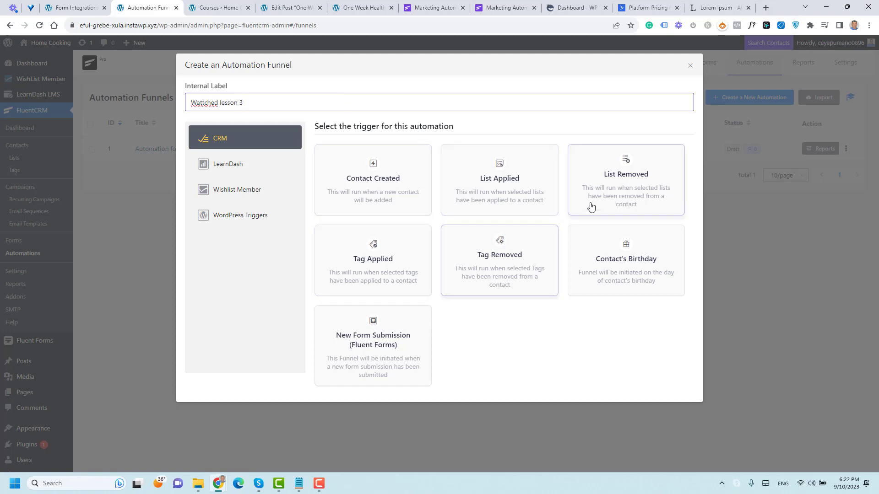
Step: Choose the LearnDash 'Completes a Lesson' trigger and continue to create the funnel
left_click(238, 165)
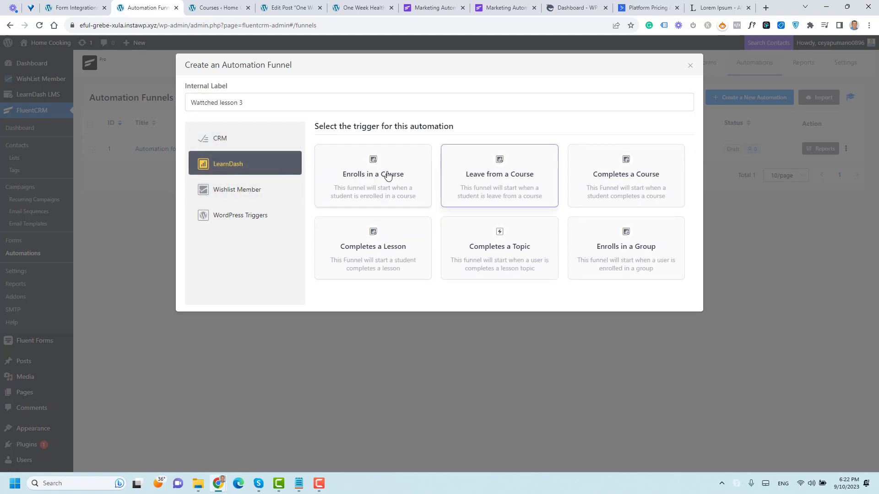
double_click(598, 173)
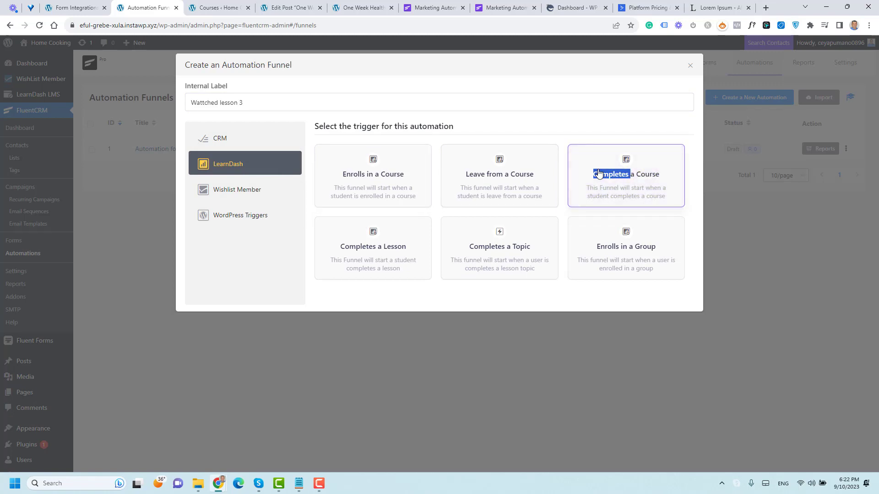
left_click(351, 255)
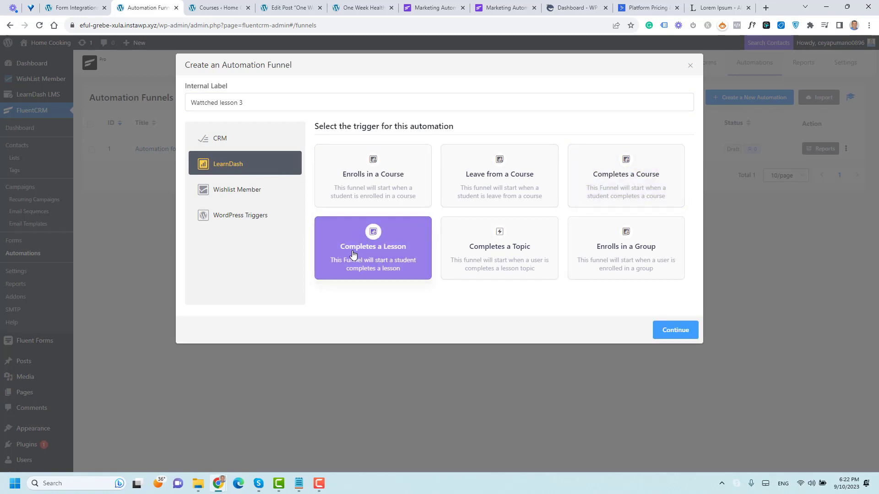
left_click(694, 330)
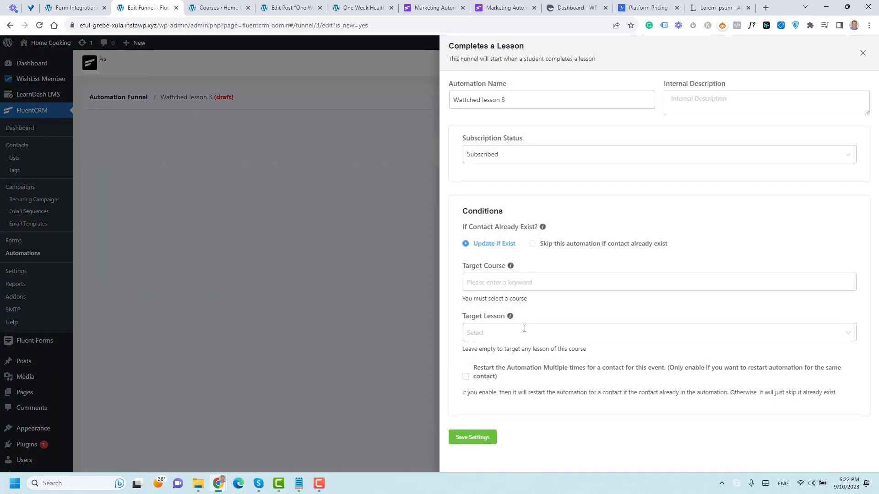
Step: Target the Healthy Cooking course's five-healthy-recipes lesson, enable multiple restarts, and save the trigger
left_click(529, 284)
left_click(523, 311)
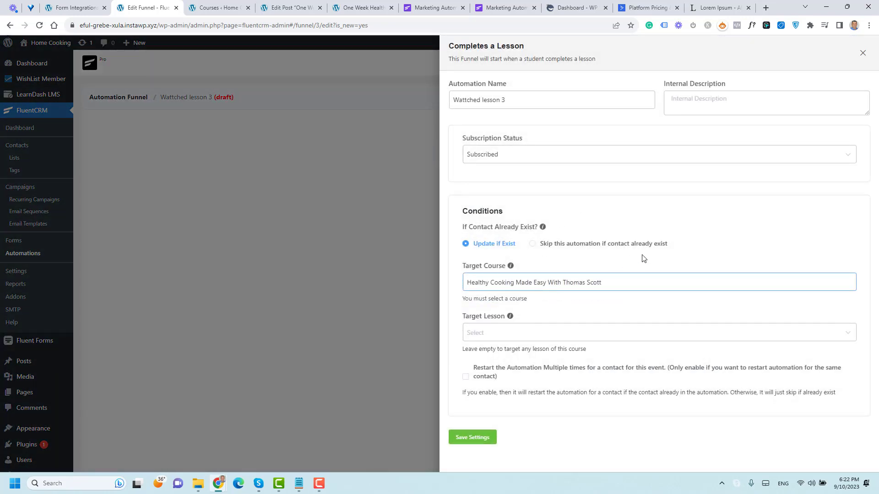
left_click(594, 332)
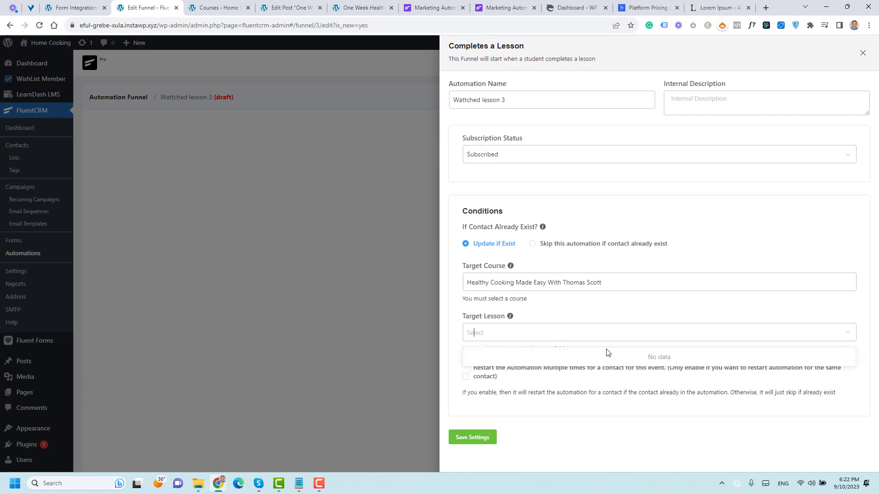
left_click(637, 332)
left_click(637, 331)
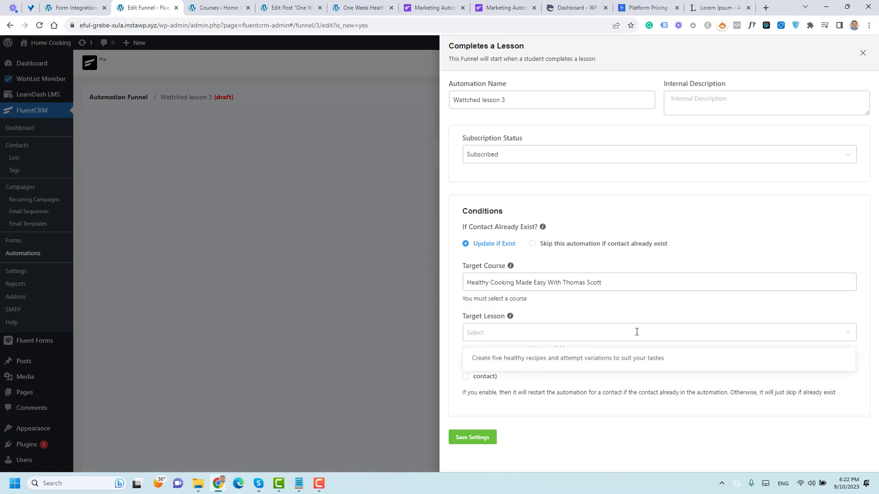
left_click(613, 358)
left_click(577, 387)
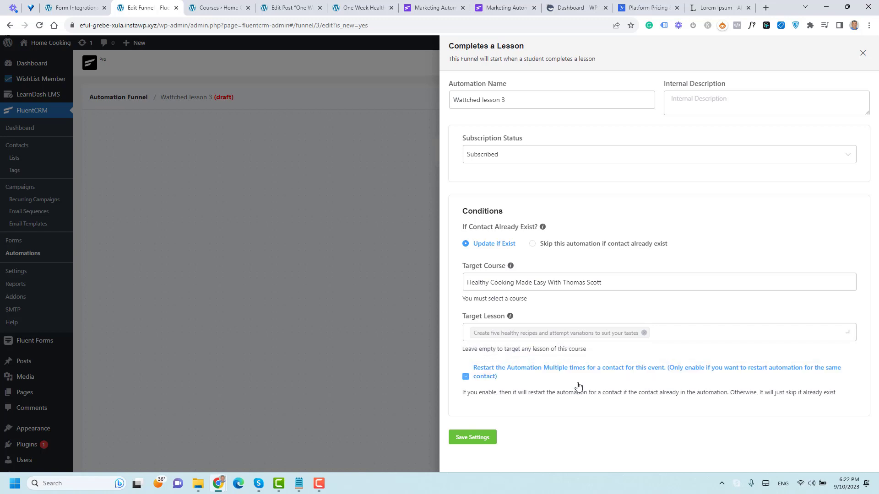
left_click(474, 440)
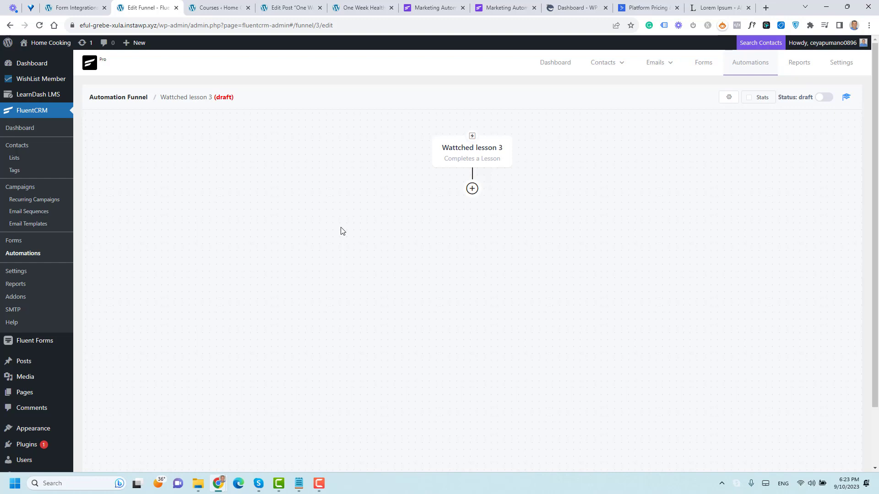
Step: Add a Wait step of 1 day after the lesson trigger and save it
left_click(471, 188)
left_click(515, 195)
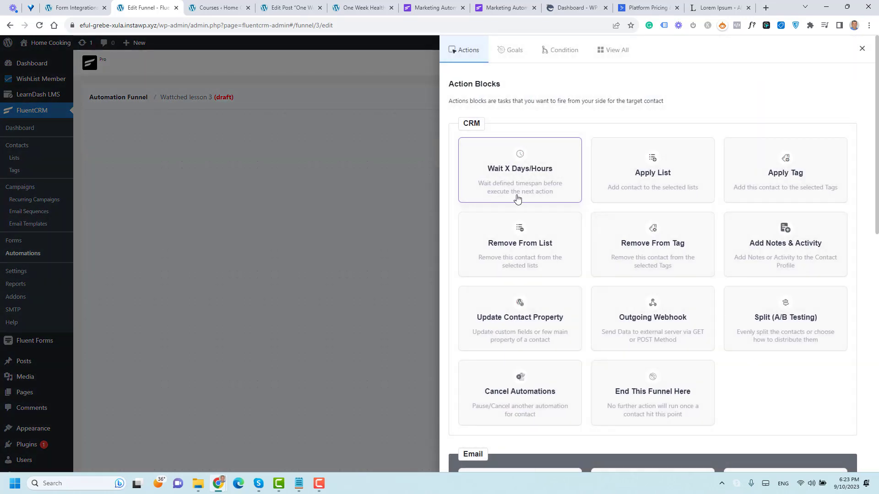
scroll(563, 229, "down", 1)
left_click(534, 137)
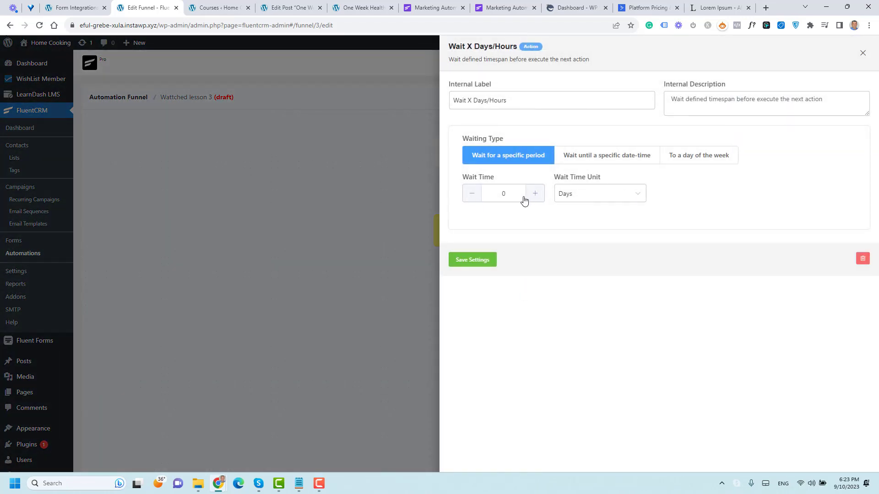
left_click(534, 194)
left_click(488, 259)
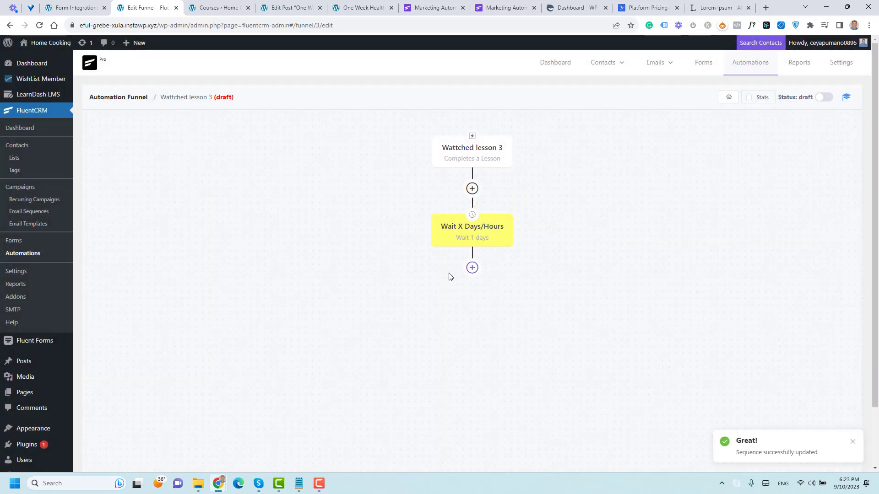
Step: Add a custom email whose body says the contact completed the lesson and announces an offer
left_click(472, 267)
left_click(522, 253)
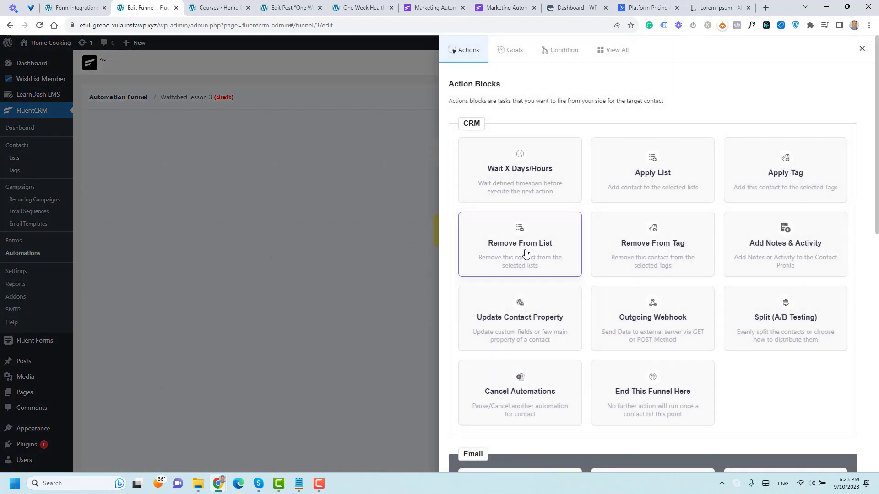
scroll(521, 293, "down", 5)
left_click(519, 273)
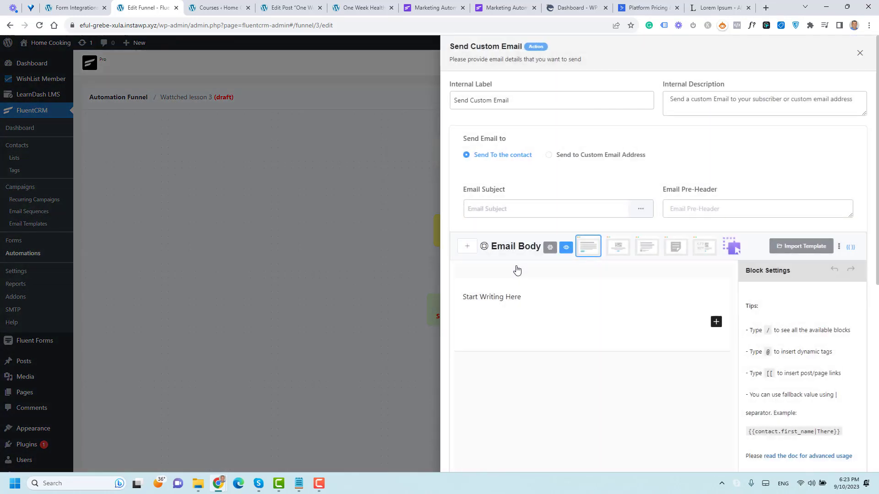
triple_click(507, 297)
type("Yeste")
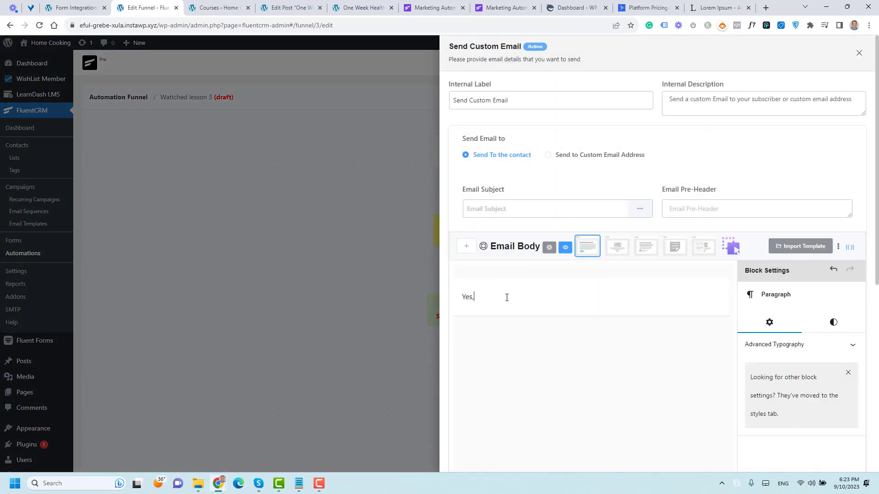
type("day")
key("BackSpace")
key("BackSpace")
type("day, I see taty")
key("BackSpace")
key("BackSpace")
key("BackSpace")
key("BackSpace")
type("hat you complet")
type("ed m")
key("BackSpace")
type("the lesson \"")
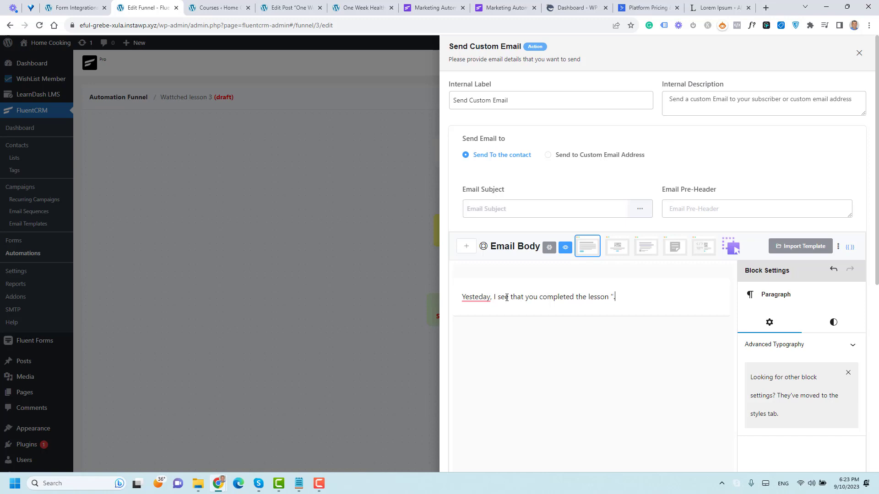
type(". Now, I have an offer for you.")
key("Return")
key("Return")
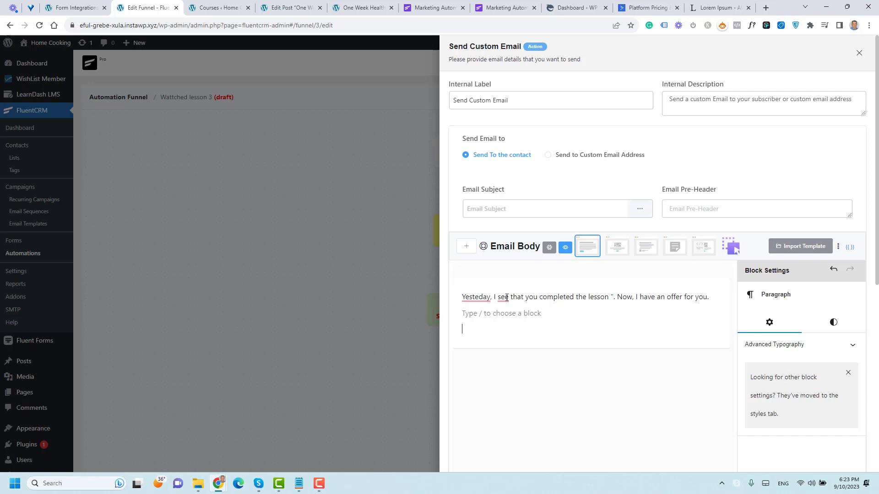
Step: Give the offer email the subject '50% OFF' and save it
left_click(525, 213)
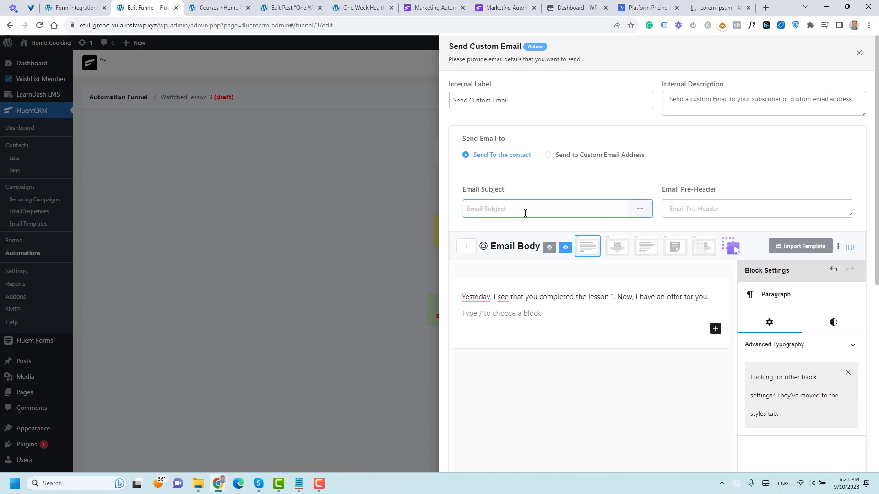
type("50% OFF")
scroll(551, 290, "down", 5)
scroll(527, 417, "down", 2)
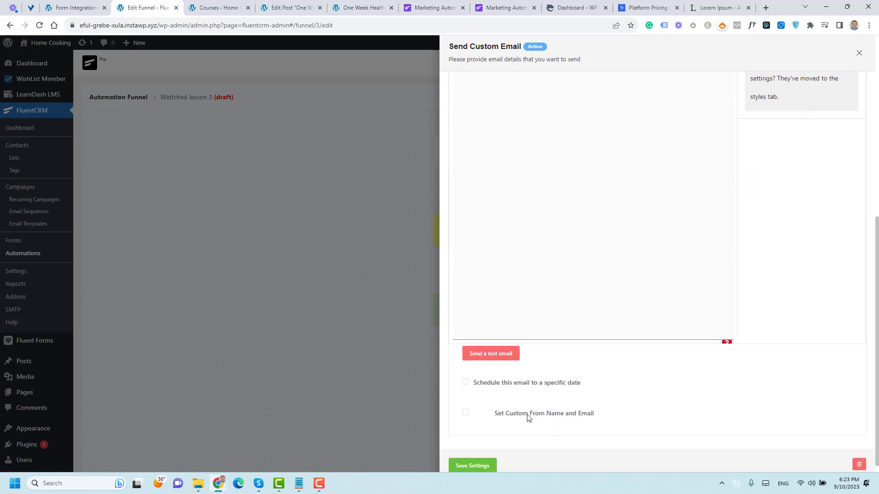
left_click(480, 453)
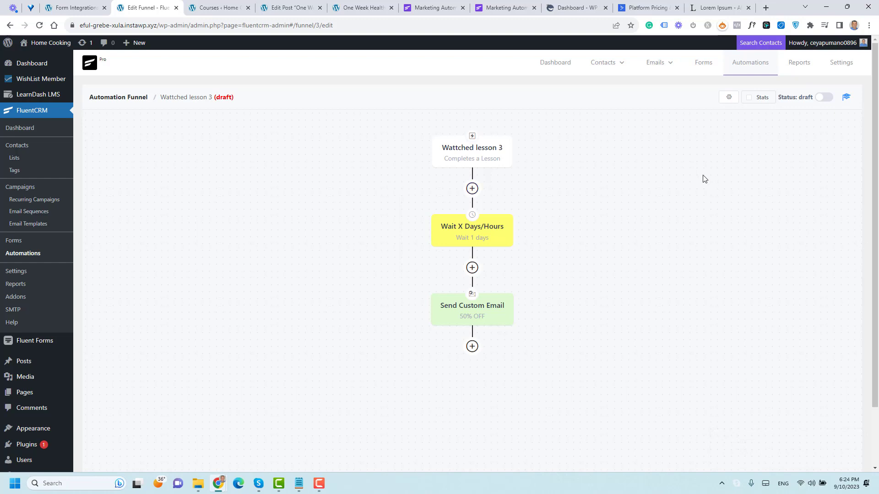
Step: Add a Conditional Action after the 50% OFF email: LearnDash Course Completed includes Healthy Cooking, saved
scroll(704, 178, "down", 2)
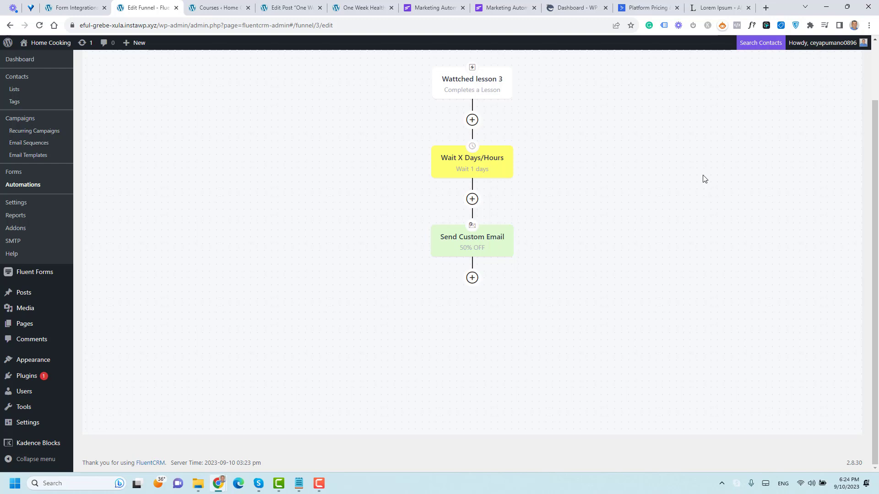
left_click(473, 279)
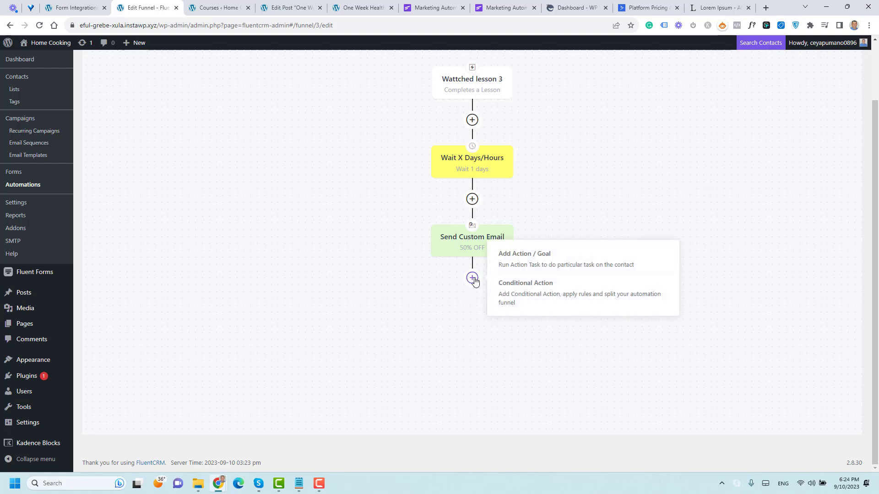
left_click(547, 300)
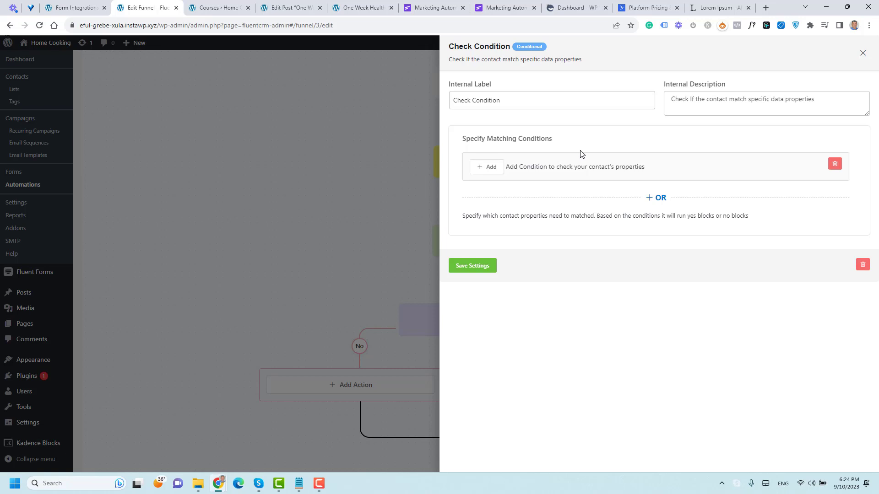
left_click(491, 167)
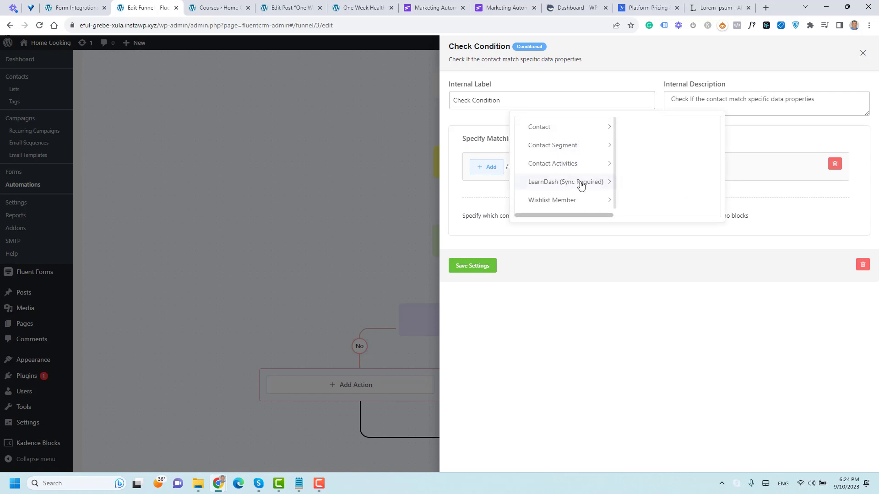
mouse_move(602, 180)
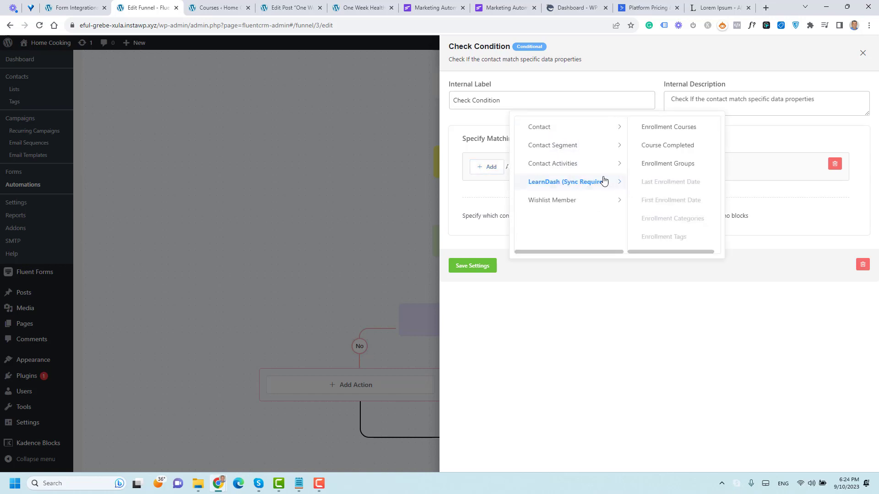
left_click(668, 145)
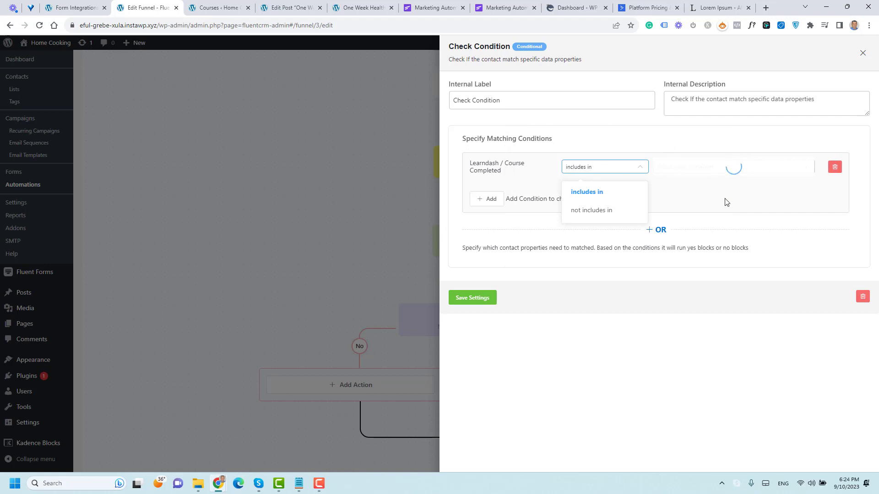
left_click(717, 170)
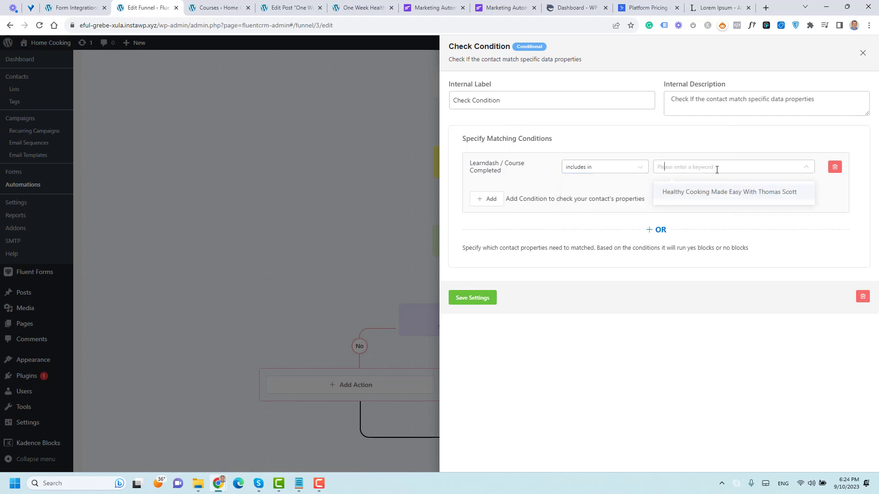
left_click(714, 192)
left_click(681, 307)
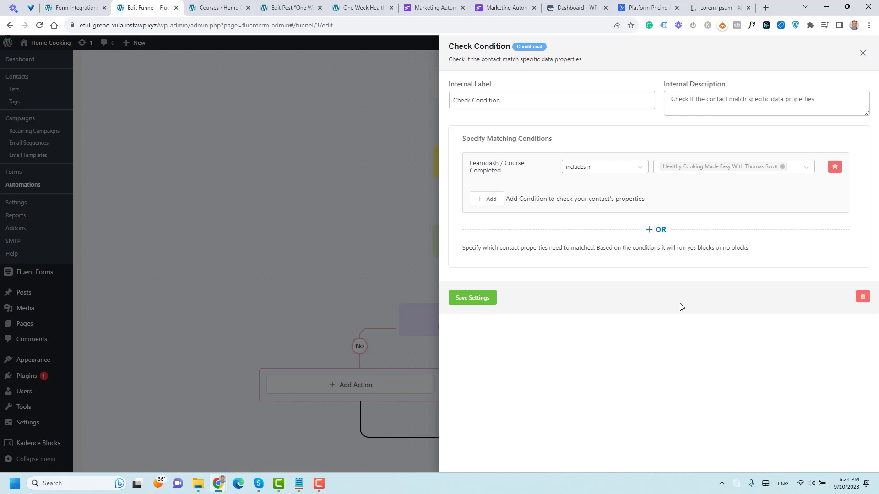
left_click(471, 299)
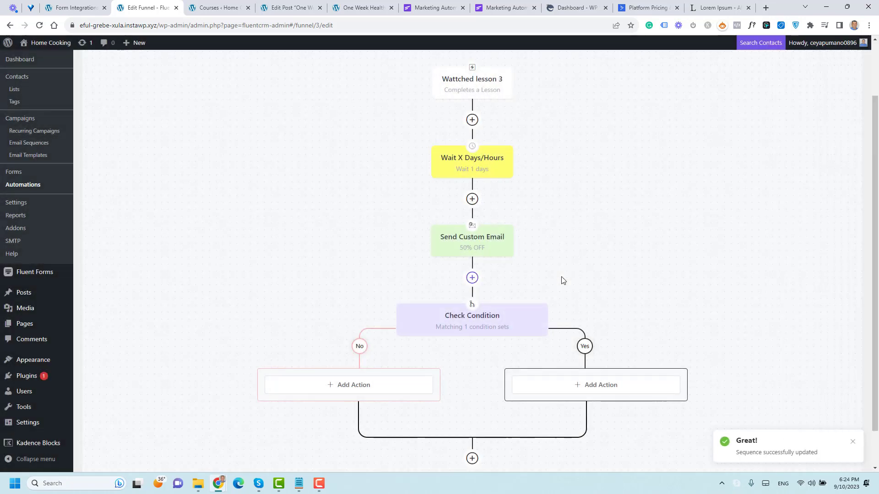
scroll(549, 277, "down", 1)
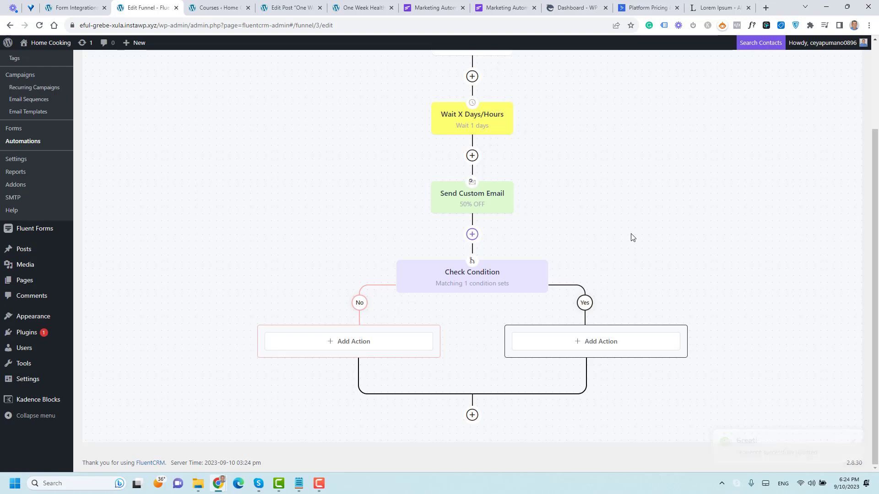
left_click(609, 348)
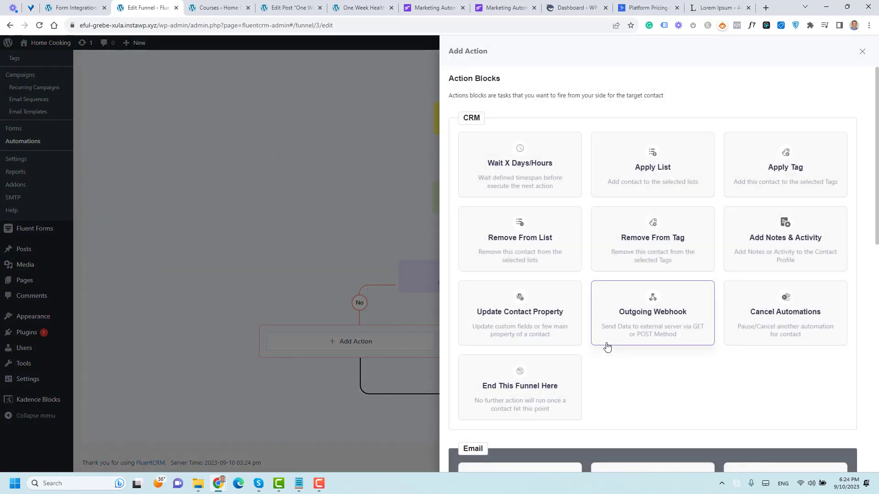
scroll(545, 166, "down", 5)
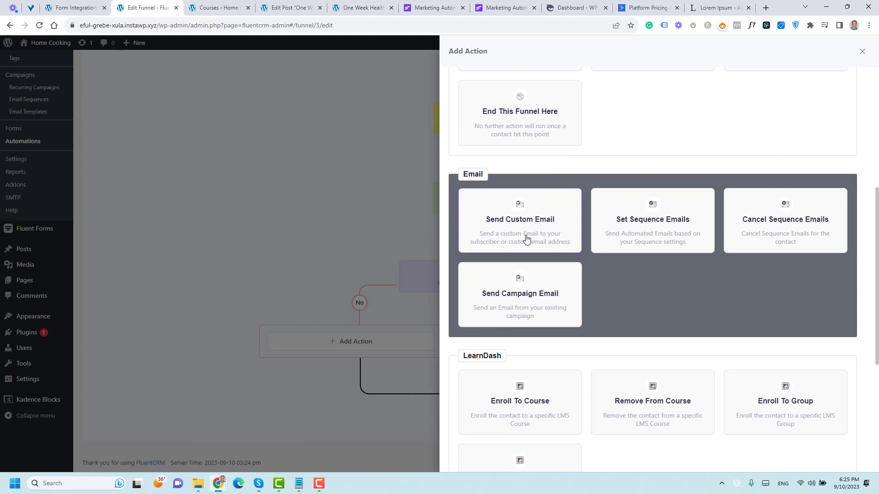
left_click(862, 52)
left_click(367, 335)
scroll(609, 275, "down", 5)
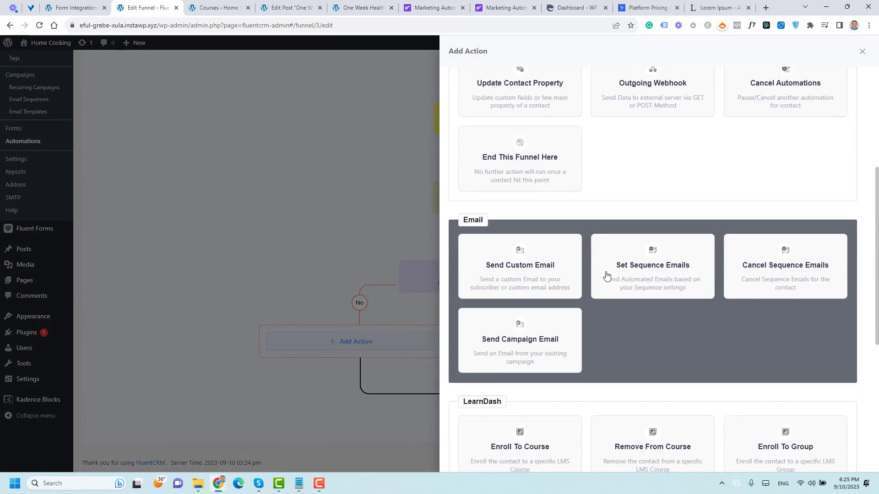
left_click(861, 52)
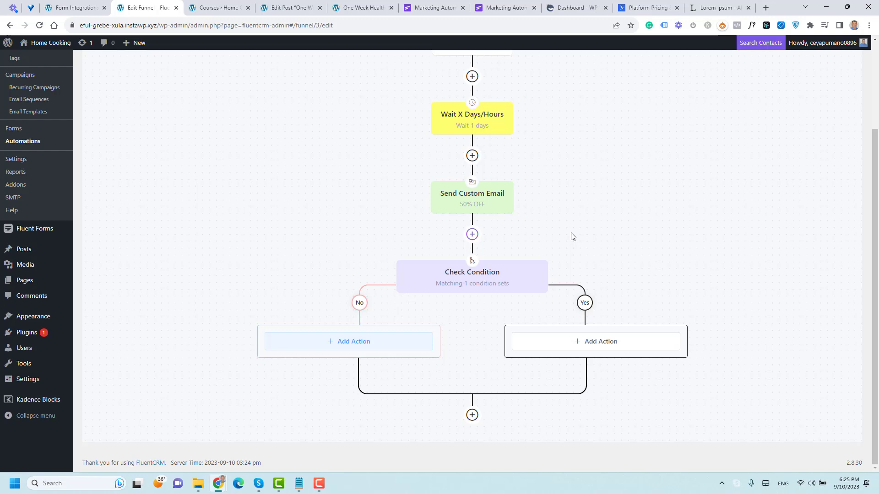
Step: Return to Automations and open the Automation for Course A funnel to review its steps
scroll(571, 236, "up", 3)
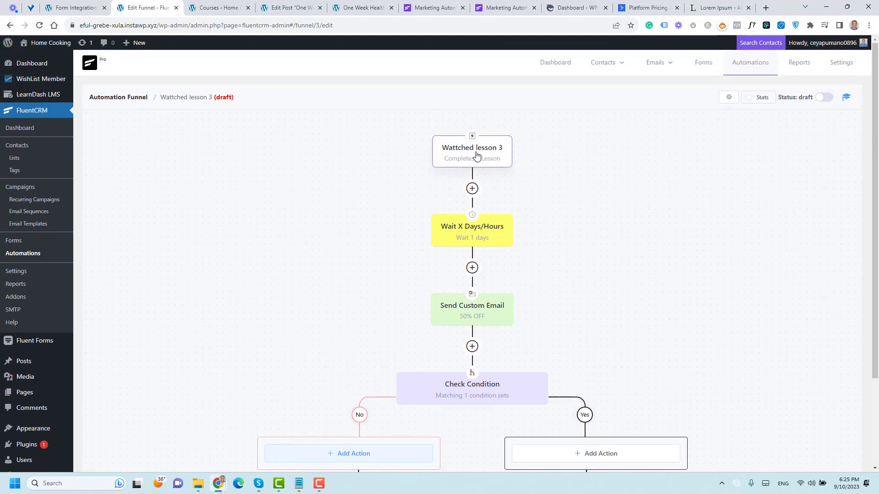
left_click(24, 257)
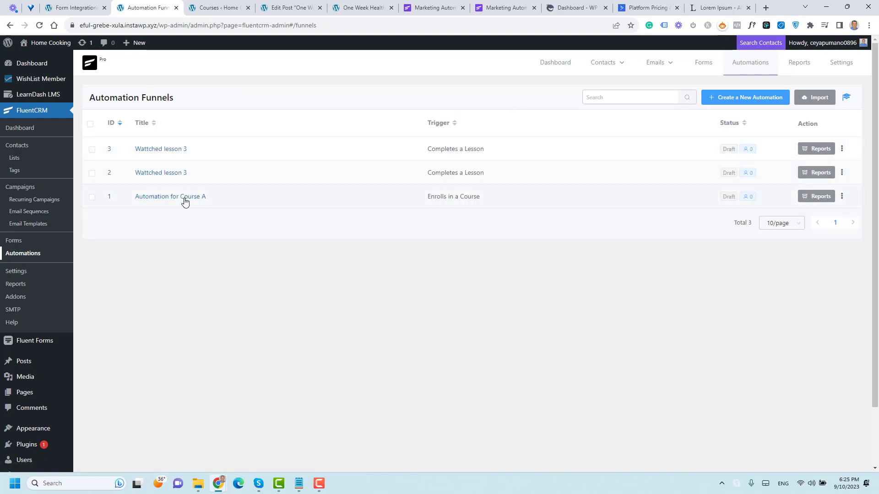
left_click(184, 197)
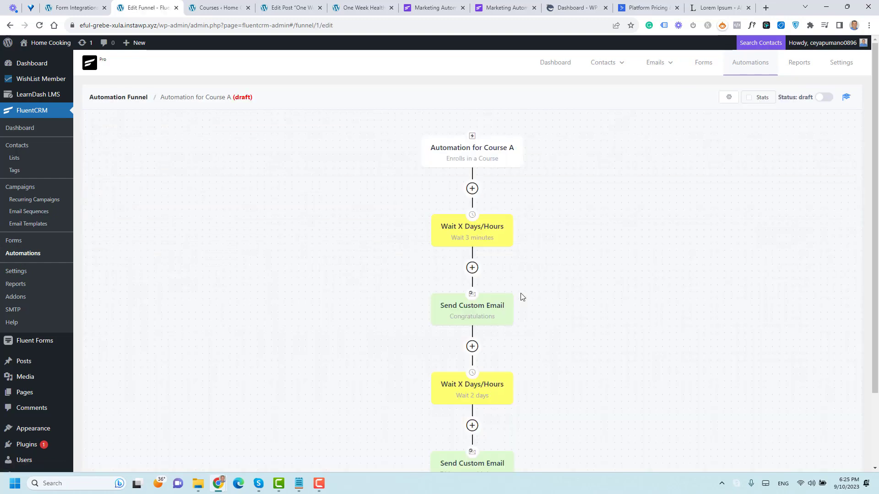
scroll(522, 297, "down", 2)
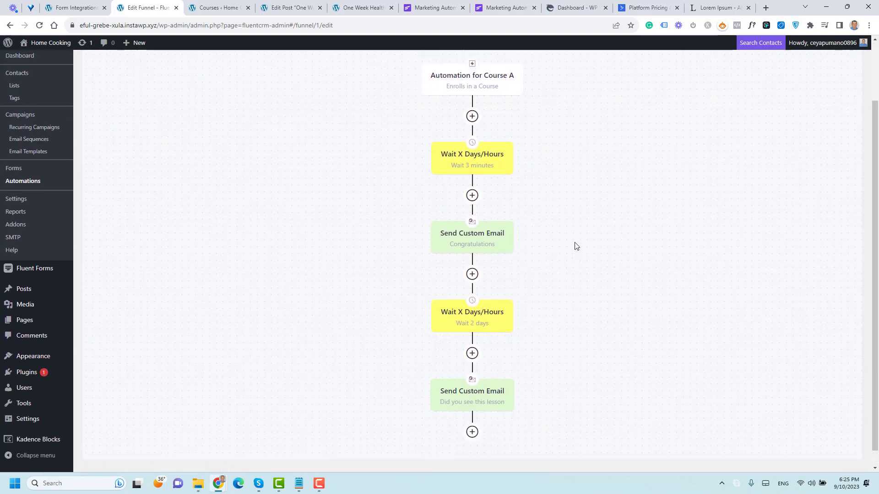
scroll(572, 243, "up", 2)
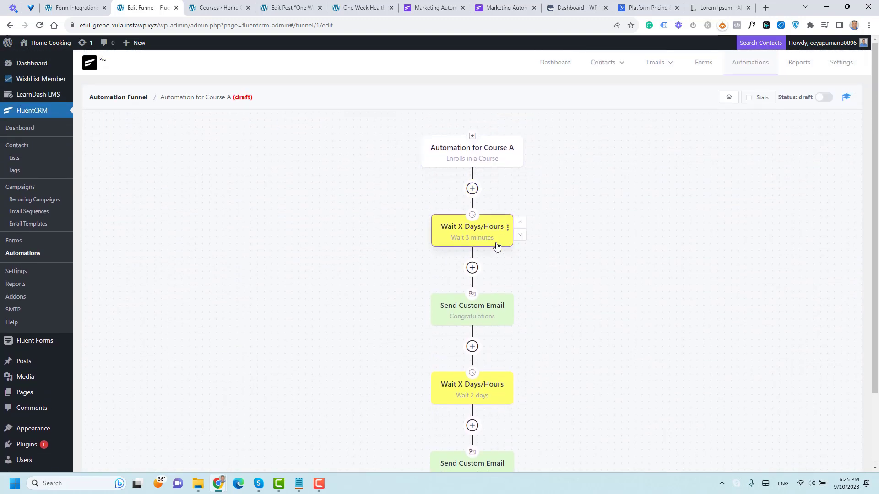
scroll(531, 265, "down", 2)
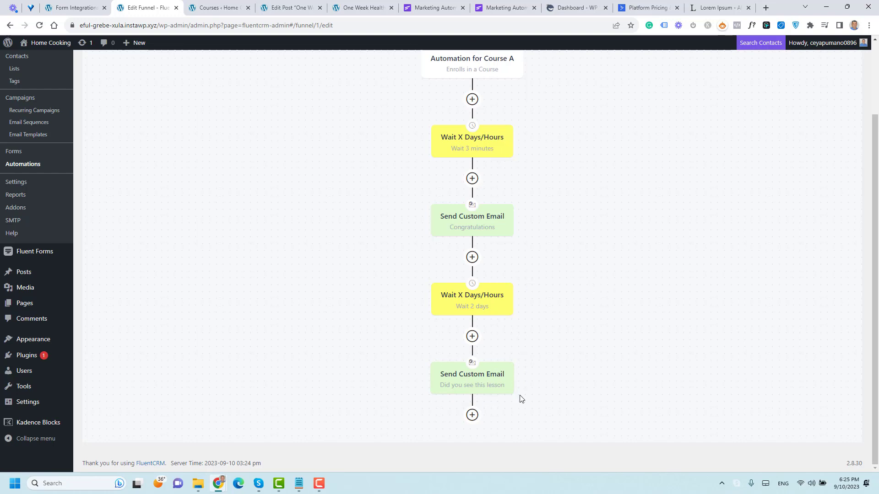
Step: Append a Conditional Action after the reminder email requiring the Healthy Cooking course completed, and save
left_click(472, 415)
left_click(508, 387)
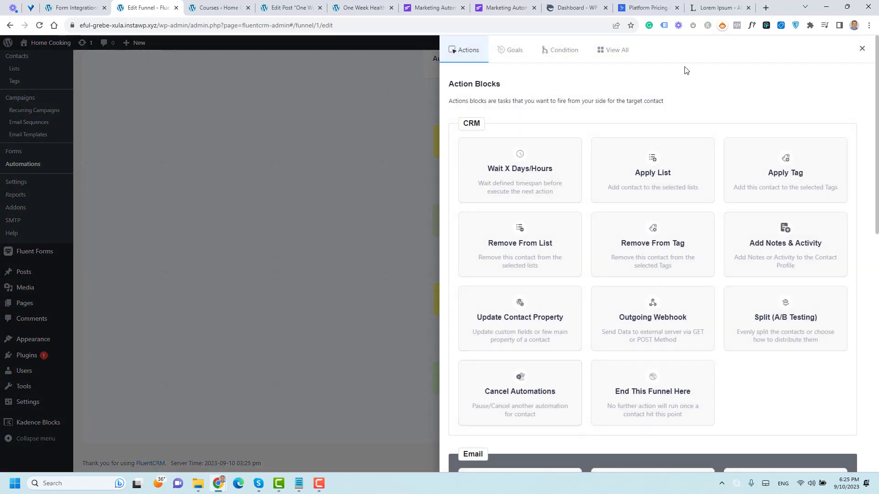
left_click(862, 49)
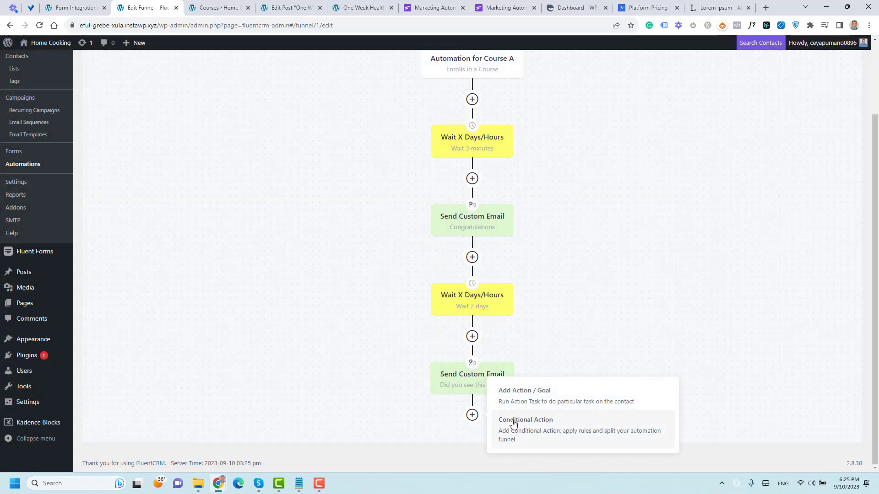
left_click(508, 419)
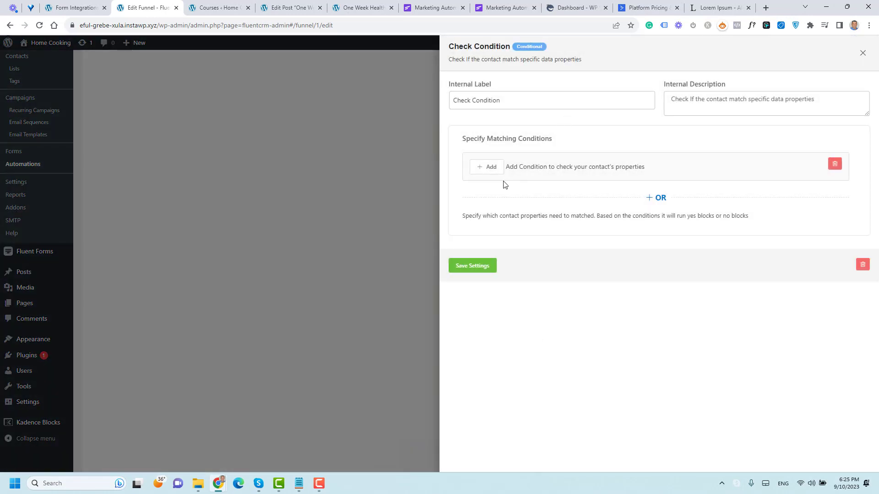
left_click(491, 171)
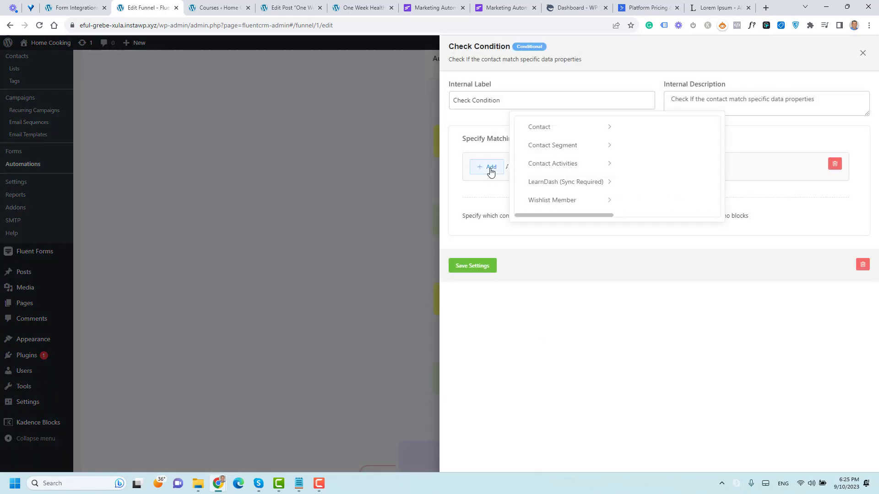
left_click(607, 183)
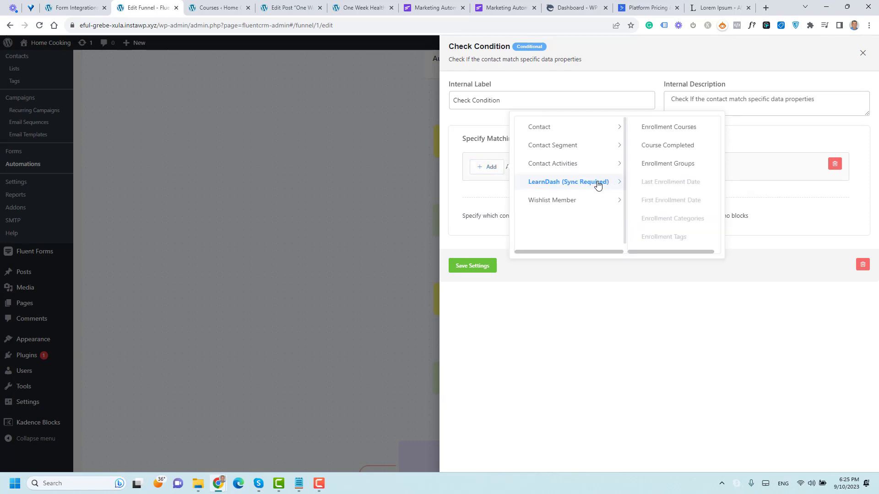
left_click(666, 146)
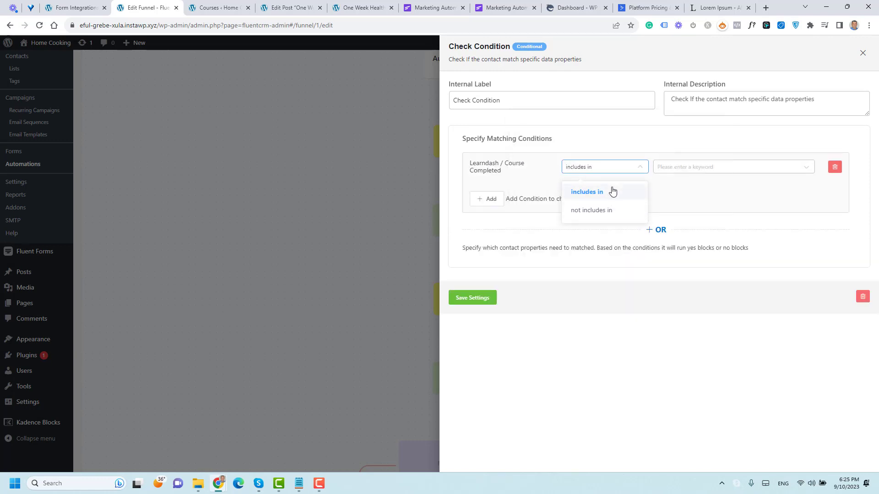
left_click(612, 191)
left_click(675, 167)
left_click(691, 193)
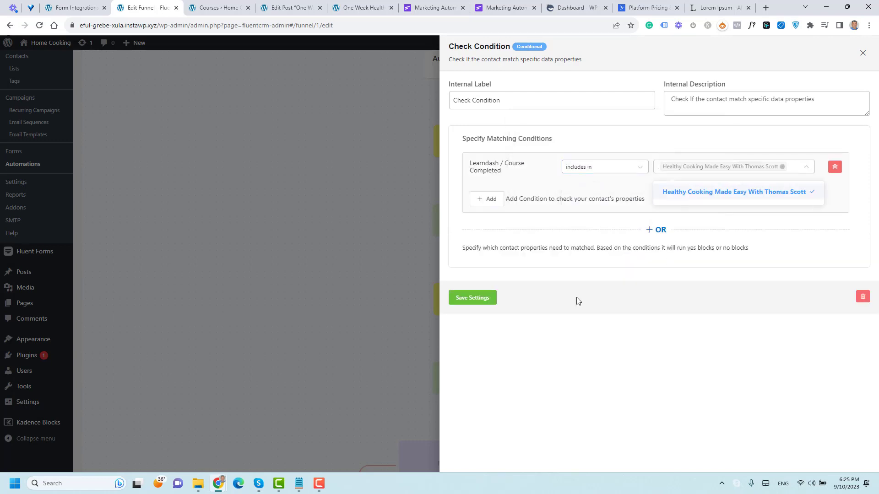
left_click(484, 298)
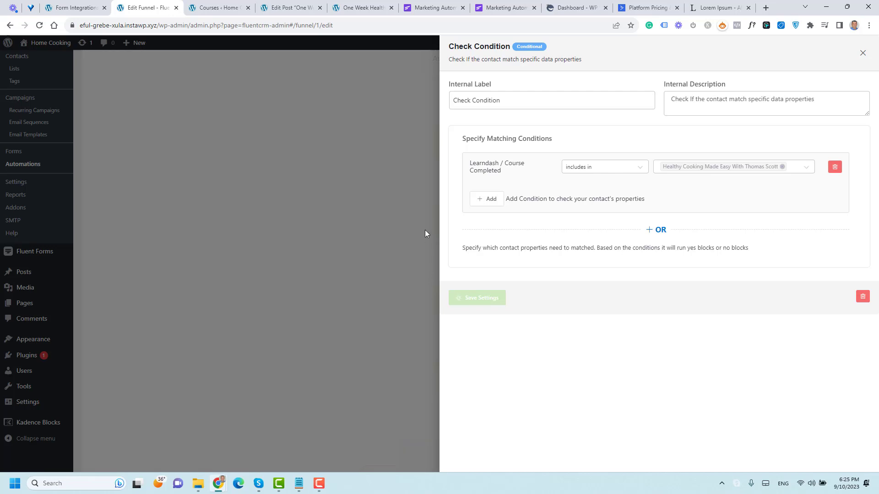
scroll(424, 231, "down", 4)
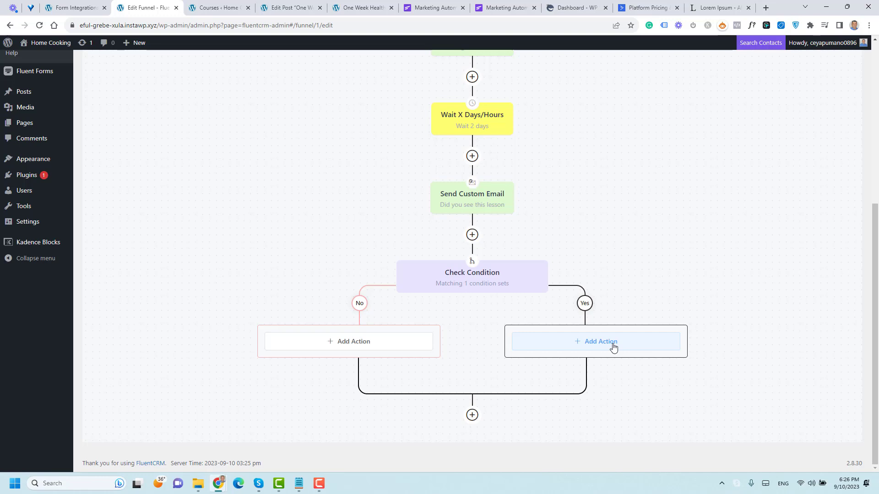
Step: Dismiss the Add Action panel without adding a step and scroll back to the funnel's top
left_click(315, 342)
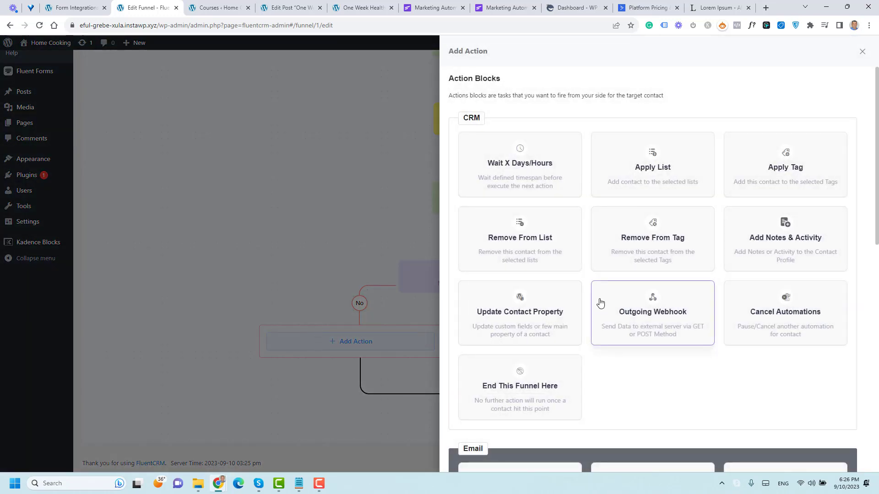
scroll(601, 303, "down", 5)
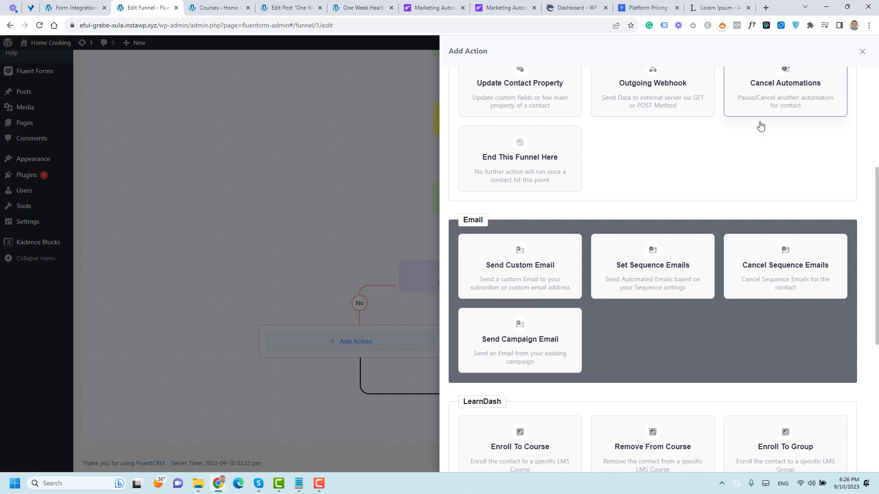
left_click(862, 52)
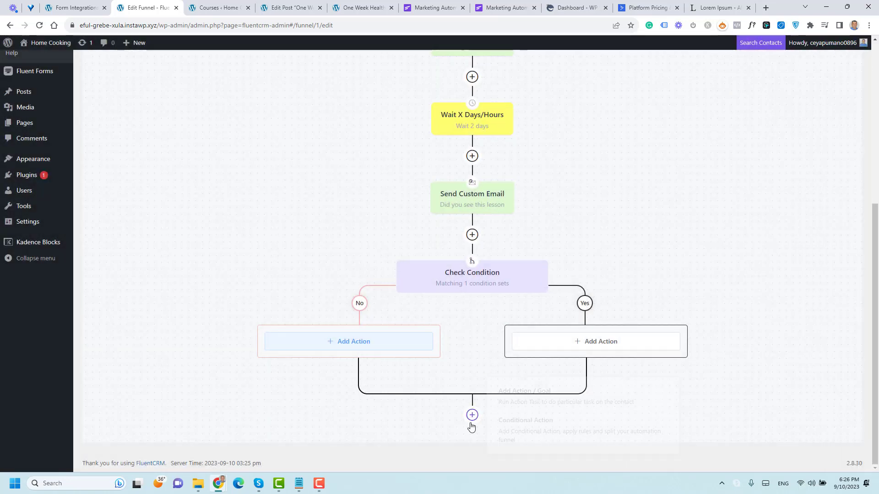
left_click(472, 415)
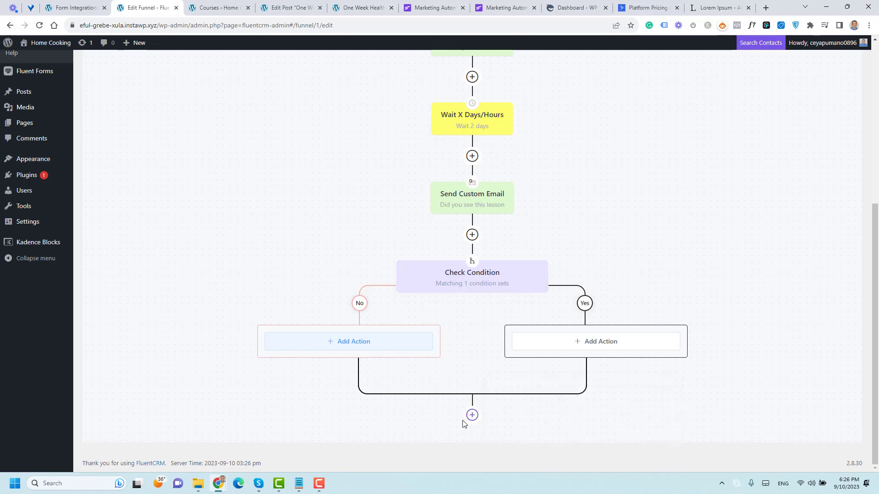
mouse_move(472, 415)
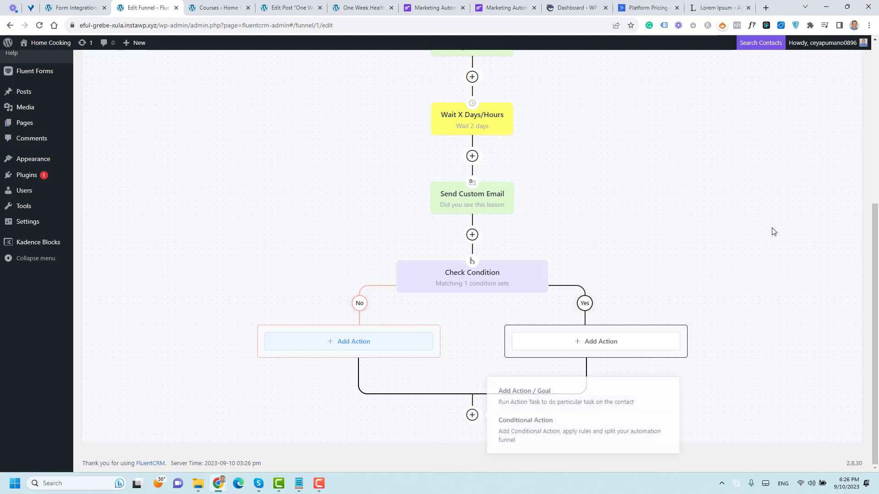
scroll(773, 232, "up", 5)
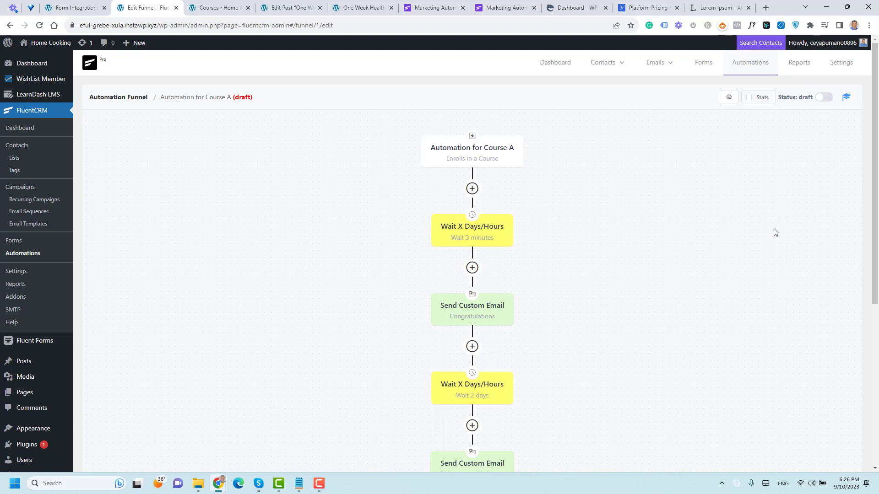
Step: Under Email Sequences, create a new sequence titled 'Sequence after signing for the free Ebook'
left_click(30, 214)
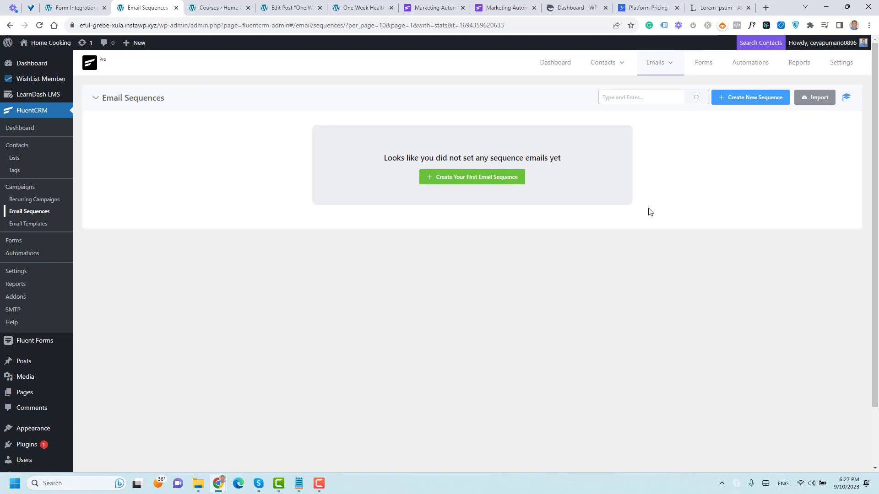
left_click(734, 98)
left_click(396, 105)
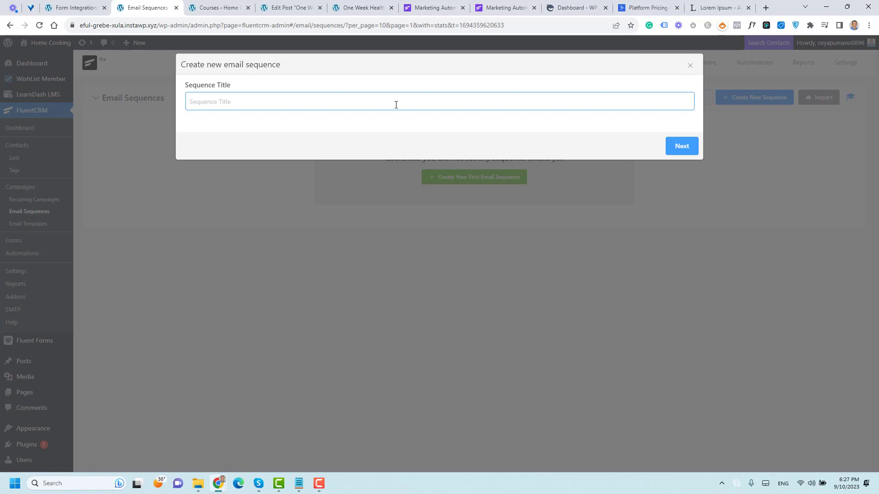
type("sEQUEC")
key("BackSpace")
key("BackSpace")
key("BackSpace")
key("BackSpace")
key("BackSpace")
key("BackSpace")
type("Sequence after tsigning for fthe fre")
key("BackSpace")
key("BackSpace")
key("BackSpace")
key("BackSpace")
key("BackSpace")
key("BackSpace")
key("BackSpace")
key("BackSpace")
type("the free Ebook")
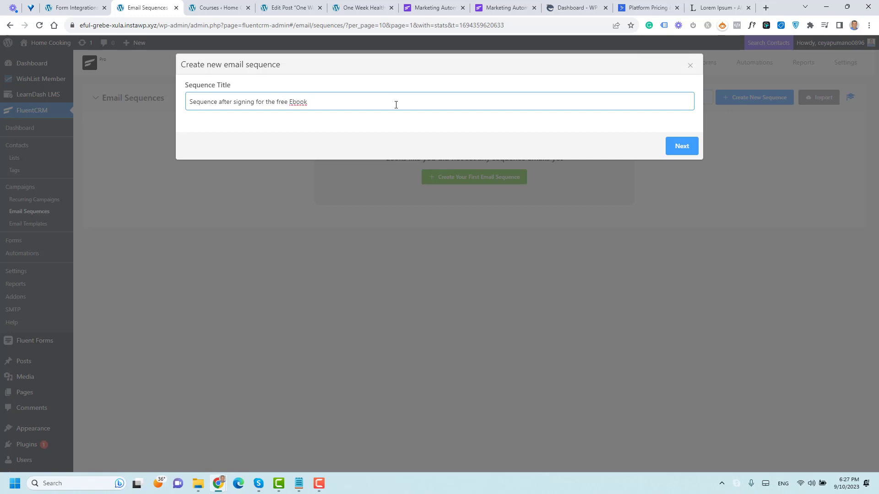
left_click(682, 146)
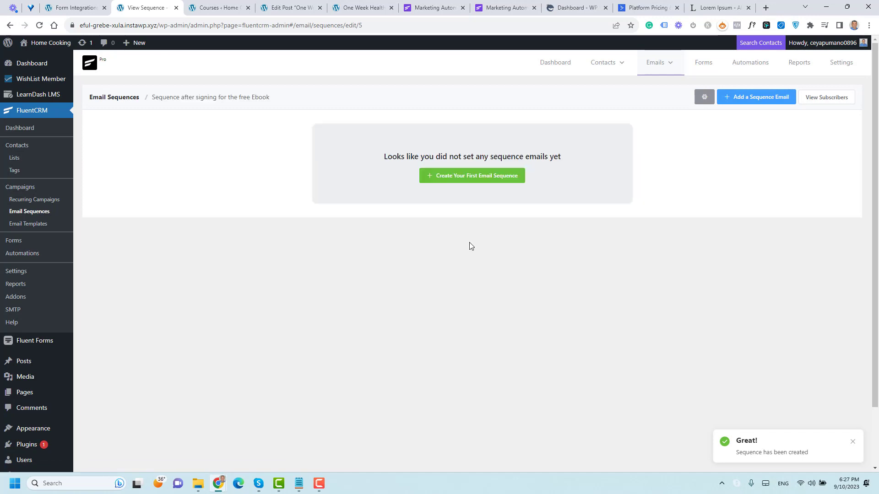
Step: Open the blank first email of the Ebook sequence, then go to the Automations funnel list
left_click(469, 175)
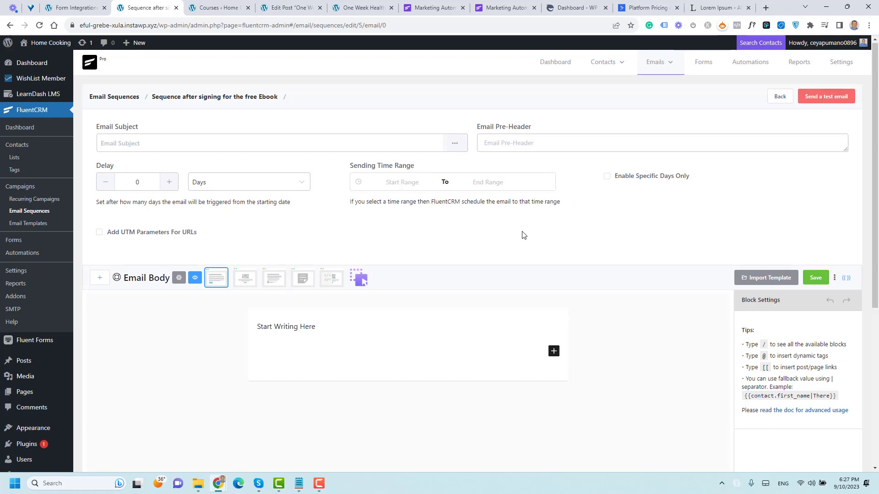
scroll(524, 235, "down", 5)
scroll(523, 235, "up", 5)
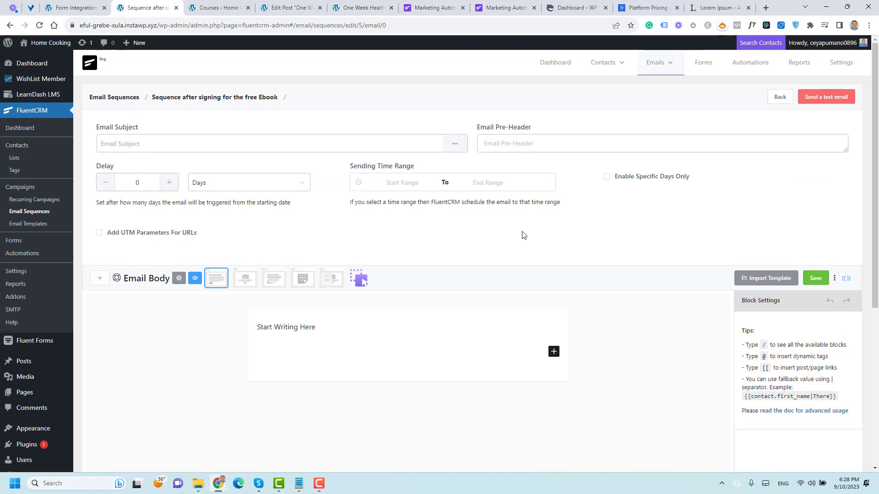
left_click(32, 254)
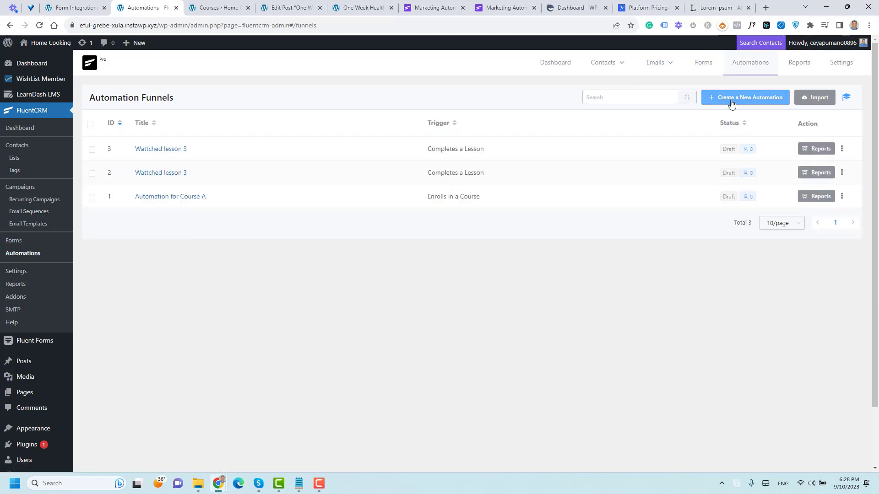
Step: Create a new automation labelled 'Tag Applied' using the Tag Applied trigger
left_click(741, 97)
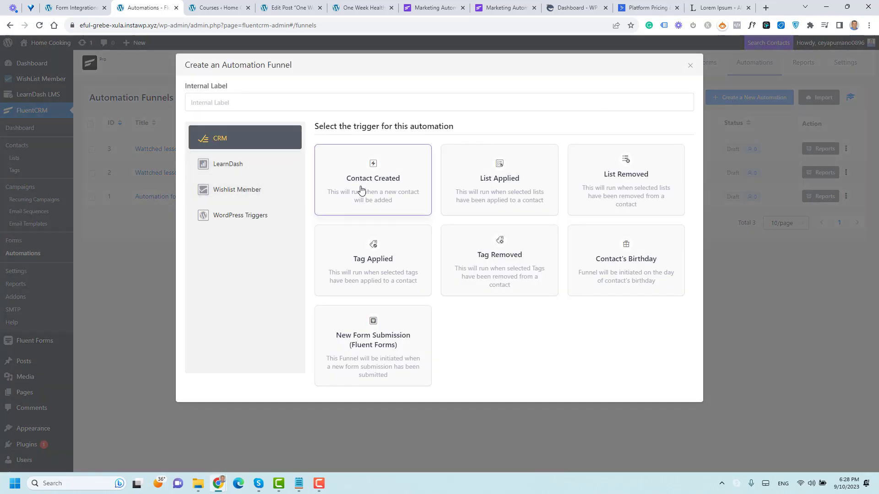
left_click(484, 182)
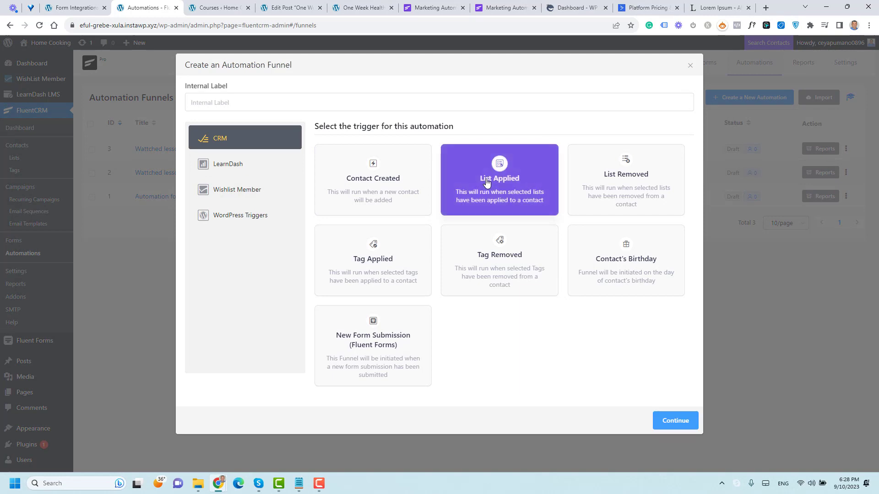
left_click(375, 106)
type("tAG")
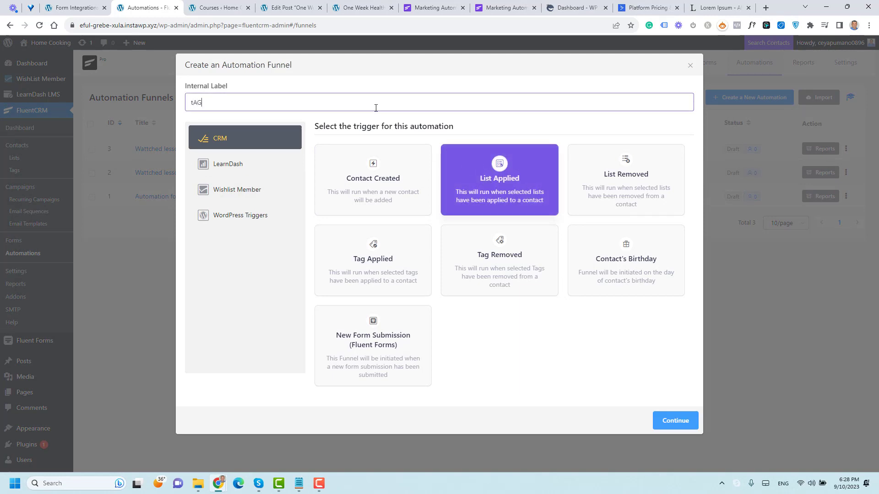
key("BackSpace")
key("BackSpace")
key("BackSpace")
type("Tagh")
key("BackSpace")
key("BackSpace")
type("Applied")
left_click(420, 268)
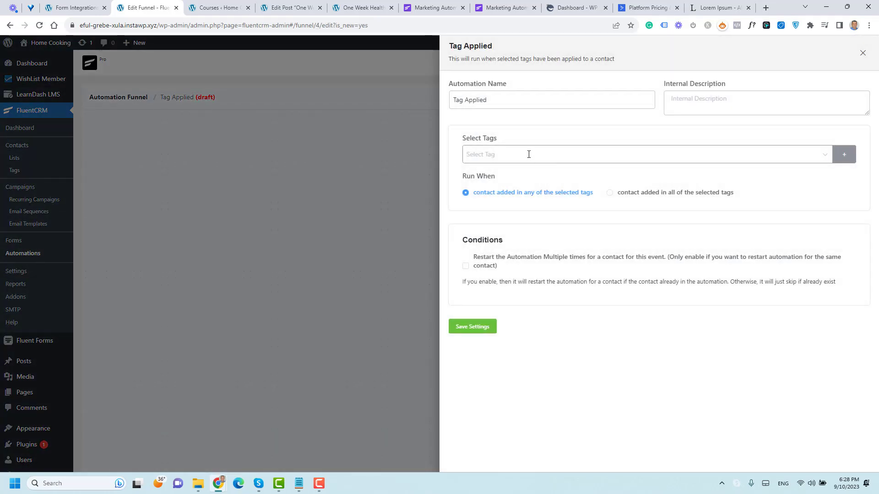
Step: Set the trigger to fire on the Free PDF tag and save the settings
left_click(528, 155)
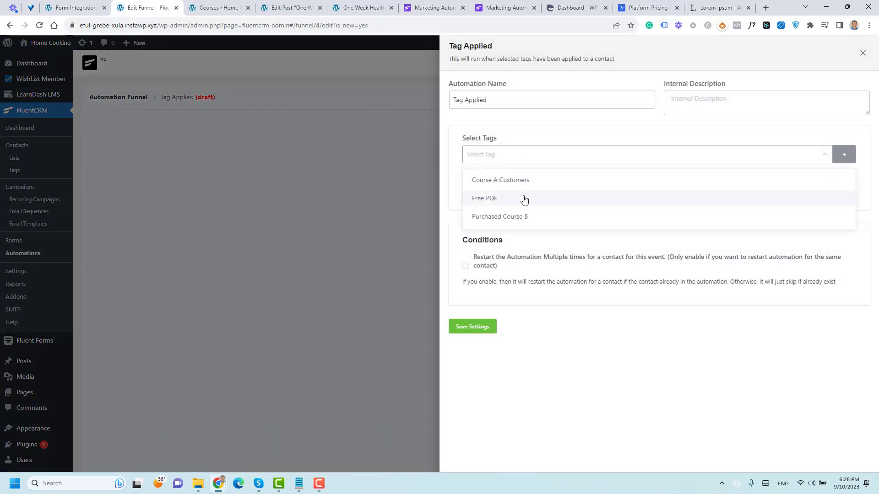
left_click(524, 200)
left_click(600, 406)
left_click(481, 328)
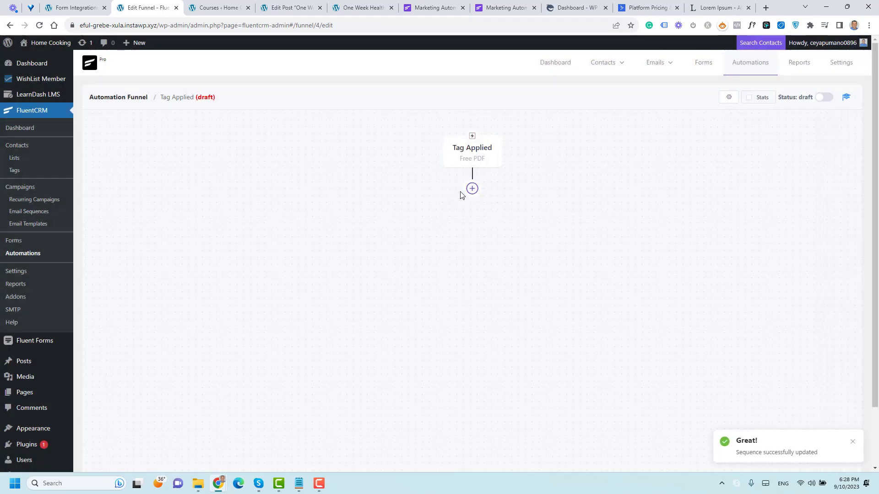
left_click(470, 192)
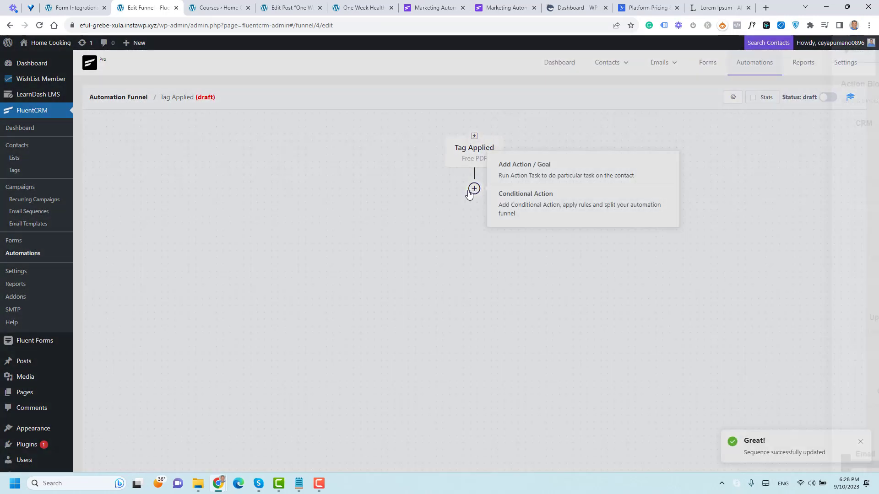
Step: Add a saved Set Sequence Emails step assigning 'Sequence after signing for the free Ebook', then open Email Sequences
scroll(621, 275, "down", 2)
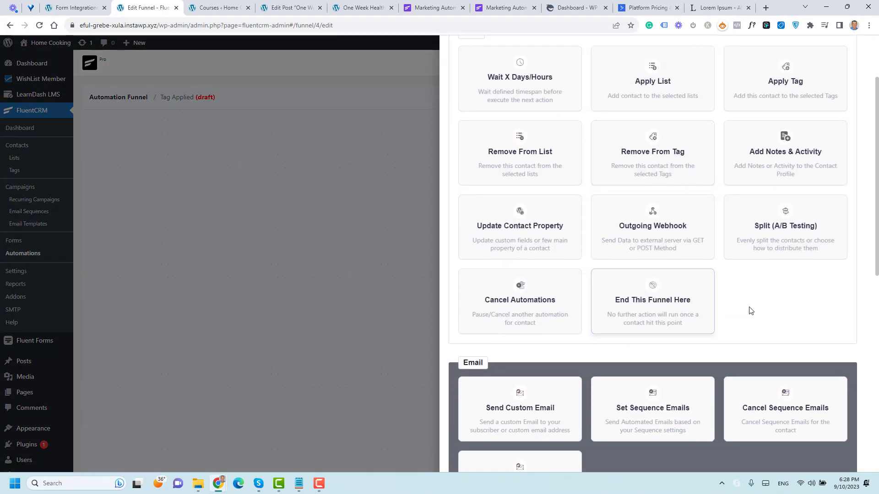
scroll(750, 311, "down", 6)
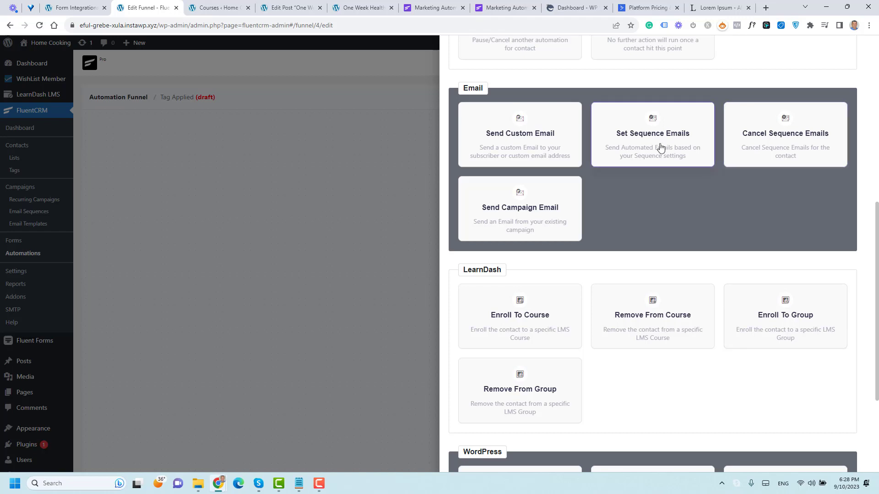
scroll(638, 268, "down", 3)
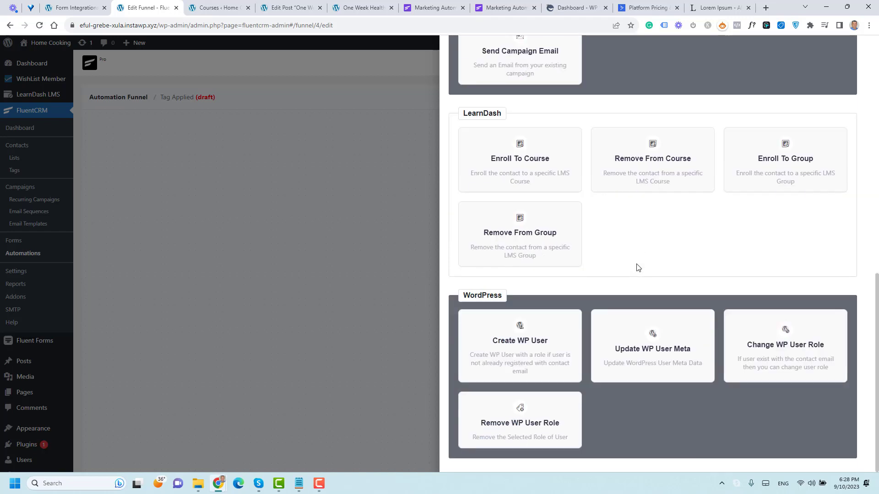
scroll(637, 265, "up", 6)
left_click(636, 257)
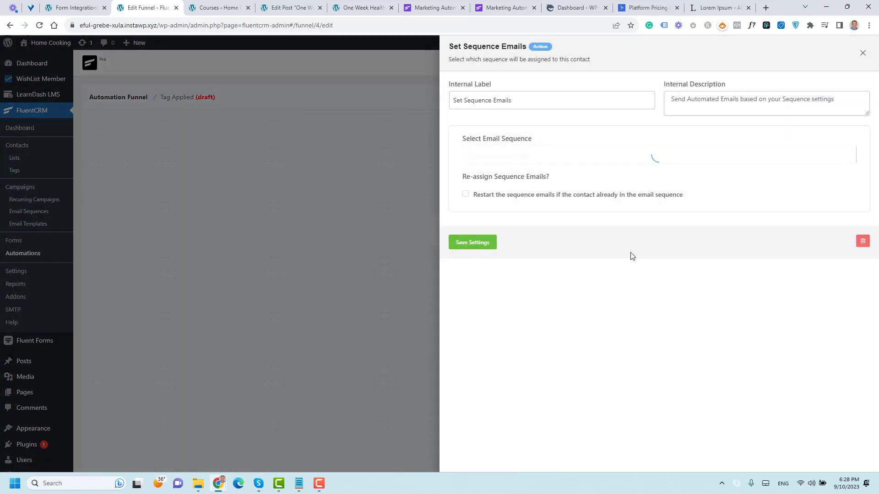
left_click(535, 158)
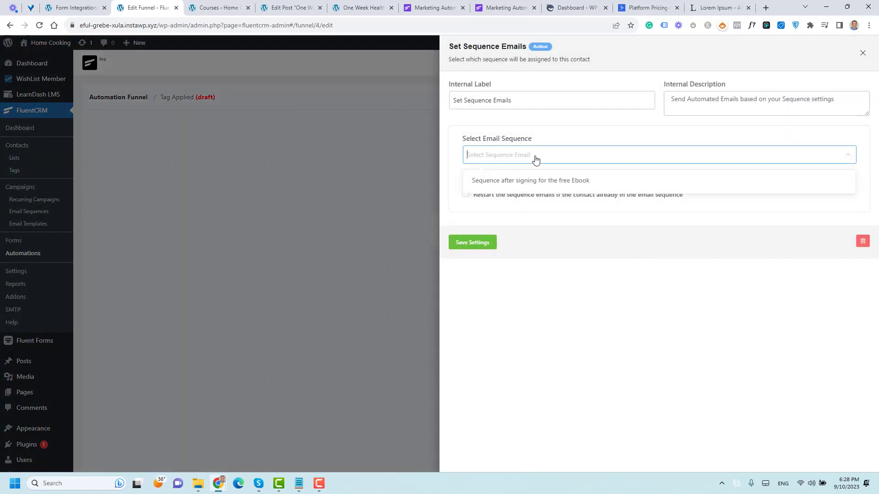
left_click(536, 183)
left_click(476, 242)
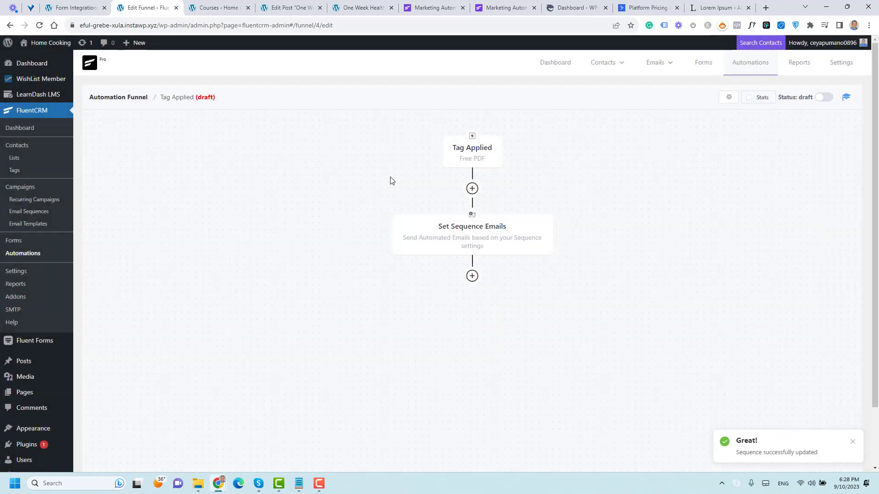
left_click(35, 212)
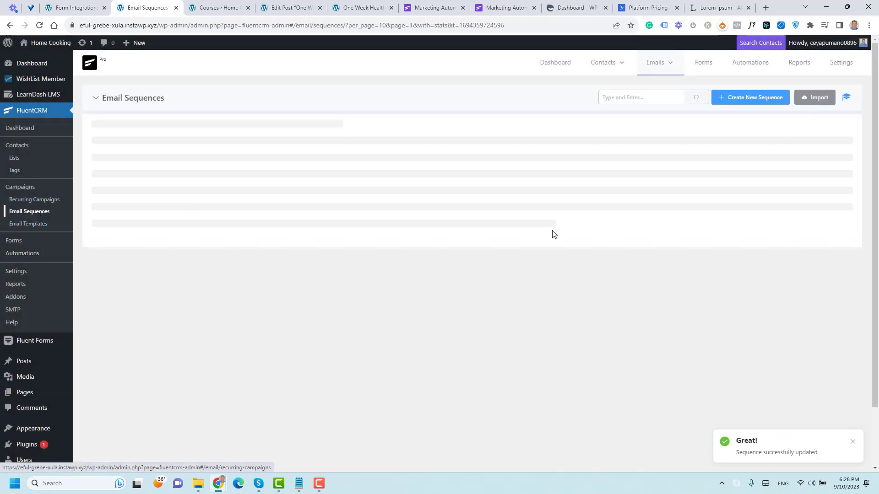